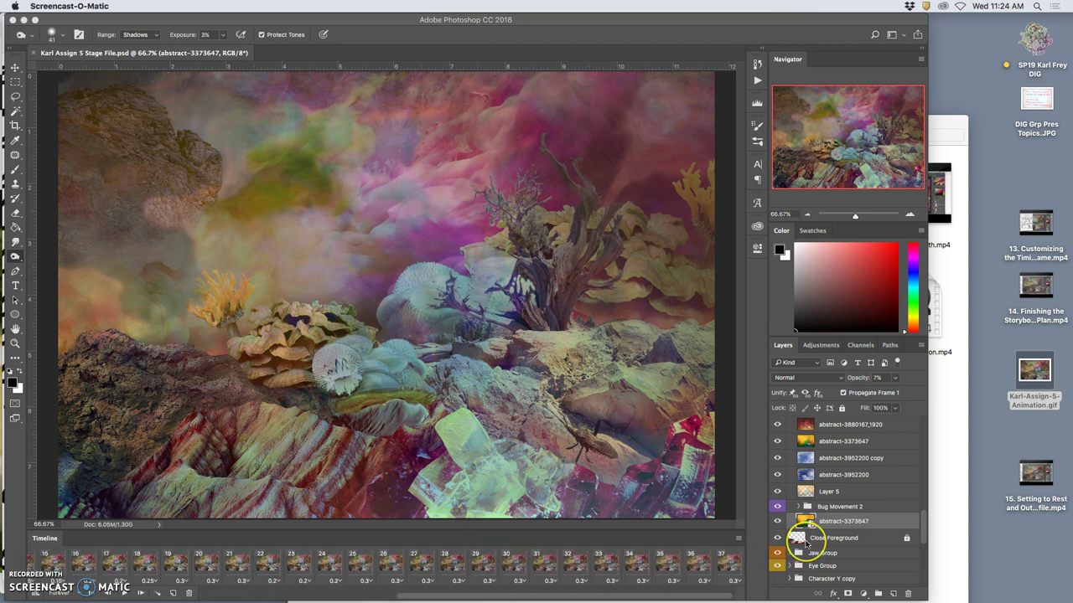
Step: Flatten the timeline's animation frames into individual layers
{"action": "scroll", "coordinate": [796, 544], "scroll_direction": "down", "scroll_amount": 10}
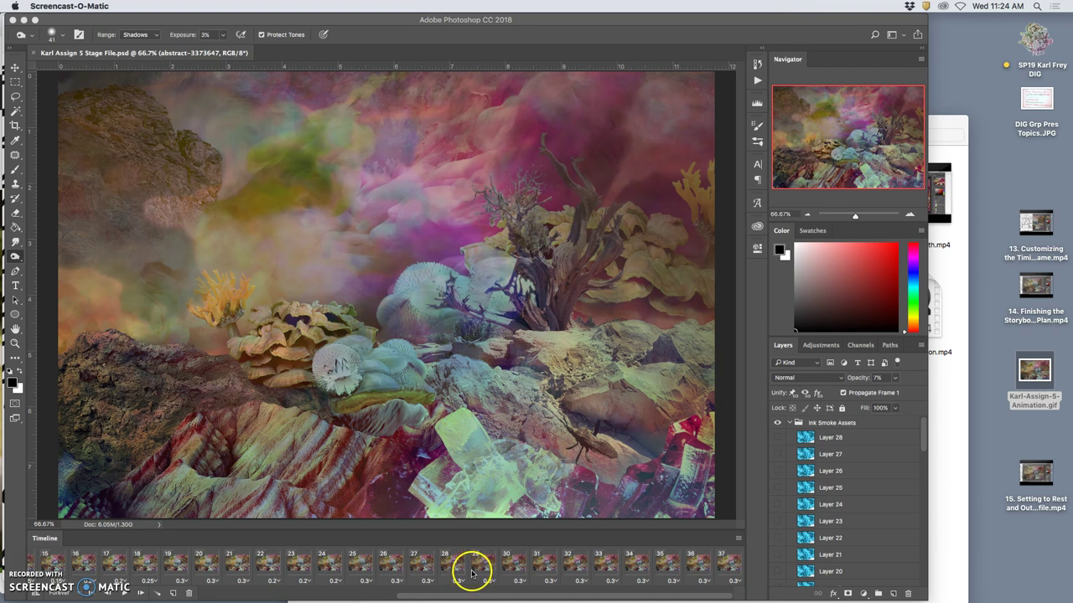
{"action": "scroll", "coordinate": [814, 539], "scroll_direction": "down", "scroll_amount": 8}
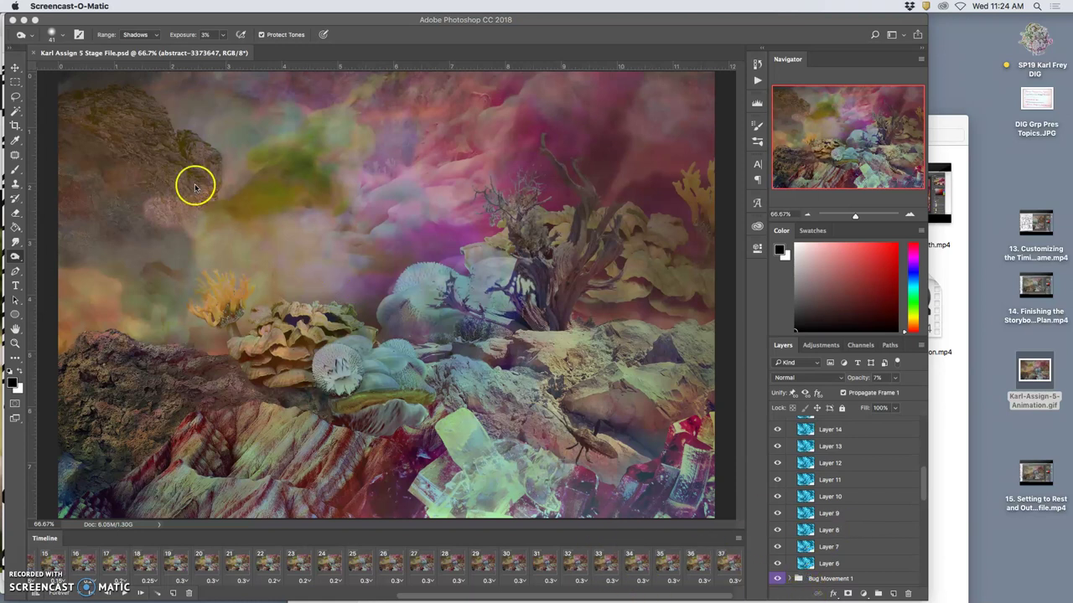
{"action": "scroll", "coordinate": [838, 472], "scroll_direction": "down", "scroll_amount": 5}
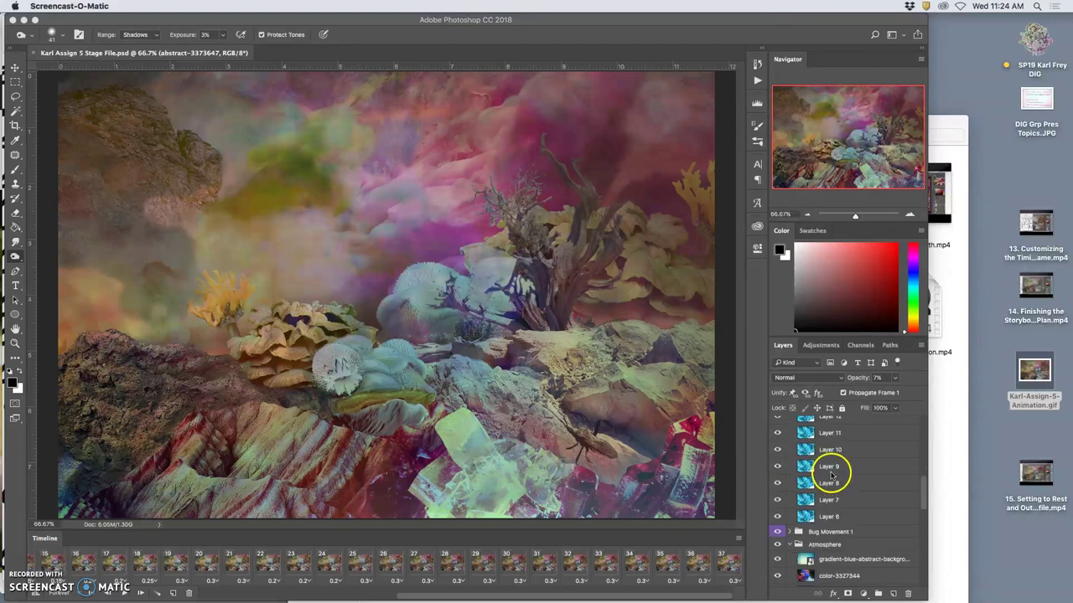
{"action": "scroll", "coordinate": [830, 475], "scroll_direction": "down", "scroll_amount": 5}
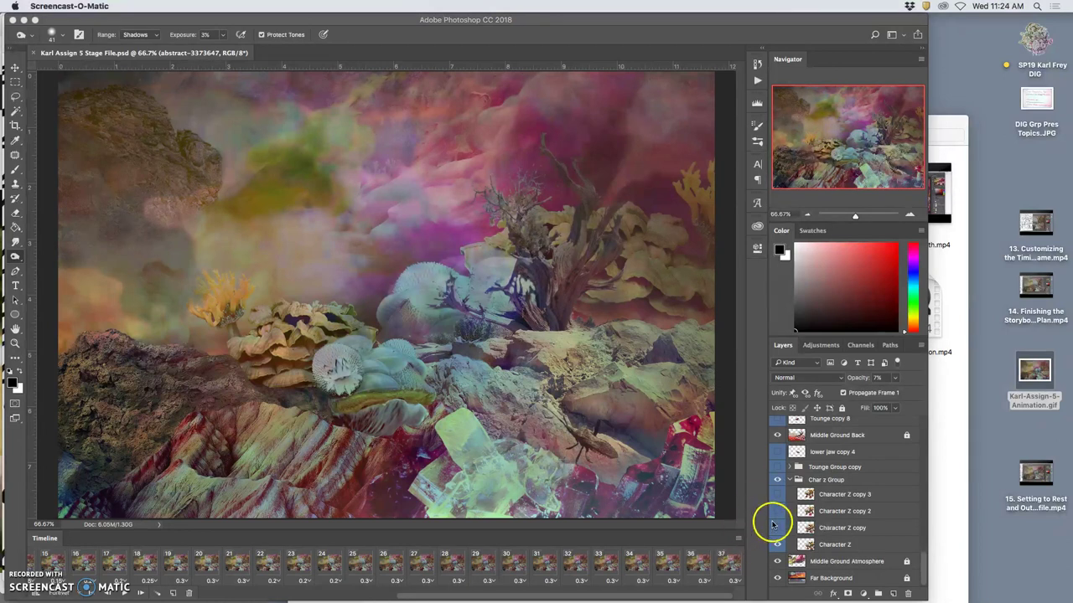
{"action": "scroll", "coordinate": [796, 513], "scroll_direction": "up", "scroll_amount": 10}
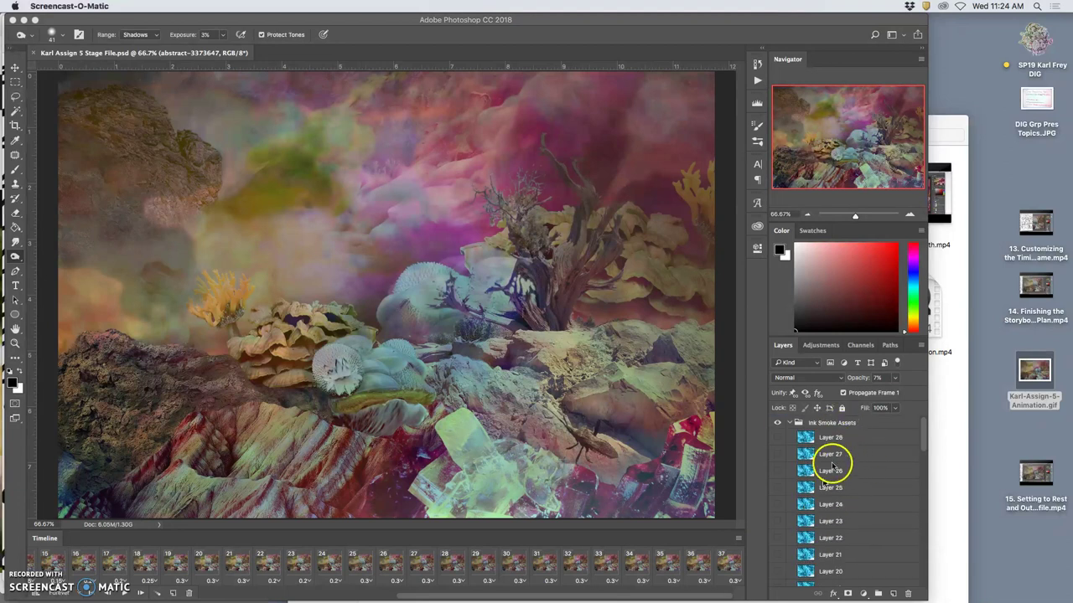
{"action": "left_click", "coordinate": [737, 542]}
{"action": "left_click", "coordinate": [737, 541]}
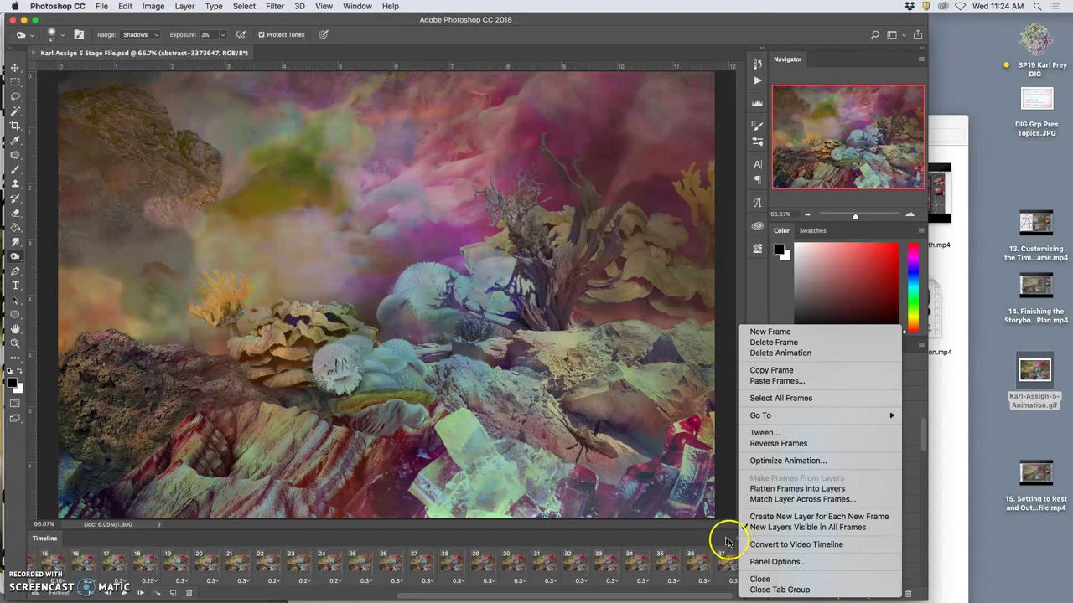
{"action": "left_click", "coordinate": [799, 489]}
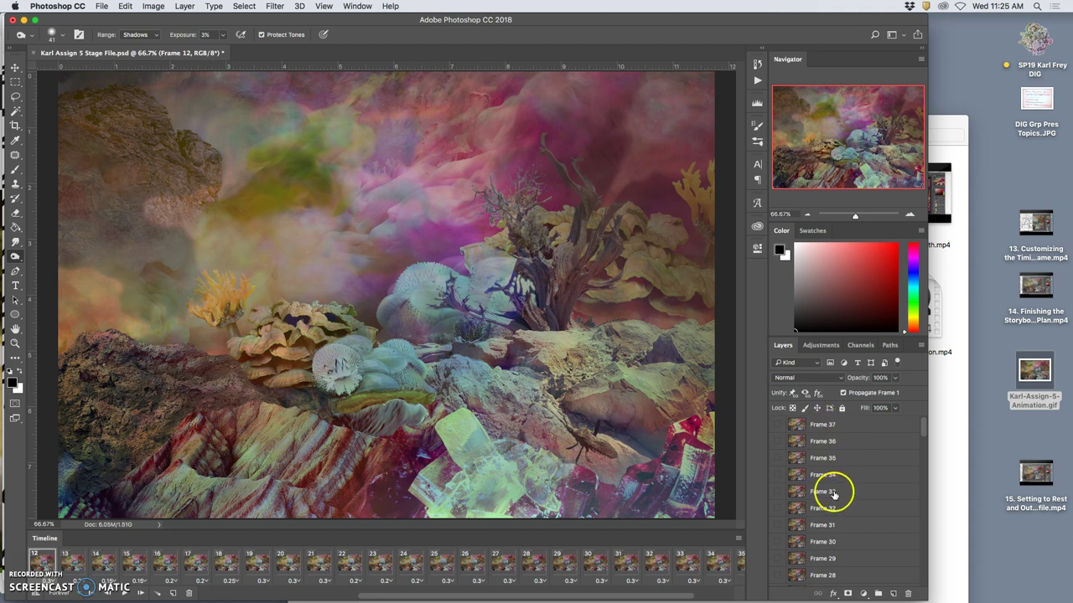
Step: Delete all original layers from the Ink Smoke Assets group down to Far Background, unlocking the locked ones, and keep only the flattened Frame layers
{"action": "scroll", "coordinate": [834, 494], "scroll_direction": "down", "scroll_amount": 5}
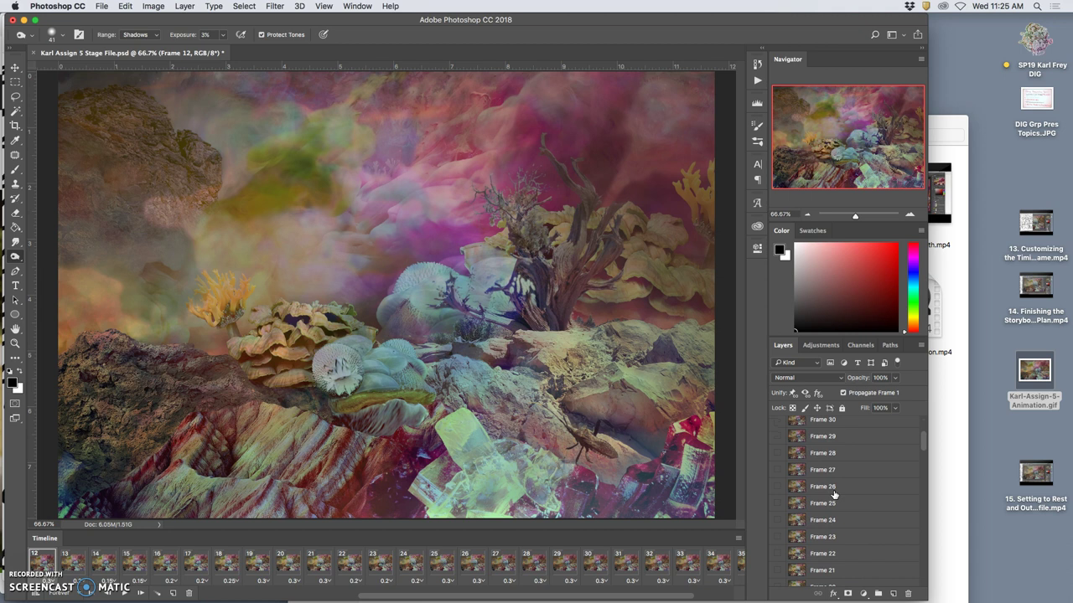
{"action": "scroll", "coordinate": [834, 494], "scroll_direction": "down", "scroll_amount": 5}
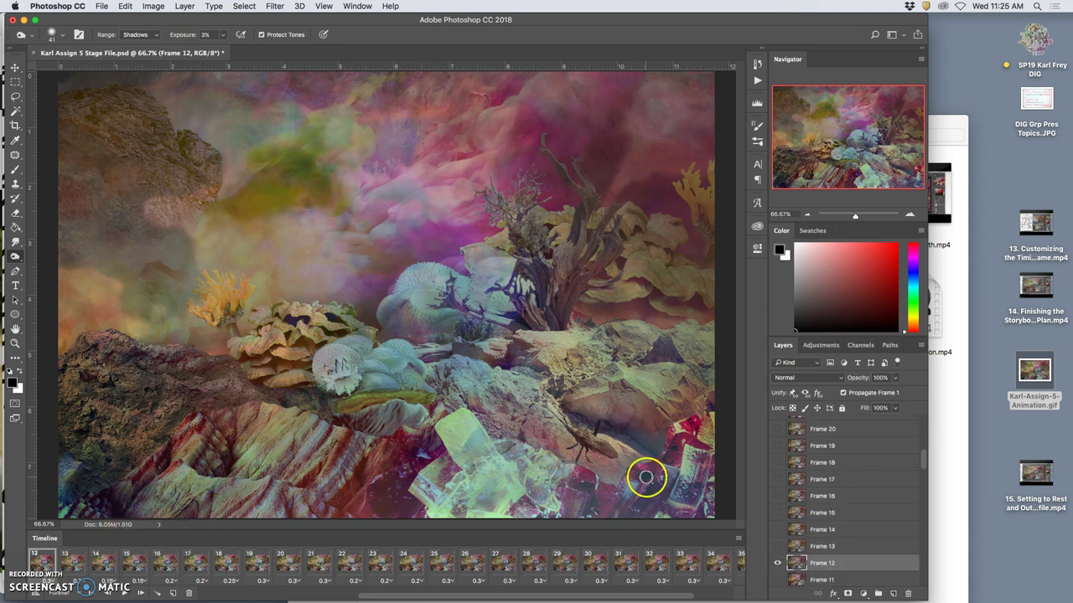
{"action": "scroll", "coordinate": [838, 536], "scroll_direction": "down", "scroll_amount": 3}
{"action": "scroll", "coordinate": [842, 535], "scroll_direction": "down", "scroll_amount": 5}
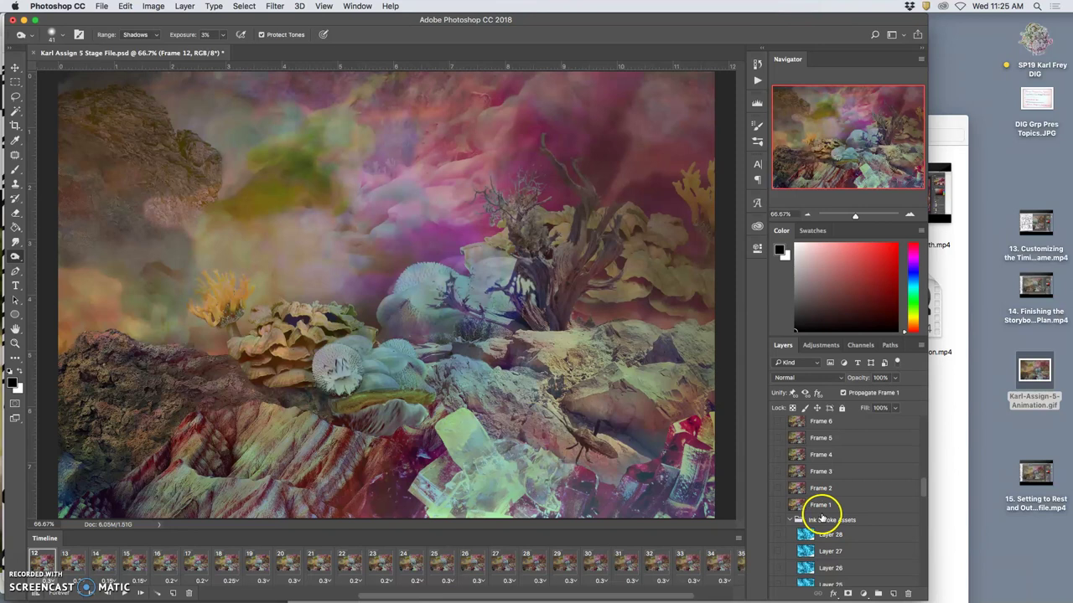
{"action": "left_click", "coordinate": [847, 520]}
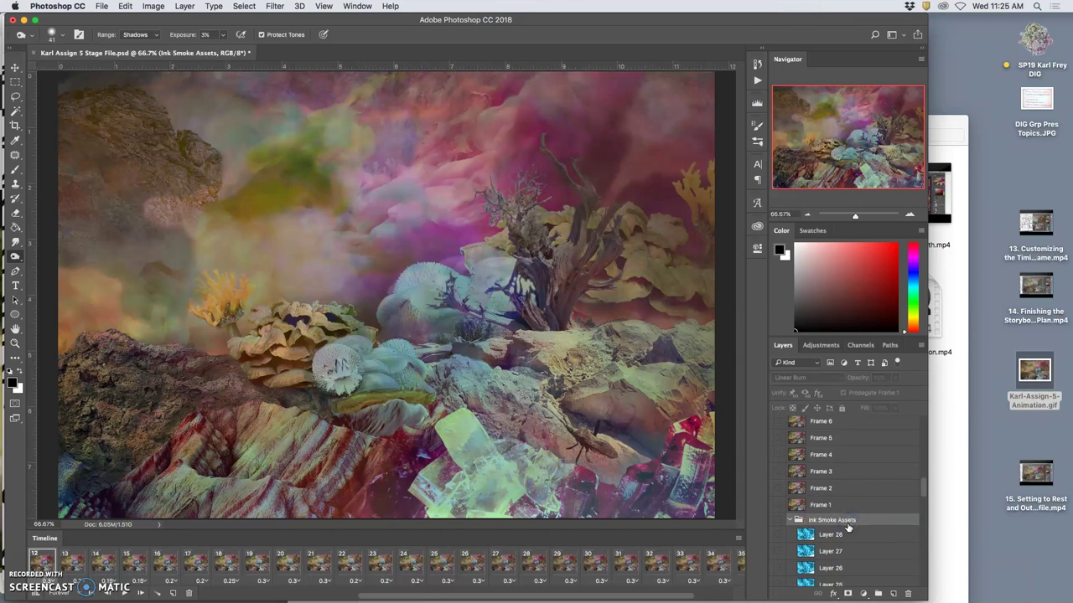
{"action": "scroll", "coordinate": [848, 527], "scroll_direction": "down", "scroll_amount": 15}
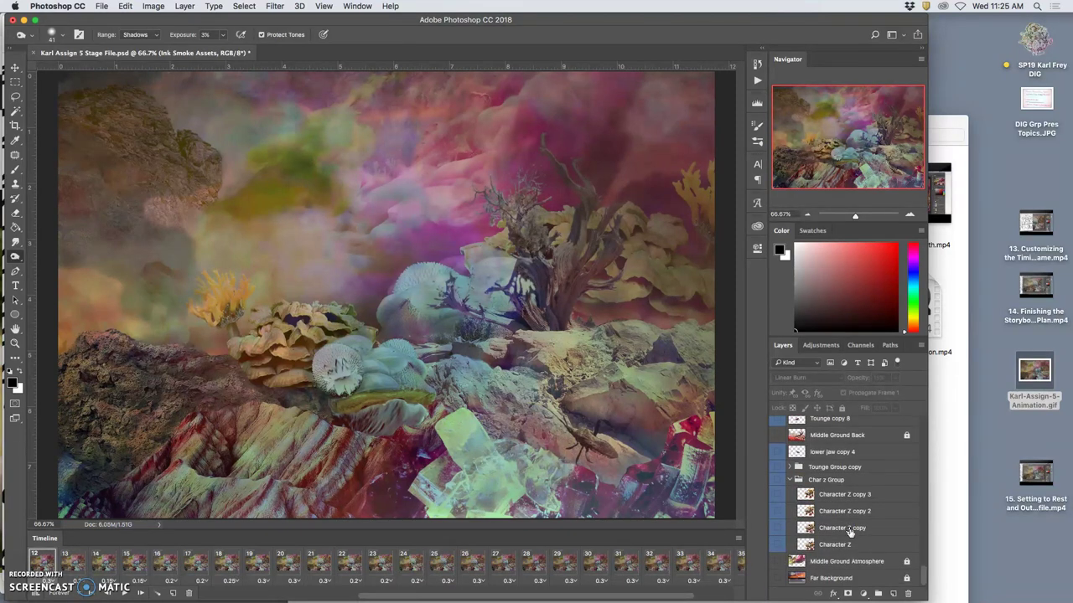
{"action": "left_click", "coordinate": [842, 578]}
{"action": "scroll", "coordinate": [856, 536], "scroll_direction": "up", "scroll_amount": 5}
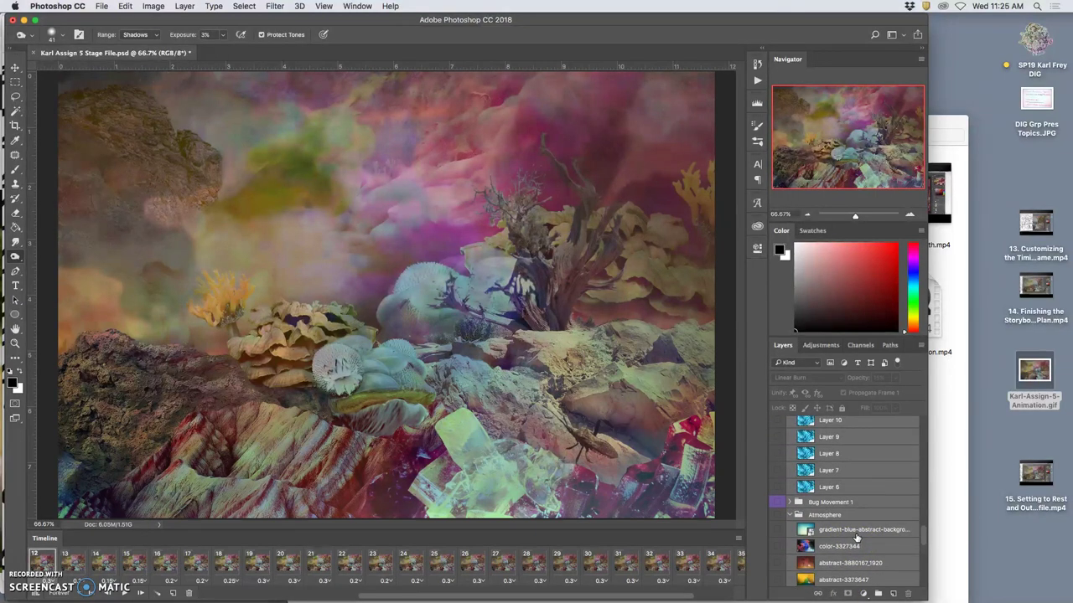
{"action": "scroll", "coordinate": [872, 517], "scroll_direction": "up", "scroll_amount": 10}
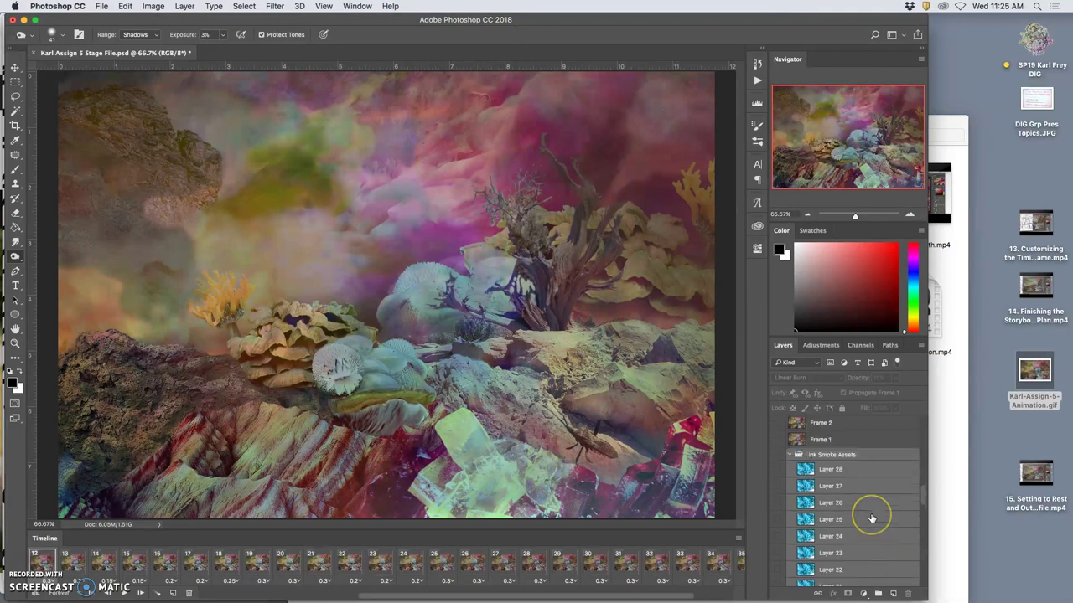
{"action": "left_click", "coordinate": [906, 490]}
{"action": "left_click", "coordinate": [906, 423]}
{"action": "scroll", "coordinate": [881, 489], "scroll_direction": "down", "scroll_amount": 5}
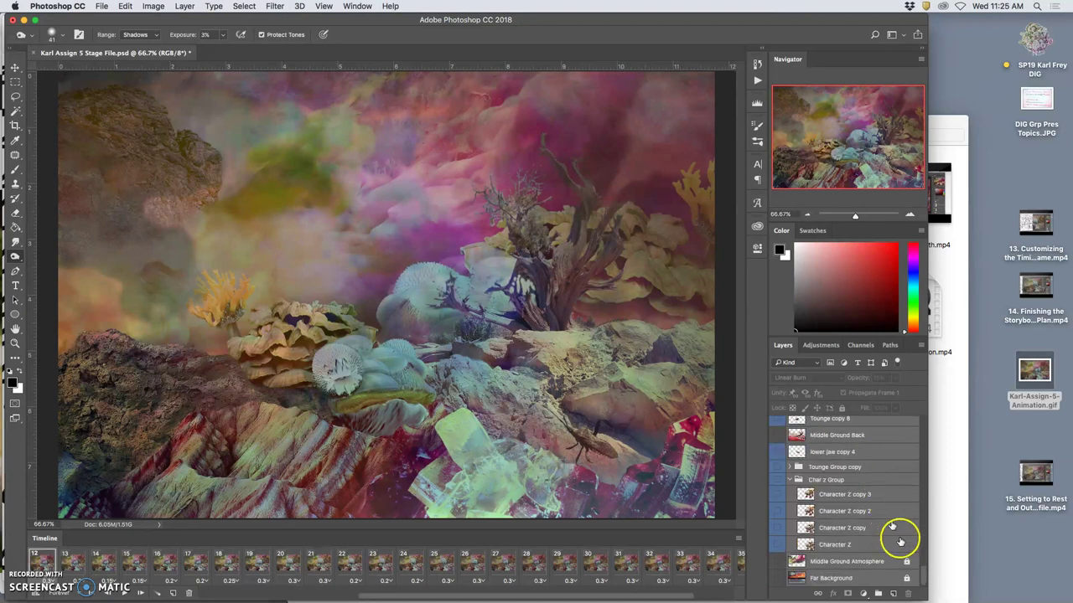
{"action": "scroll", "coordinate": [891, 545], "scroll_direction": "up", "scroll_amount": 6}
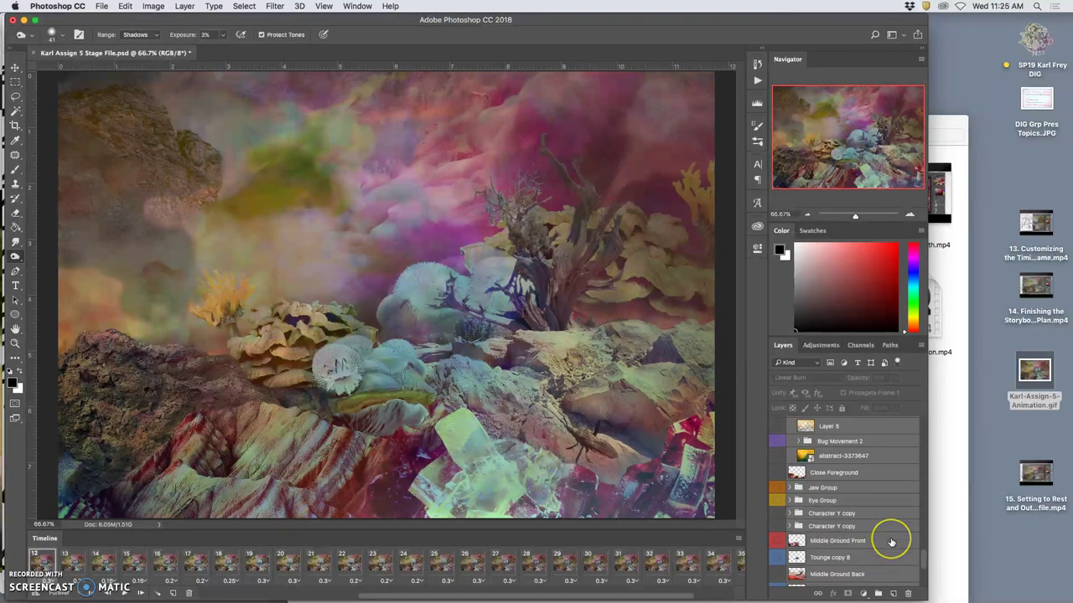
{"action": "scroll", "coordinate": [891, 543], "scroll_direction": "up", "scroll_amount": 5}
{"action": "left_click", "coordinate": [880, 522]}
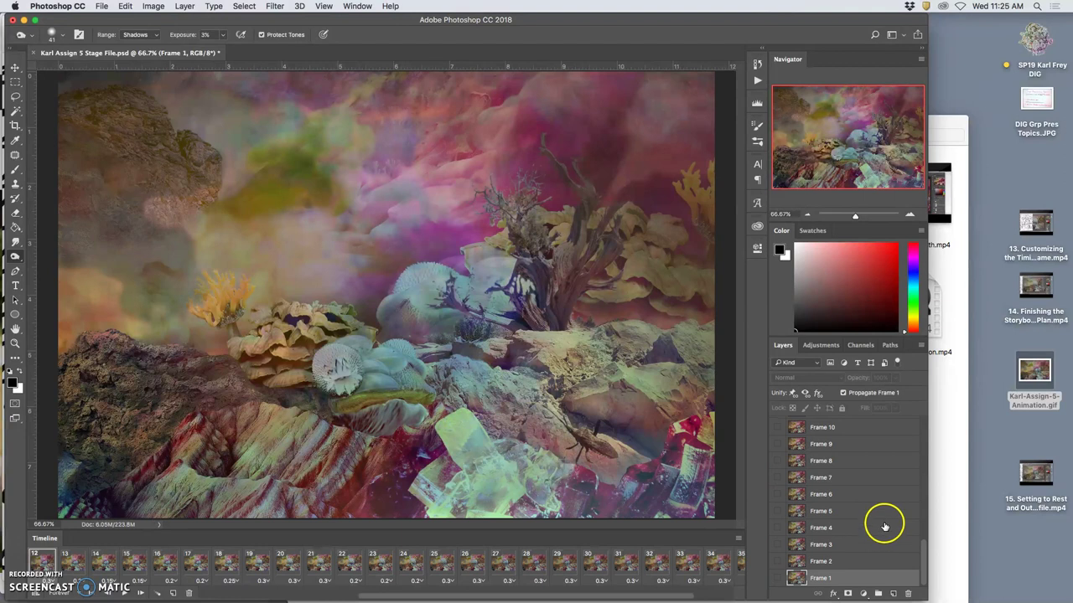
Step: Review the flattened Frame layers and preview the animation frames in the timeline
{"action": "scroll", "coordinate": [868, 523], "scroll_direction": "down", "scroll_amount": 10}
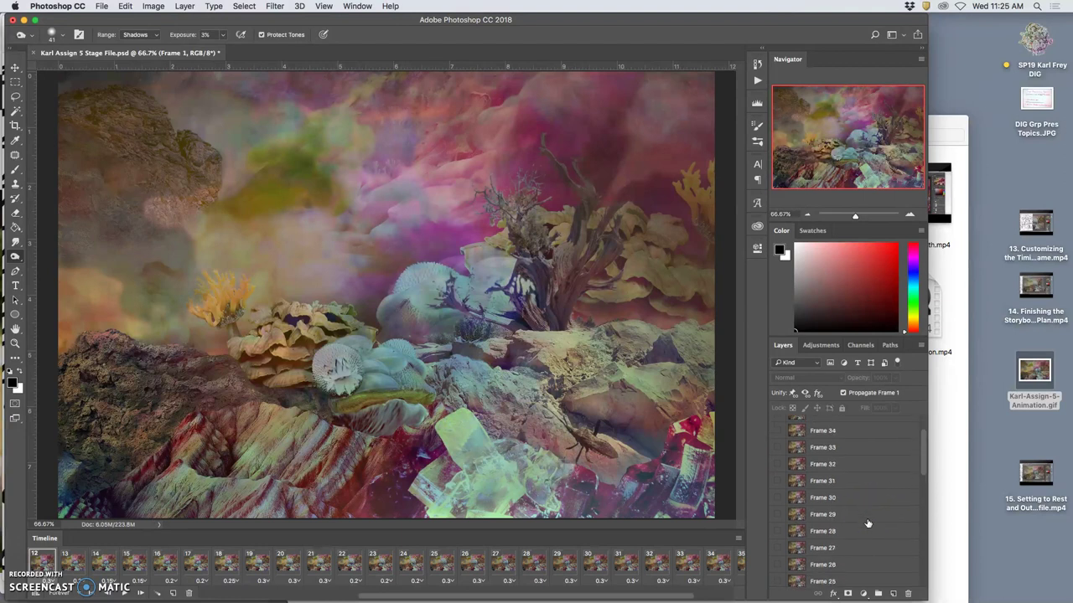
{"action": "left_click", "coordinate": [104, 566]}
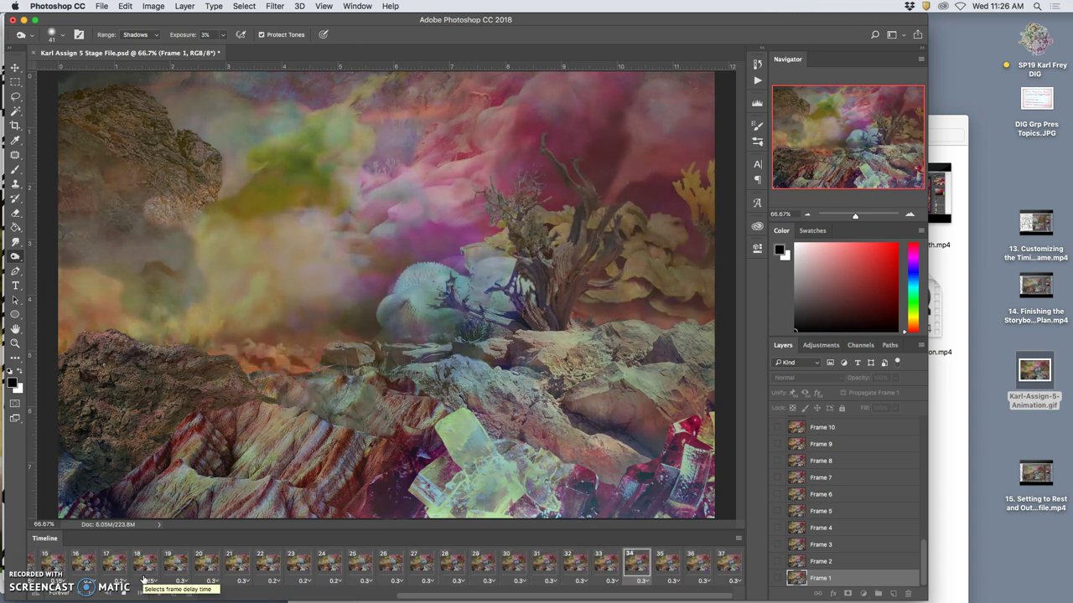
{"action": "left_click", "coordinate": [169, 578]}
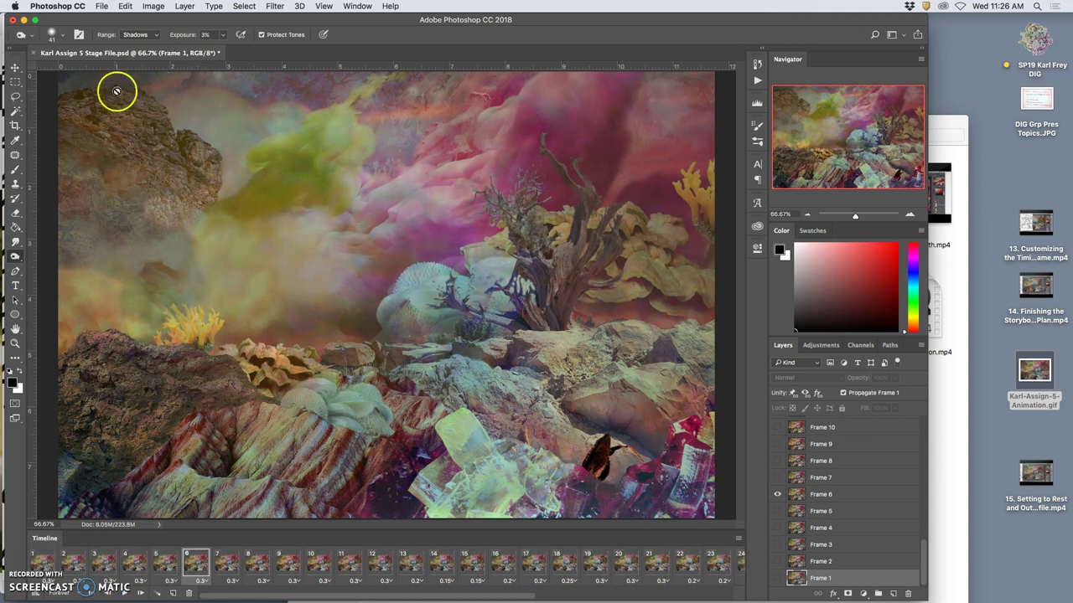
Step: Save a new Photoshop-format version in the Assignment #5 folder, replacing "Stage File" in the file name with "Refined Storyboard"
{"action": "left_click", "coordinate": [101, 6]}
{"action": "left_click", "coordinate": [115, 123]}
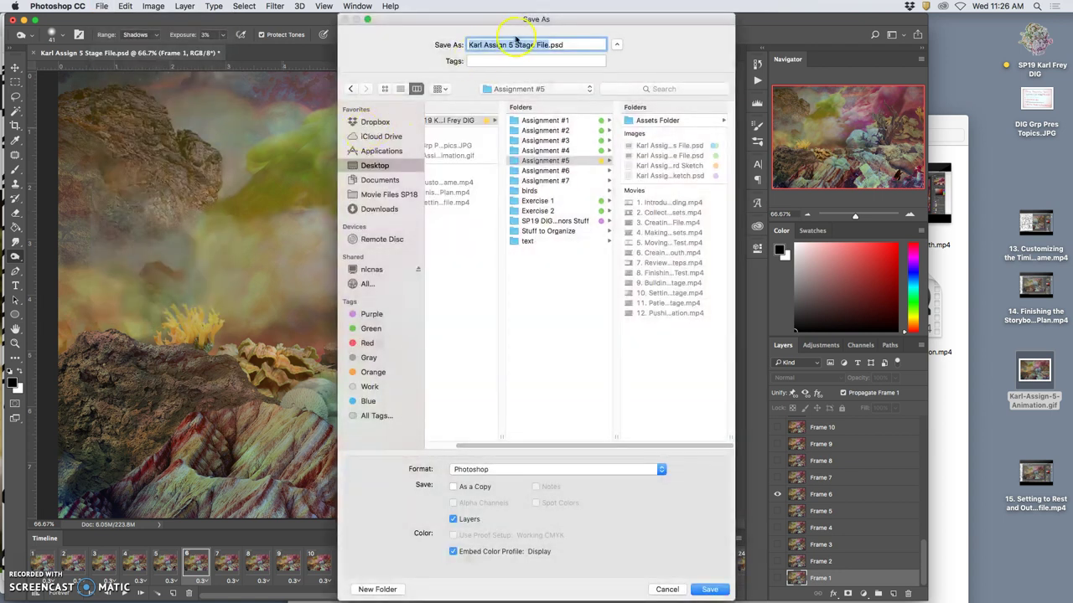
{"action": "left_click", "coordinate": [518, 48]}
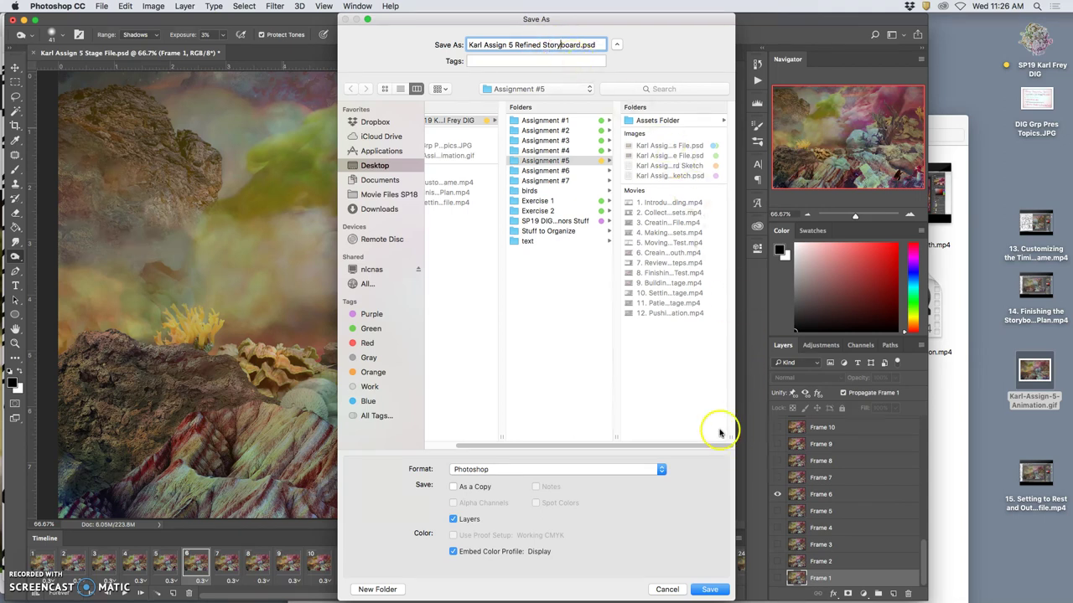
{"action": "left_click", "coordinate": [711, 590]}
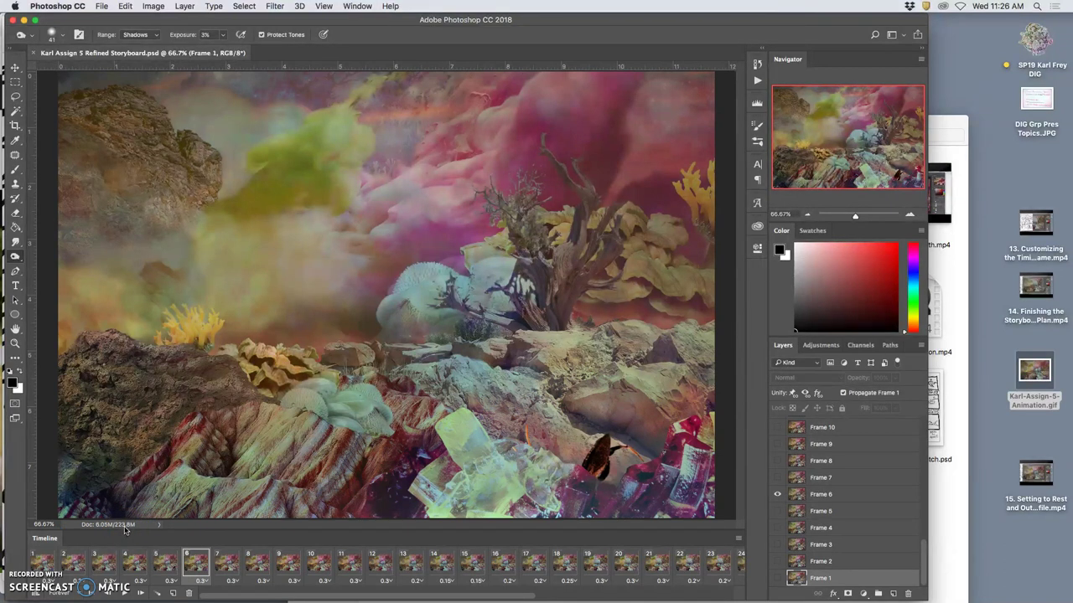
Step: Resize the application window to make it wider and shorter, so the timeline controls sit clear of the recorder overlay
{"action": "left_click", "coordinate": [152, 507]}
{"action": "mouse_move", "coordinate": [155, 505]}
{"action": "left_mouse_down"}
{"action": "mouse_move", "coordinate": [222, 448]}
{"action": "mouse_move", "coordinate": [257, 448]}
{"action": "mouse_move", "coordinate": [288, 478]}
{"action": "mouse_move", "coordinate": [354, 483]}
{"action": "mouse_move", "coordinate": [574, 428]}
{"action": "left_mouse_up"}
{"action": "left_click", "coordinate": [48, 568]}
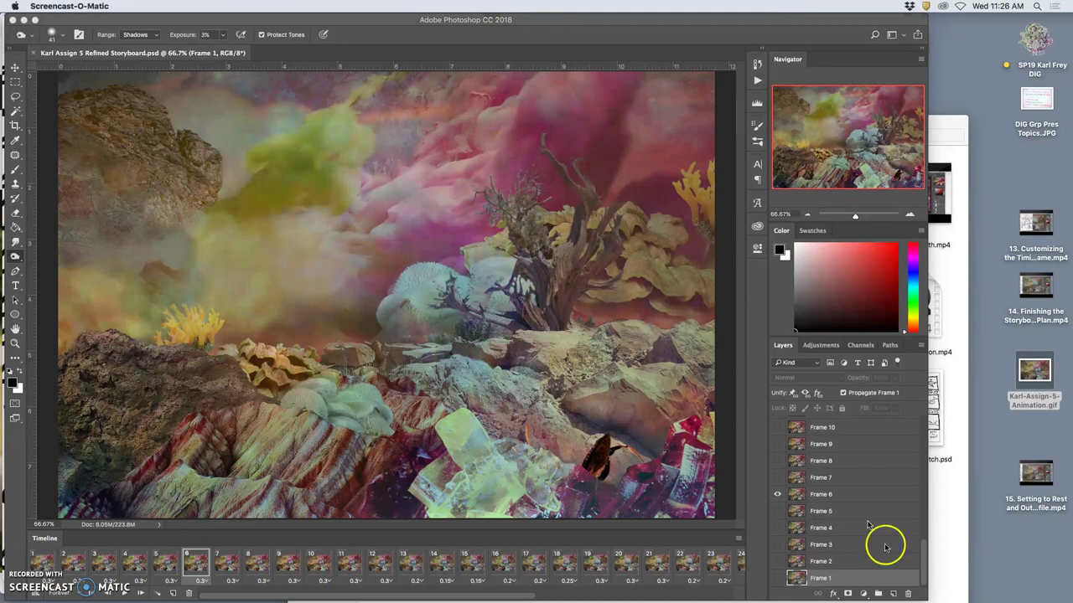
{"action": "left_click_drag", "start_coordinate": [927, 593], "coordinate": [978, 546]}
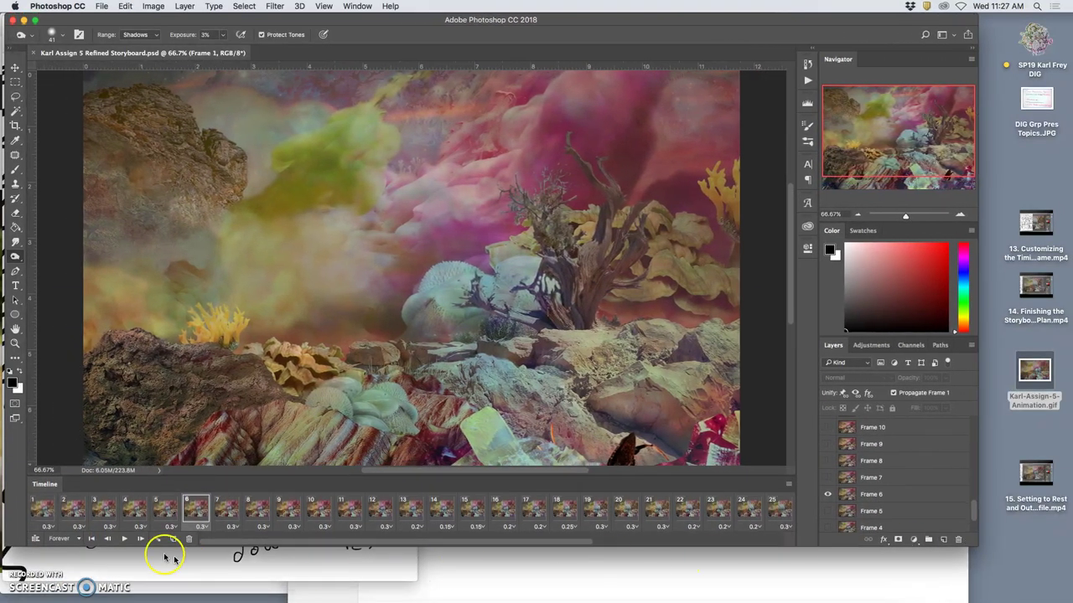
Step: Delete the whole range of animation frames from 1 to 37 in the timeline and hide the timeline
{"action": "left_click", "coordinate": [46, 509]}
{"action": "scroll", "coordinate": [407, 519], "scroll_direction": "right", "scroll_amount": 5}
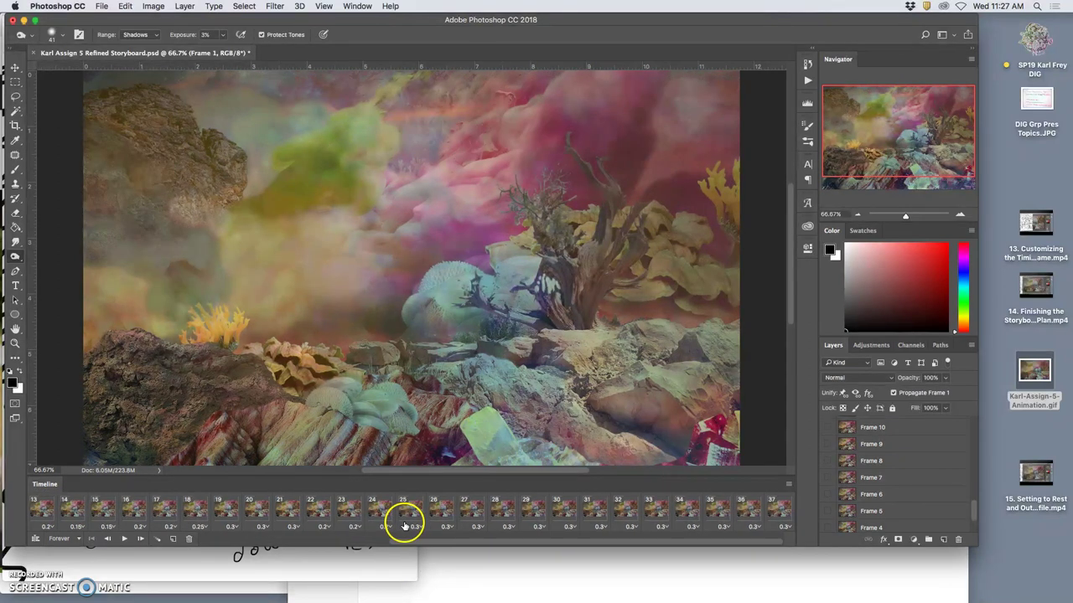
{"action": "left_click", "coordinate": [783, 513], "text": "shift"}
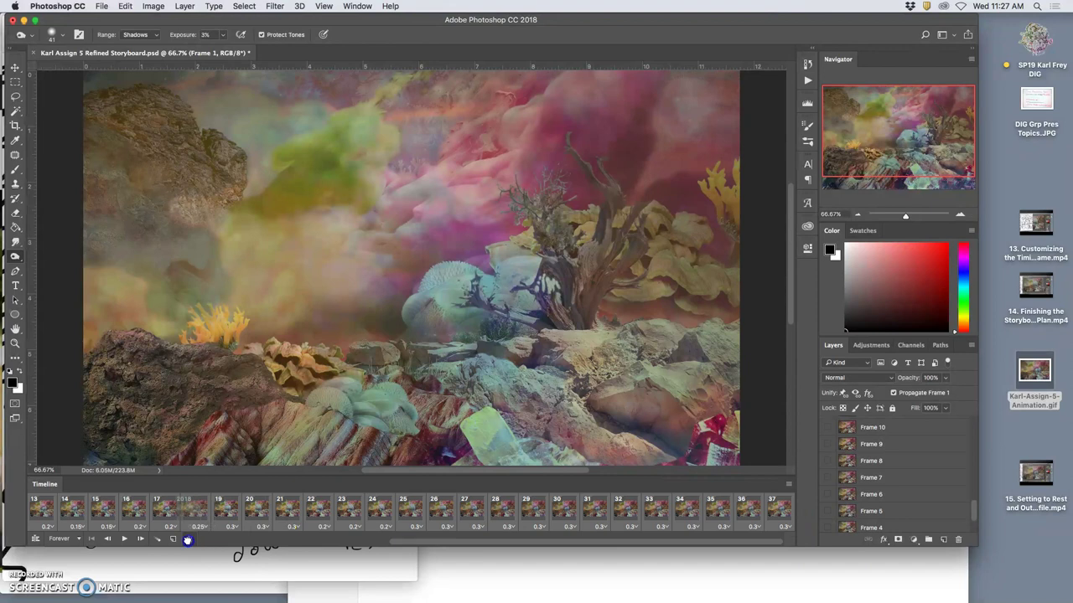
{"action": "left_click", "coordinate": [189, 539]}
{"action": "left_click", "coordinate": [357, 6]}
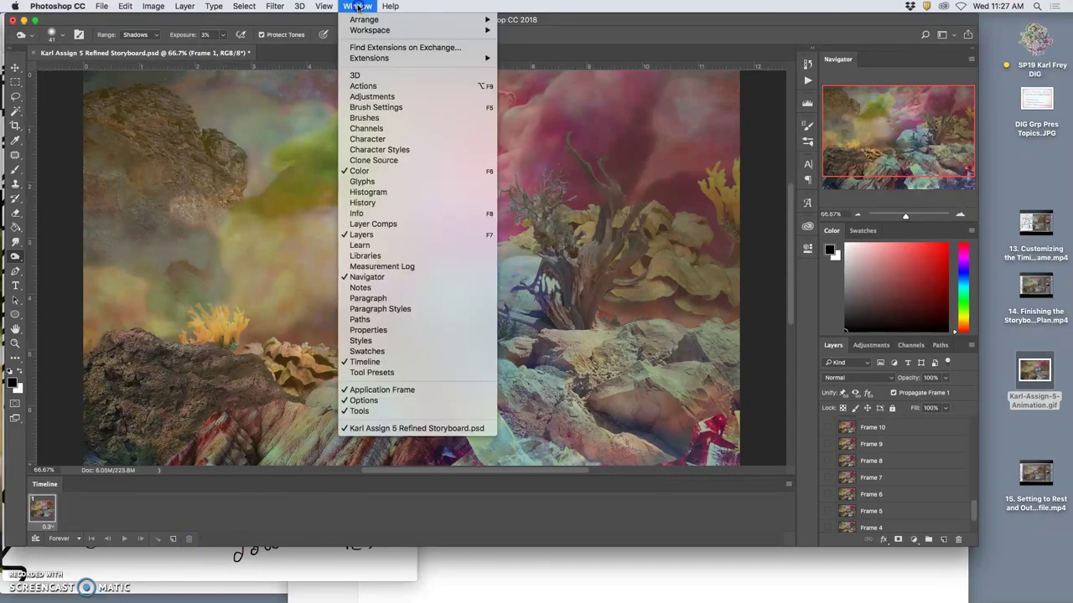
{"action": "left_click", "coordinate": [366, 361]}
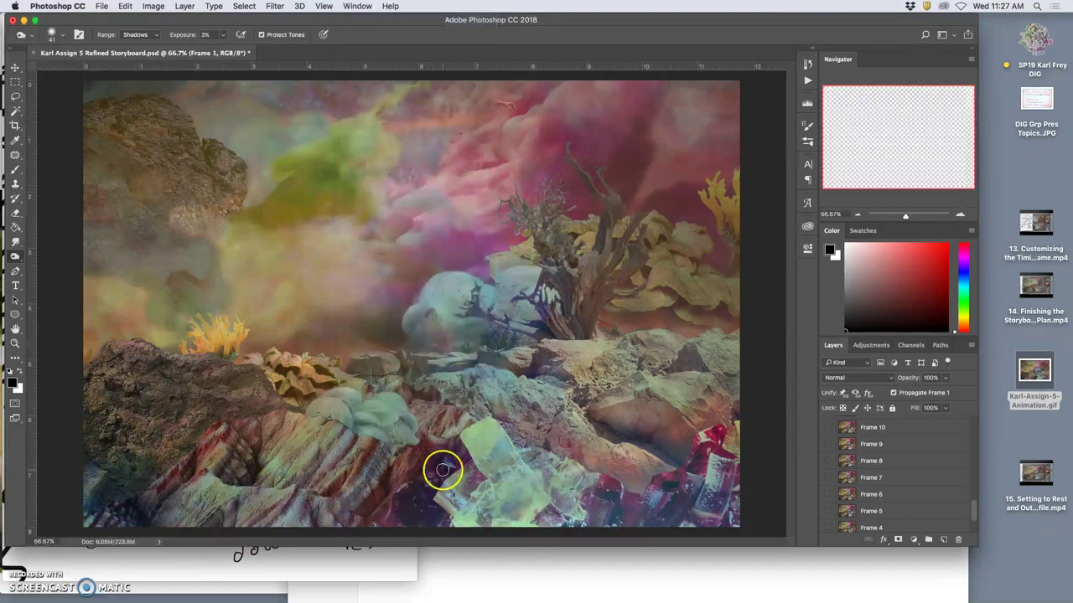
Step: Show the Frame 1 to Frame 8 layers together, and hide them again except for Frame 1
{"action": "scroll", "coordinate": [886, 457], "scroll_direction": "up", "scroll_amount": 10}
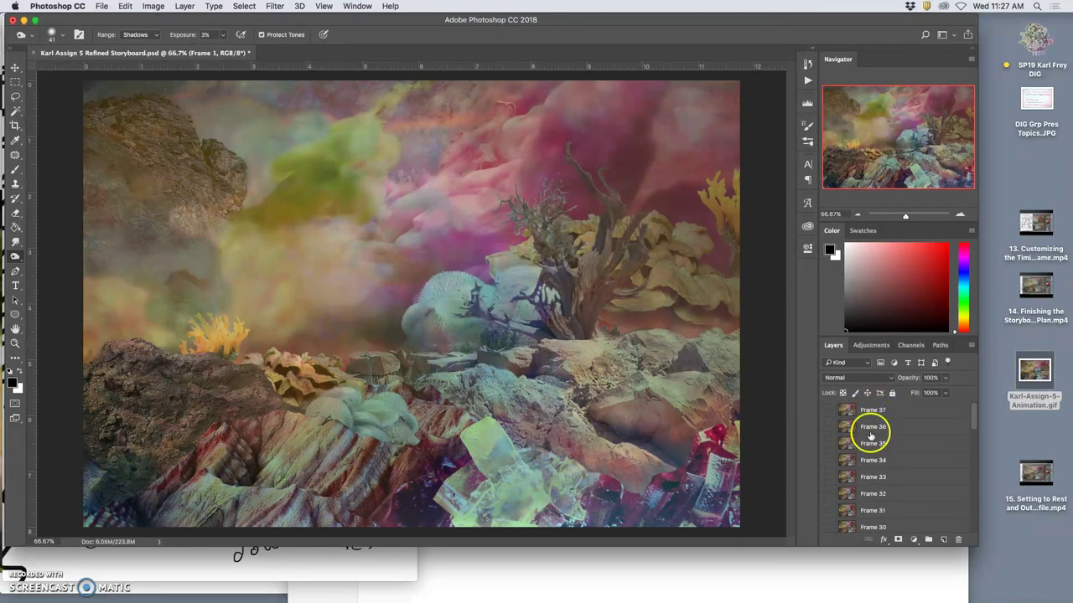
{"action": "scroll", "coordinate": [877, 478], "scroll_direction": "down", "scroll_amount": 15}
{"action": "left_click_drag", "start_coordinate": [828, 521], "coordinate": [827, 407]}
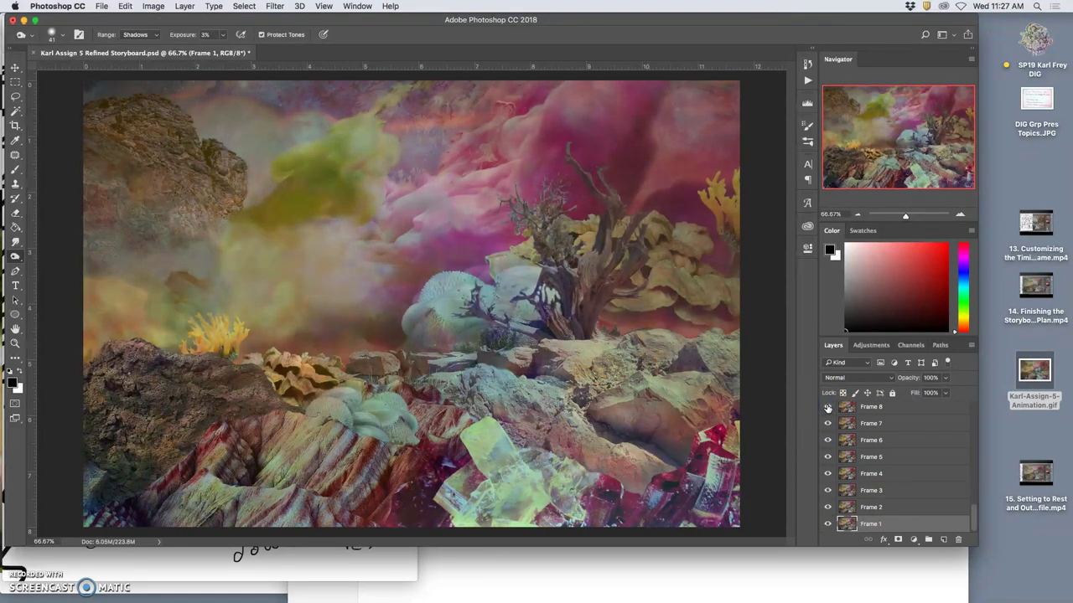
{"action": "left_click_drag", "start_coordinate": [828, 421], "coordinate": [828, 523]}
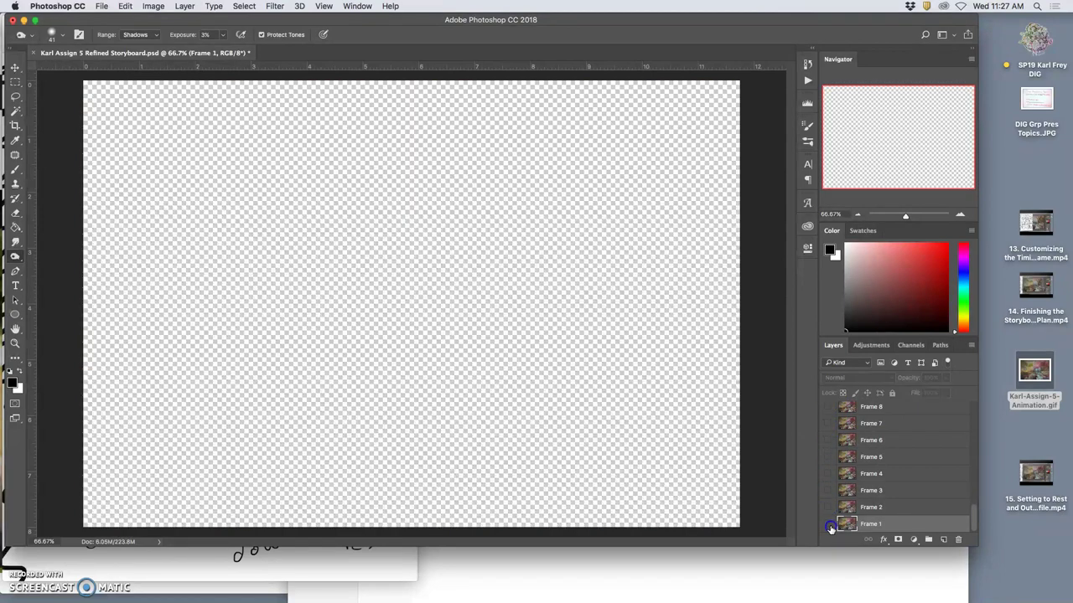
{"action": "left_click", "coordinate": [828, 524]}
Step: Move the Photoshop window aside, bring the storyboard sketch forward in Preview to examine its panels, and return to Photoshop
{"action": "left_click_drag", "start_coordinate": [340, 22], "coordinate": [503, 67]}
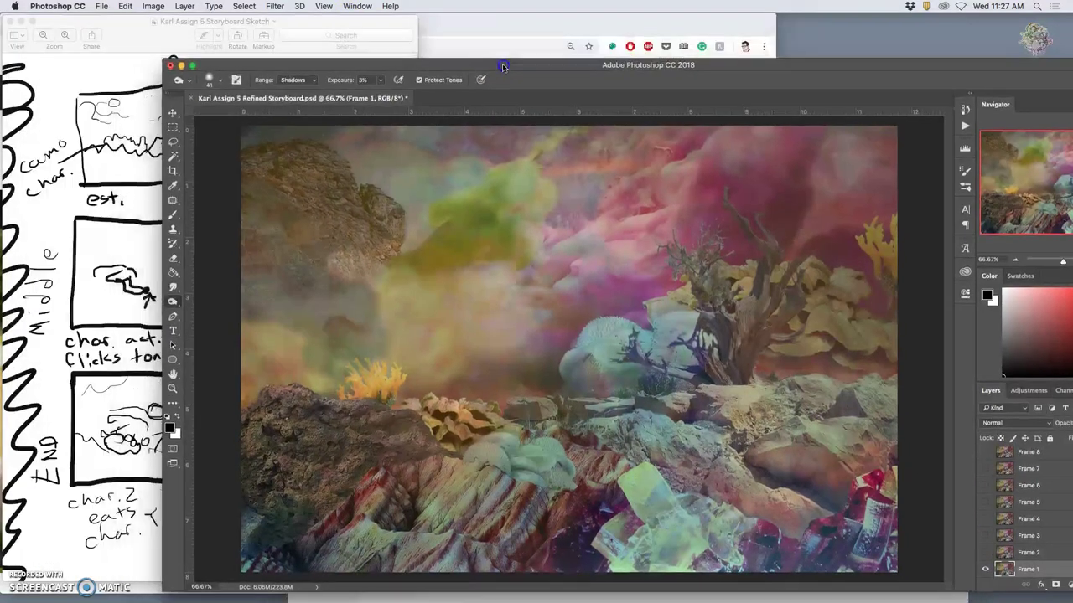
{"action": "left_click", "coordinate": [84, 143]}
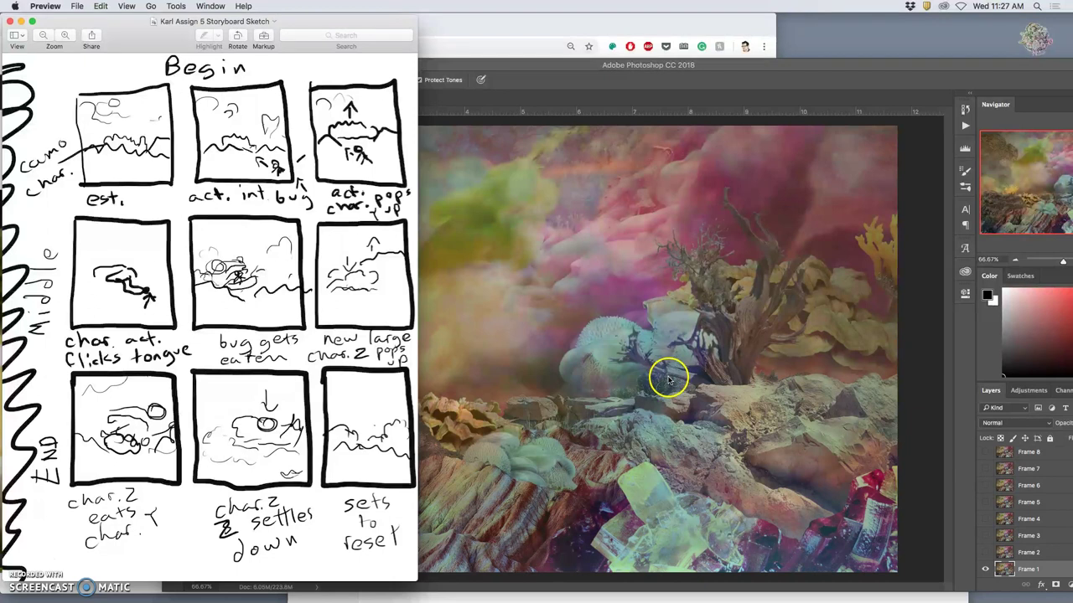
{"action": "left_click", "coordinate": [762, 67]}
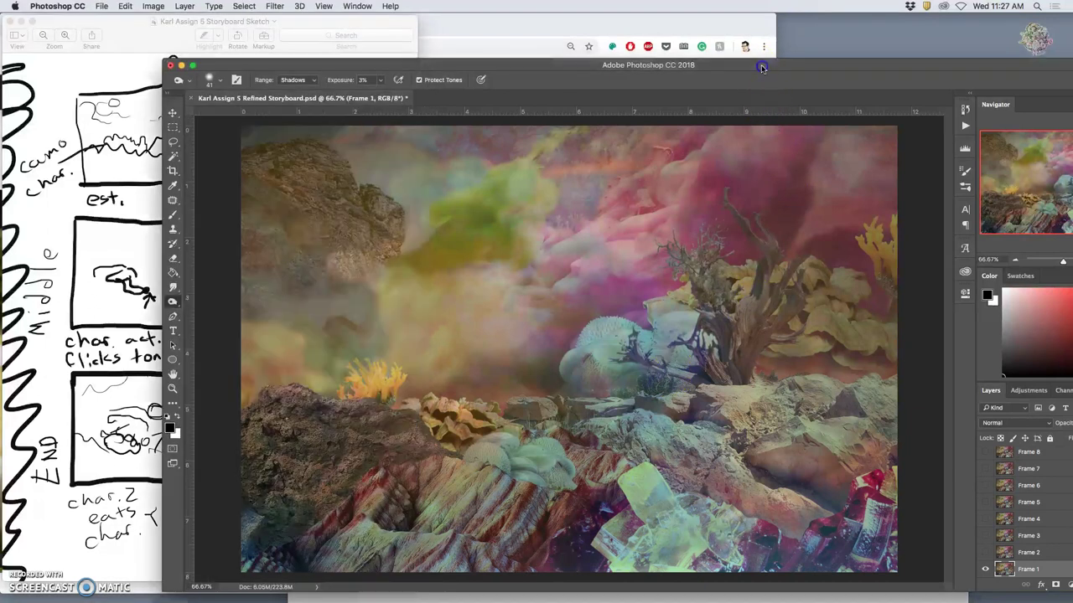
Step: Reposition the Photoshop window so all its panels are on screen, and enlarge the canvas to 40 inches wide by 30 inches high
{"action": "left_click_drag", "start_coordinate": [653, 71], "coordinate": [548, 41]}
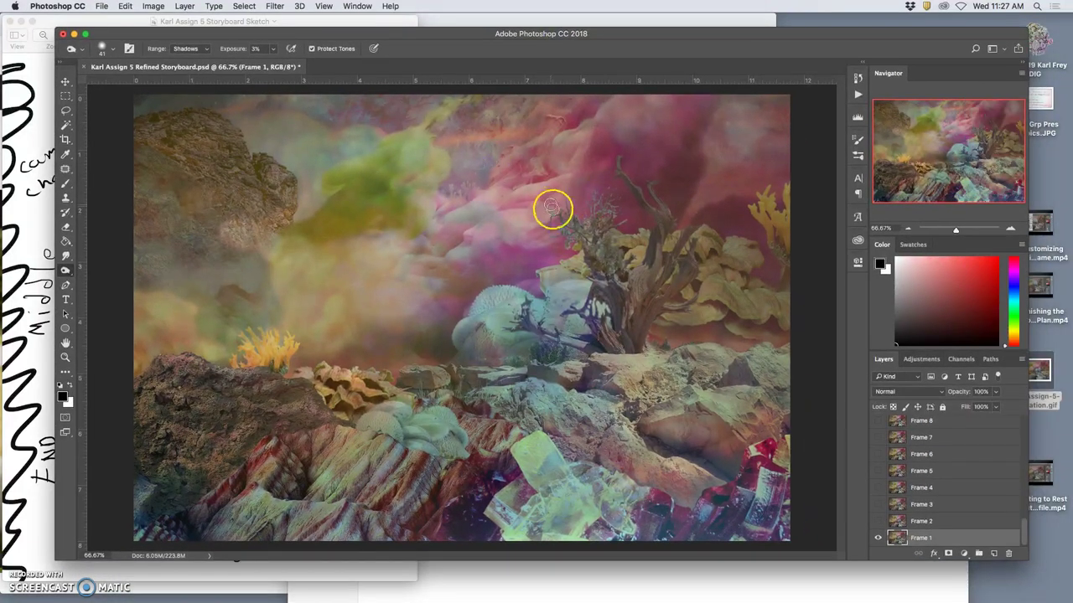
{"action": "key", "text": "super+minus"}
{"action": "key", "text": "super+minus"}
{"action": "key", "text": "super+minus"}
{"action": "key", "text": "super+minus"}
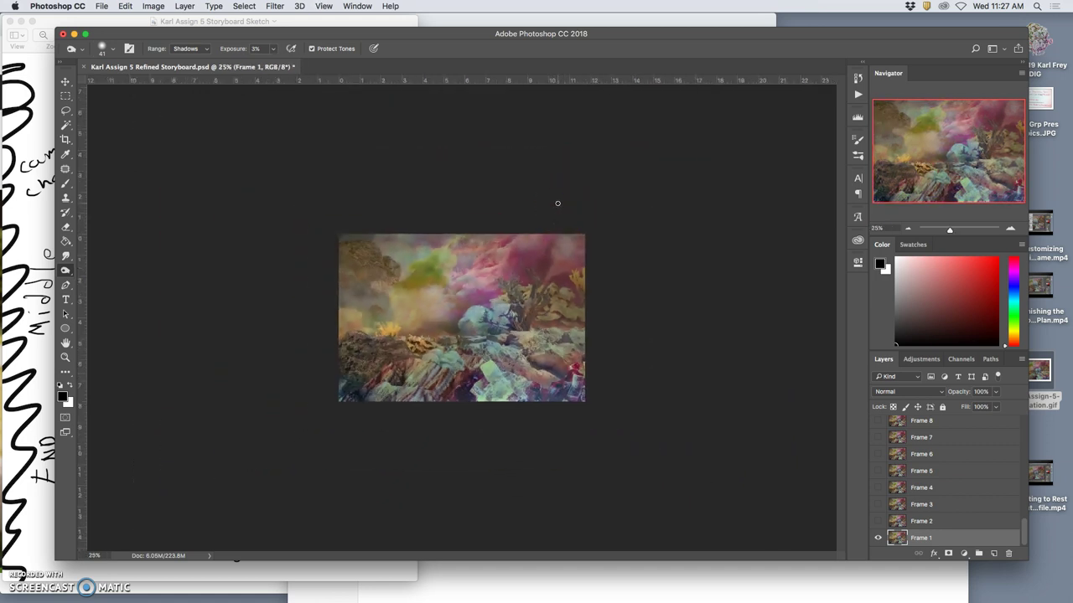
{"action": "mouse_move", "coordinate": [537, 455]}
{"action": "left_mouse_down"}
{"action": "mouse_move", "coordinate": [597, 321]}
{"action": "mouse_move", "coordinate": [562, 235]}
{"action": "mouse_move", "coordinate": [586, 253]}
{"action": "mouse_move", "coordinate": [570, 392]}
{"action": "mouse_move", "coordinate": [543, 268]}
{"action": "mouse_move", "coordinate": [543, 330]}
{"action": "mouse_move", "coordinate": [530, 350]}
{"action": "mouse_move", "coordinate": [535, 266]}
{"action": "mouse_move", "coordinate": [526, 340]}
{"action": "mouse_move", "coordinate": [524, 259]}
{"action": "mouse_move", "coordinate": [505, 312]}
{"action": "left_mouse_up"}
{"action": "left_click", "coordinate": [154, 7]}
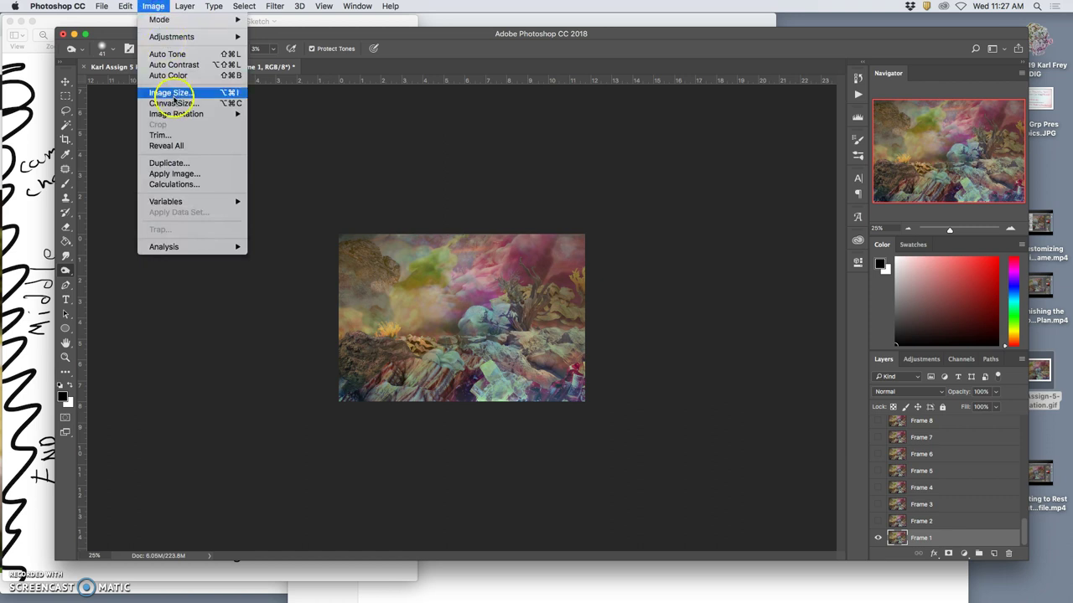
{"action": "left_click", "coordinate": [174, 103]}
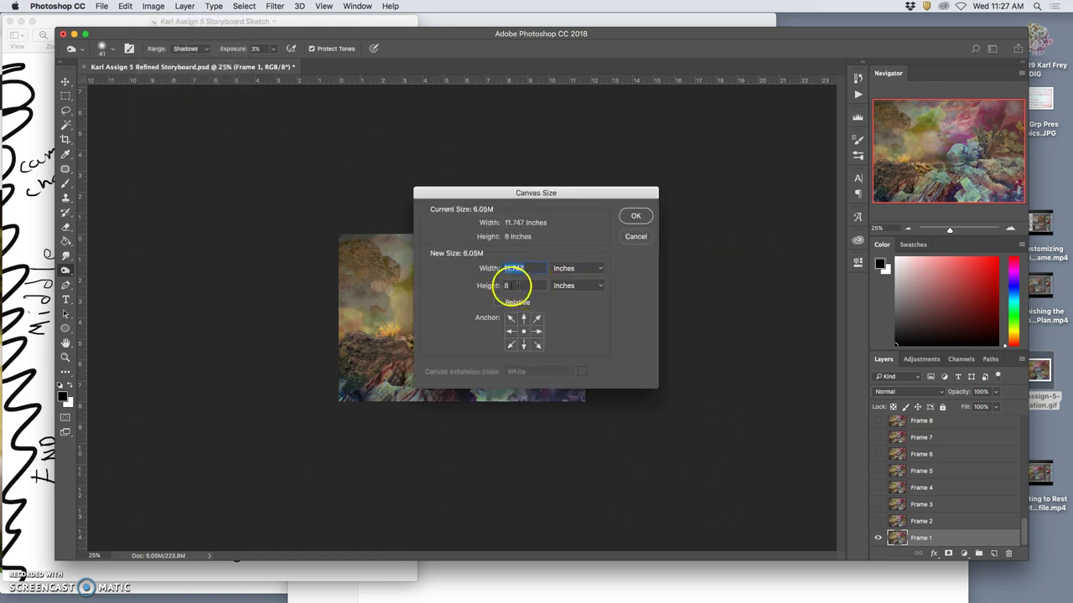
{"action": "left_click_drag", "start_coordinate": [516, 286], "coordinate": [494, 286]}
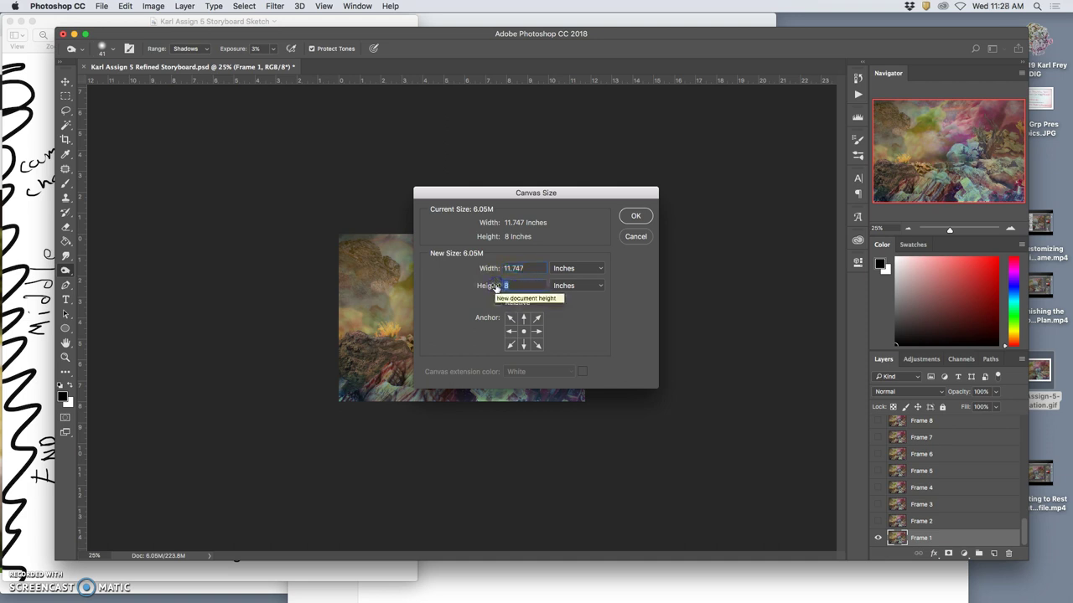
{"action": "type", "text": "30"}
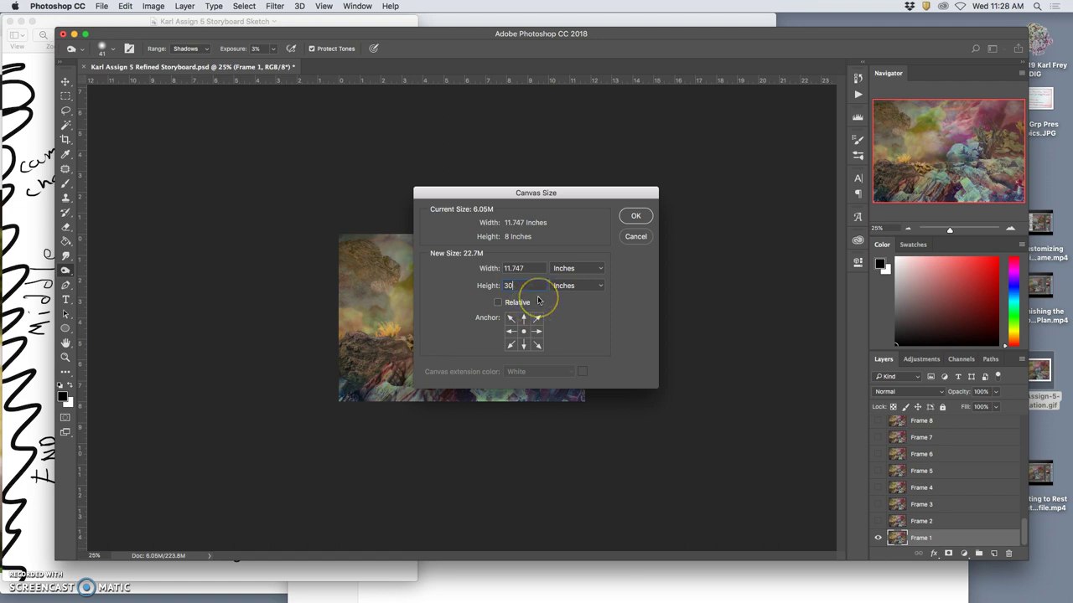
{"action": "left_click_drag", "start_coordinate": [528, 268], "coordinate": [498, 268]}
{"action": "type", "text": "40"}
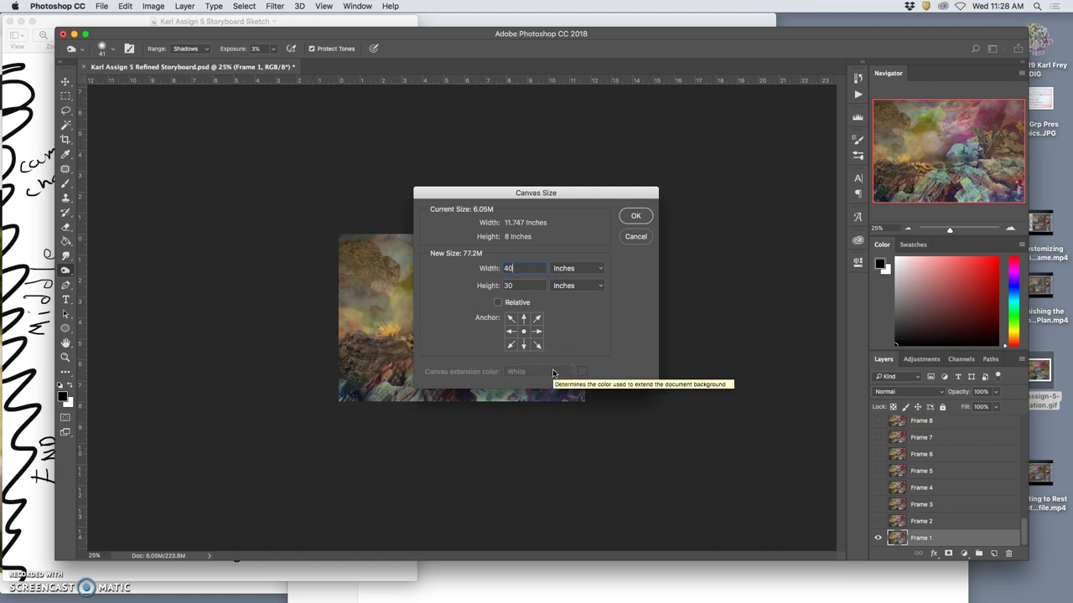
{"action": "left_click_drag", "start_coordinate": [553, 373], "coordinate": [516, 275]}
{"action": "left_click", "coordinate": [636, 217]}
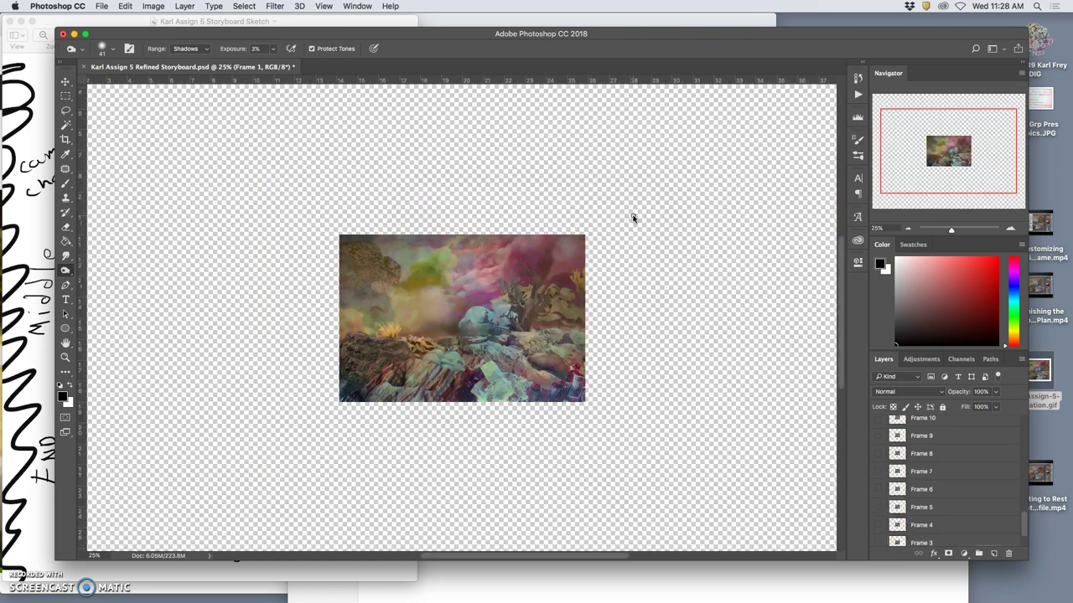
Step: Create a new layer filled with white at 100% opacity and place it beneath the Frame 1 layer as the background
{"action": "key", "text": "super+minus"}
{"action": "mouse_move", "coordinate": [598, 216]}
{"action": "left_mouse_down"}
{"action": "mouse_move", "coordinate": [481, 314]}
{"action": "mouse_move", "coordinate": [503, 298]}
{"action": "left_mouse_up"}
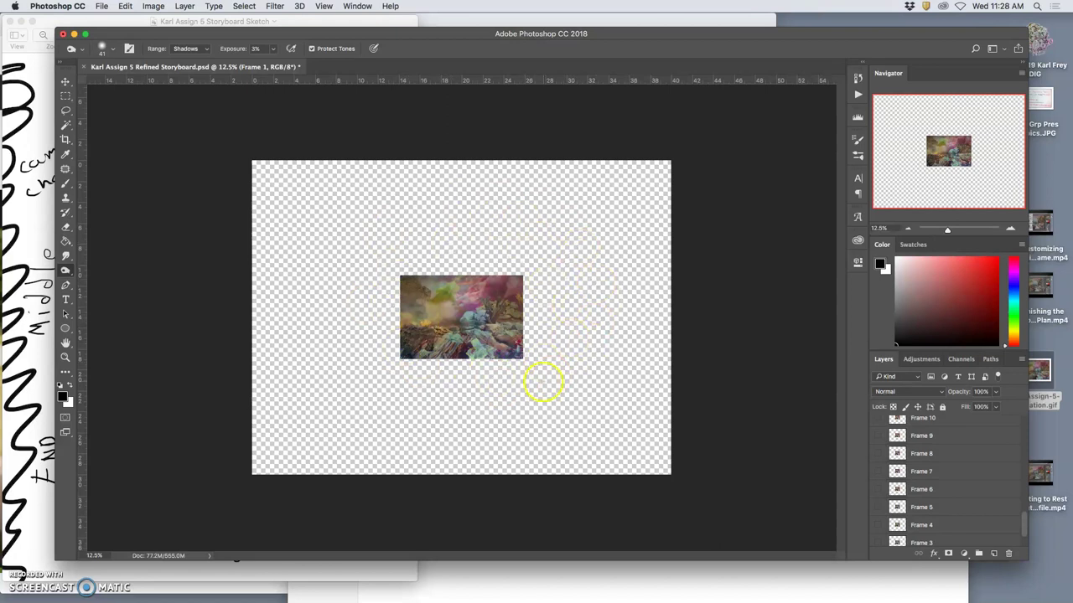
{"action": "scroll", "coordinate": [963, 520], "scroll_direction": "down", "scroll_amount": 2}
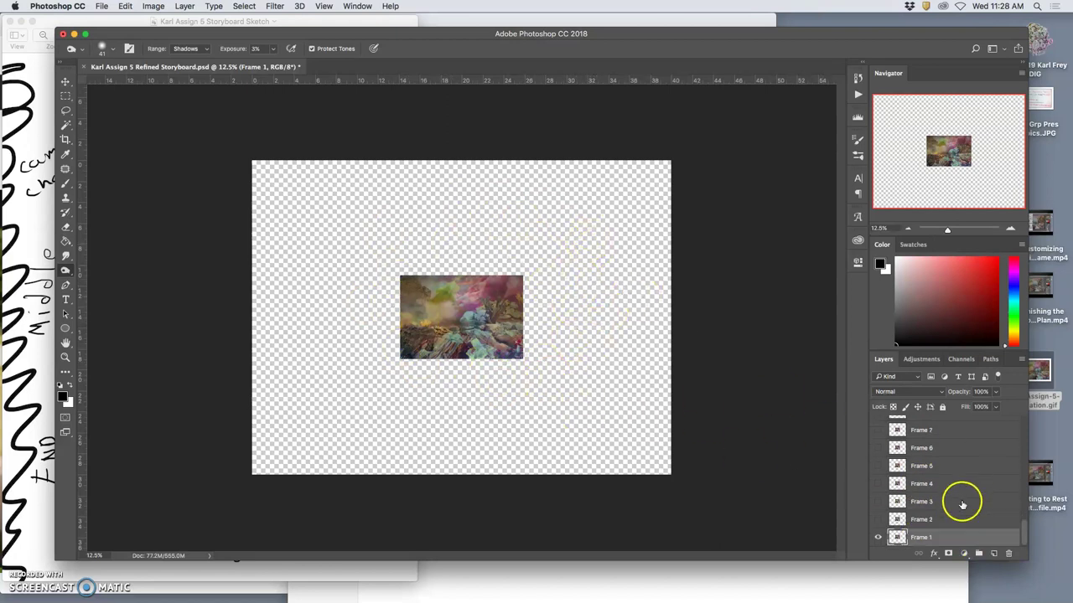
{"action": "left_click", "coordinate": [994, 553]}
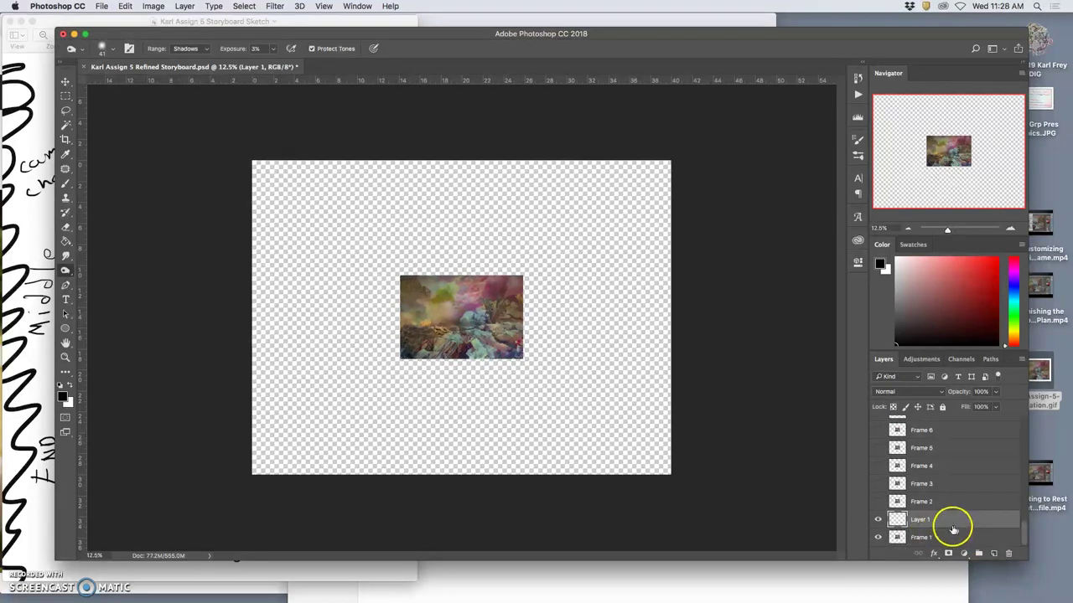
{"action": "left_click", "coordinate": [122, 6]}
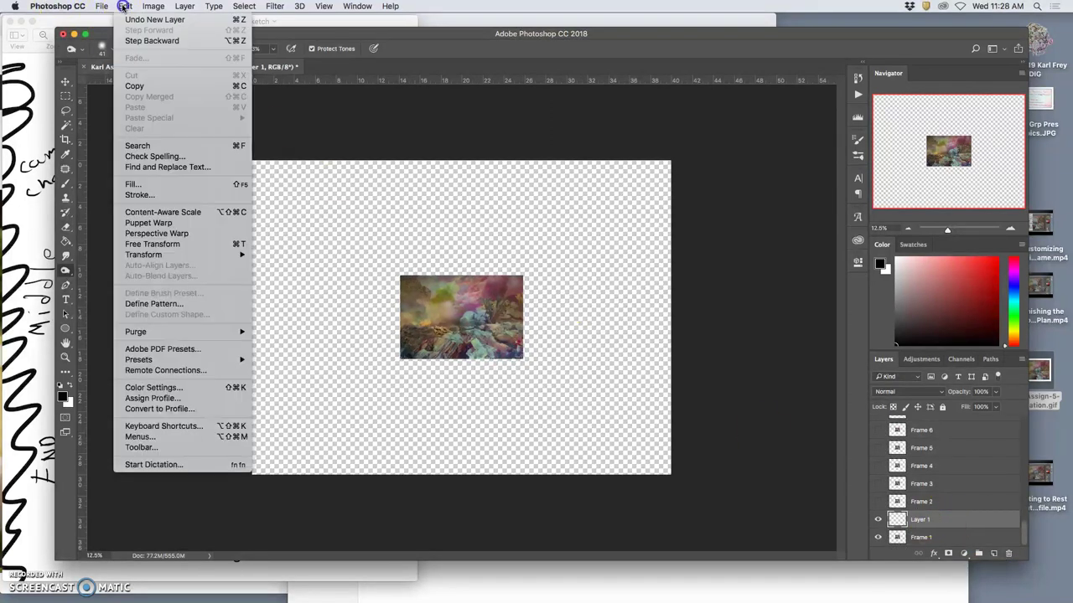
{"action": "left_click", "coordinate": [134, 184]}
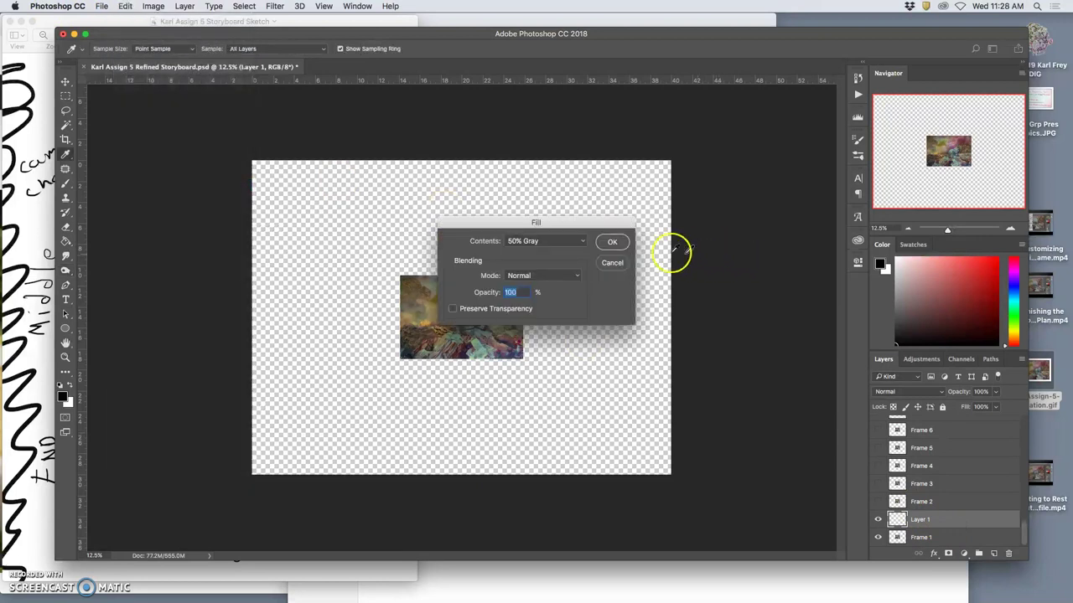
{"action": "left_click", "coordinate": [582, 242]}
{"action": "left_click", "coordinate": [572, 250]}
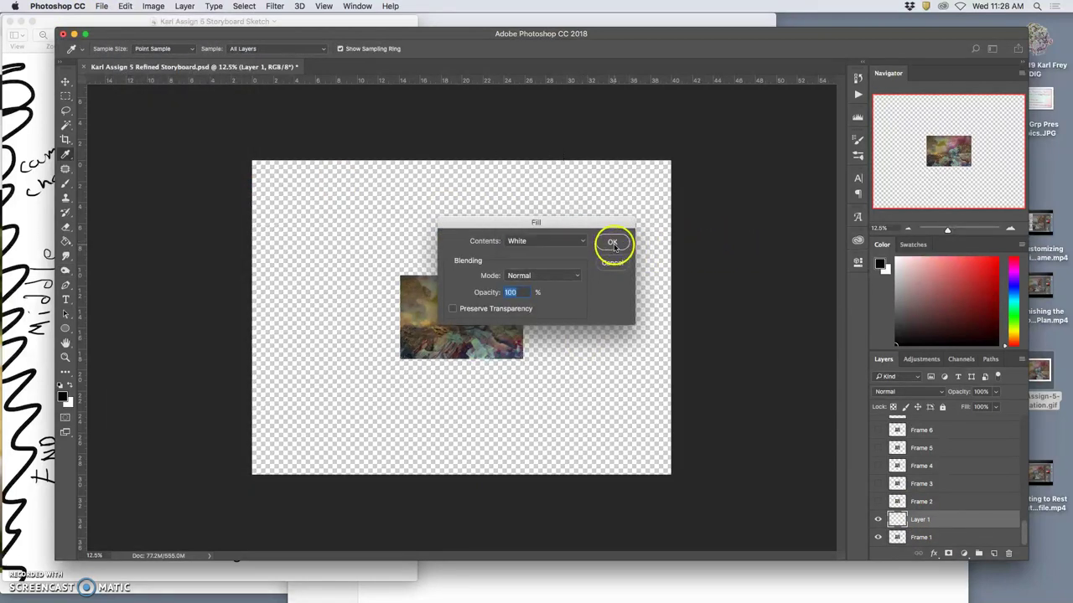
{"action": "left_click", "coordinate": [612, 242]}
{"action": "key", "text": "o"}
{"action": "left_click_drag", "start_coordinate": [918, 465], "coordinate": [958, 539]}
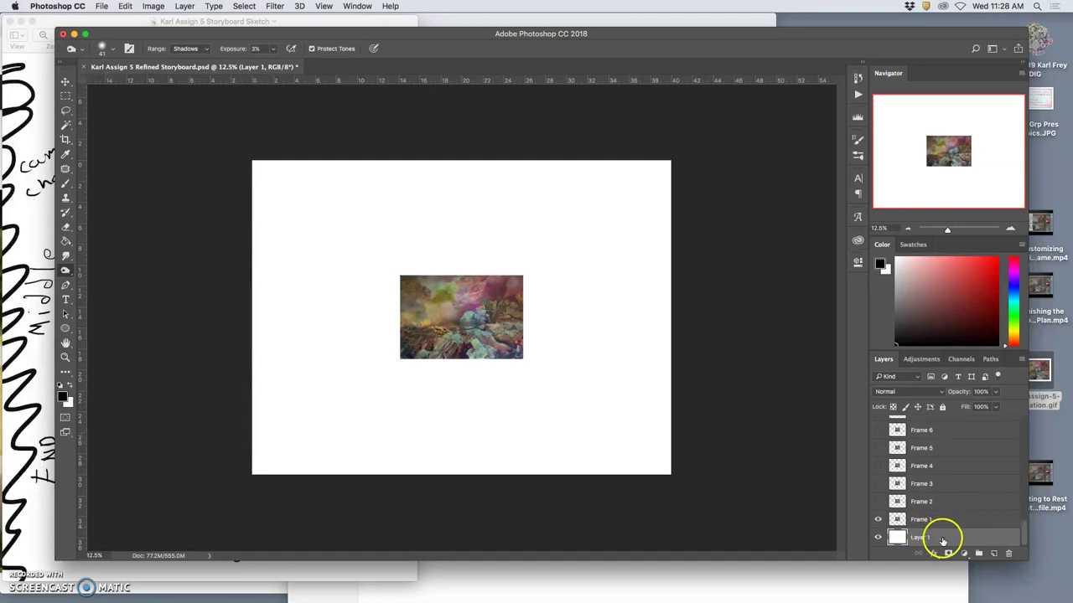
Step: Show the Frame 1 to Frame 6 layers over the white background, and hide them again except for Frame 1
{"action": "left_click", "coordinate": [879, 503]}
{"action": "left_click", "coordinate": [879, 486]}
{"action": "left_click", "coordinate": [878, 503]}
{"action": "left_click", "coordinate": [879, 520]}
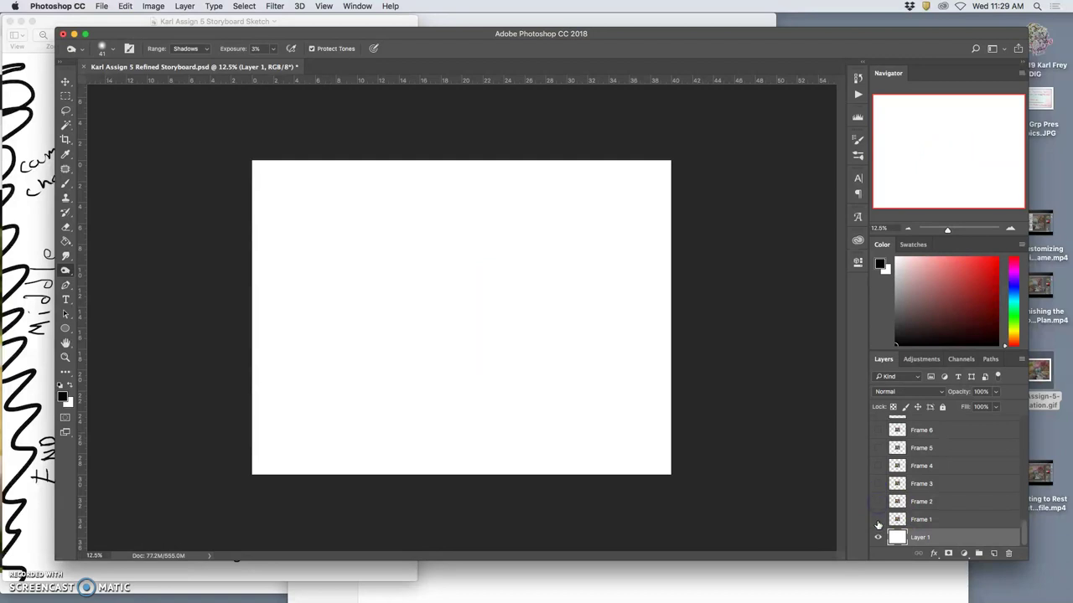
{"action": "left_click", "coordinate": [878, 520]}
{"action": "left_click", "coordinate": [878, 466]}
{"action": "left_click", "coordinate": [879, 448]}
{"action": "left_click", "coordinate": [878, 430]}
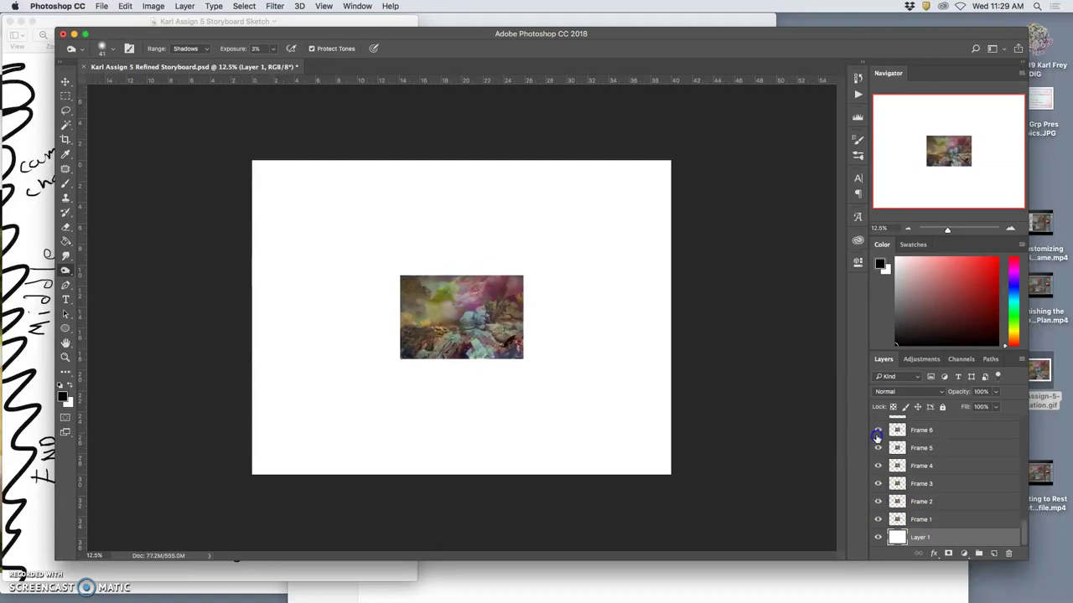
{"action": "left_click", "coordinate": [878, 430]}
{"action": "left_click", "coordinate": [878, 448]}
{"action": "left_click", "coordinate": [877, 466]}
{"action": "left_click", "coordinate": [874, 484]}
{"action": "left_click", "coordinate": [877, 520]}
{"action": "left_click", "coordinate": [877, 520]}
Step: Bring the storyboard sketch forward in Preview to examine its panel layout, and return to Photoshop
{"action": "left_click_drag", "start_coordinate": [651, 201], "coordinate": [657, 192]}
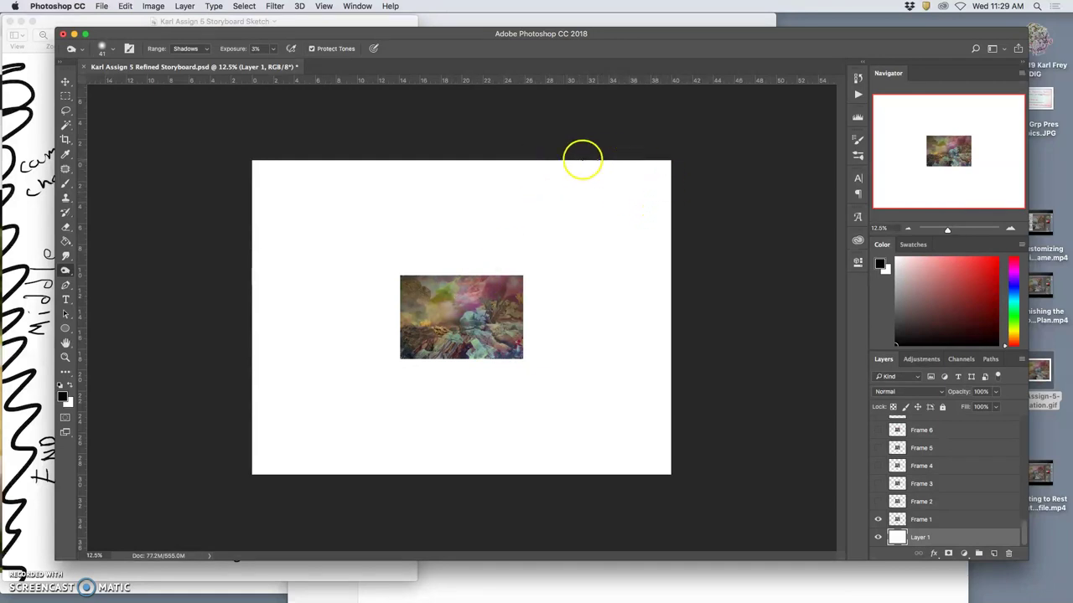
{"action": "mouse_move", "coordinate": [531, 323]}
{"action": "left_mouse_down"}
{"action": "mouse_move", "coordinate": [442, 285]}
{"action": "mouse_move", "coordinate": [512, 334]}
{"action": "mouse_move", "coordinate": [446, 325]}
{"action": "mouse_move", "coordinate": [449, 307]}
{"action": "mouse_move", "coordinate": [479, 318]}
{"action": "left_mouse_up"}
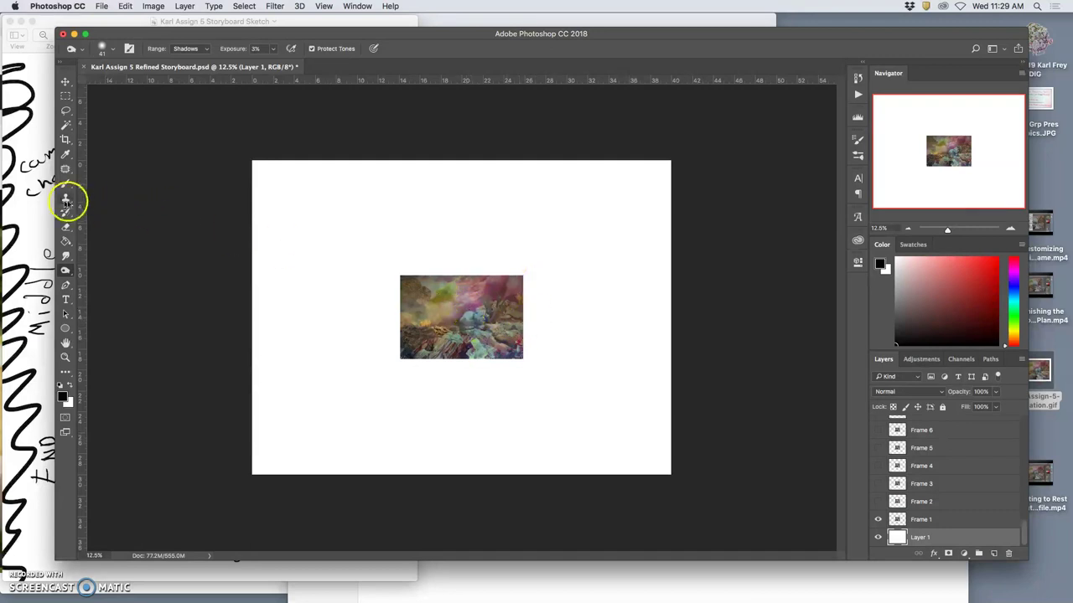
{"action": "left_click", "coordinate": [31, 207]}
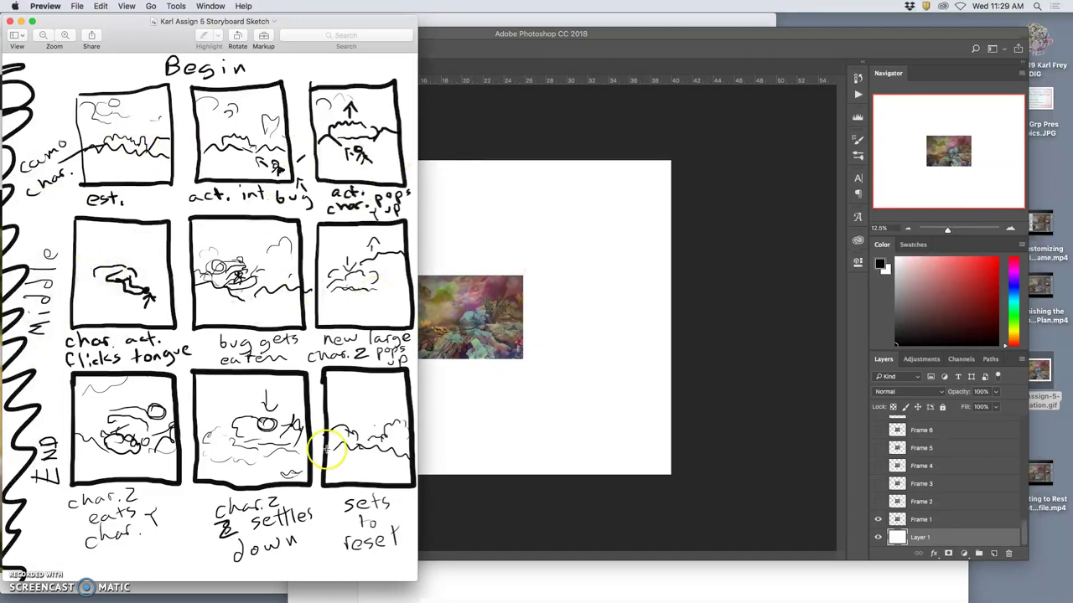
{"action": "left_click", "coordinate": [580, 274]}
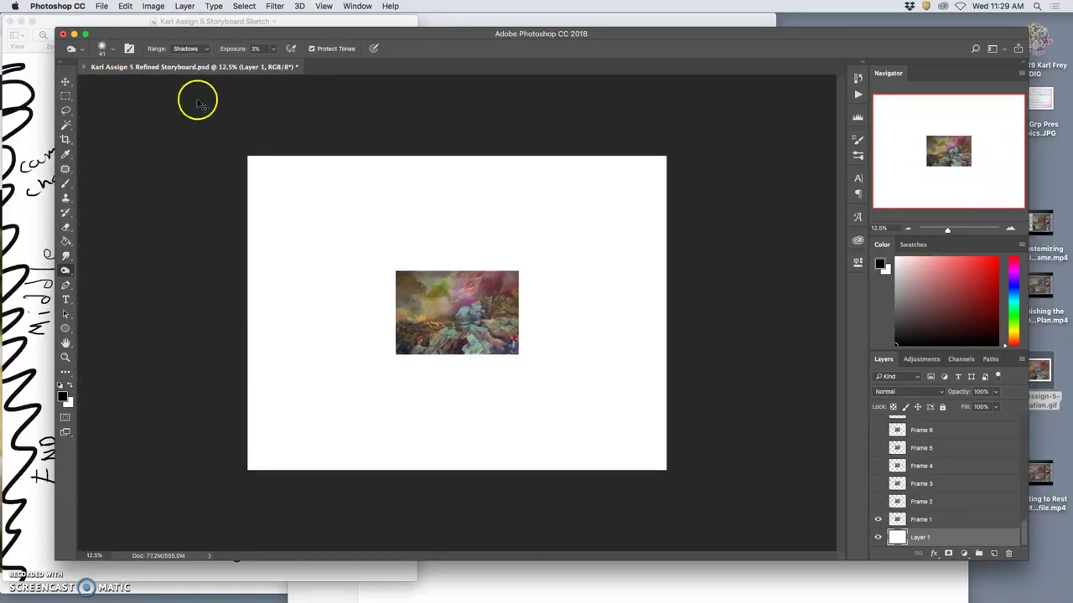
Step: Activate the Move tool and select the Frame 1 layer, checking by its visibility that it is the right image
{"action": "left_click", "coordinate": [67, 82]}
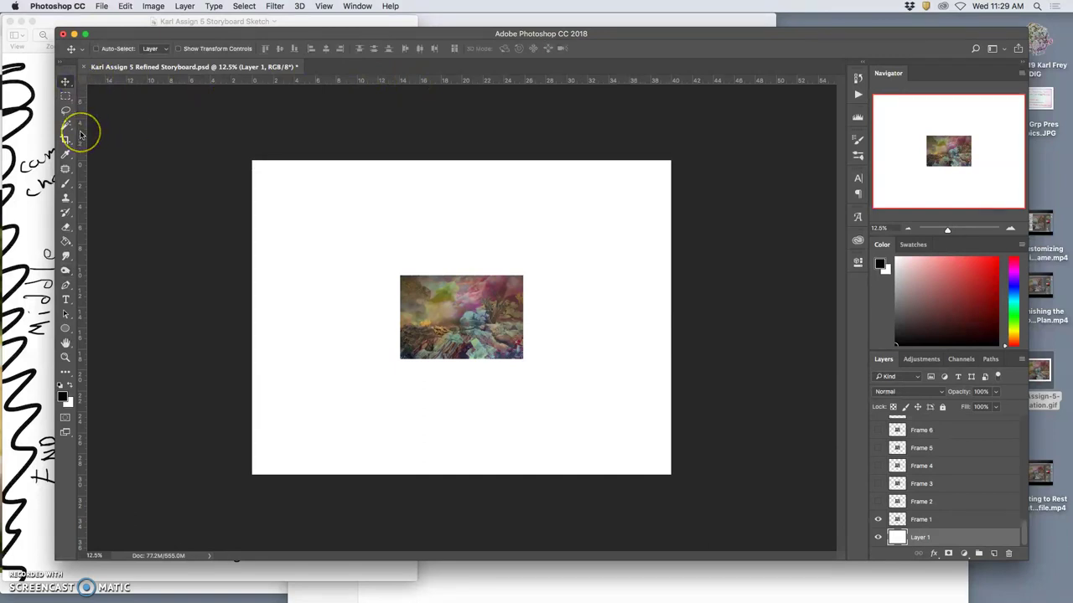
{"action": "mouse_move", "coordinate": [82, 134]}
{"action": "left_mouse_down"}
{"action": "mouse_move", "coordinate": [326, 151]}
{"action": "mouse_move", "coordinate": [82, 149]}
{"action": "left_mouse_up"}
{"action": "left_click", "coordinate": [964, 523]}
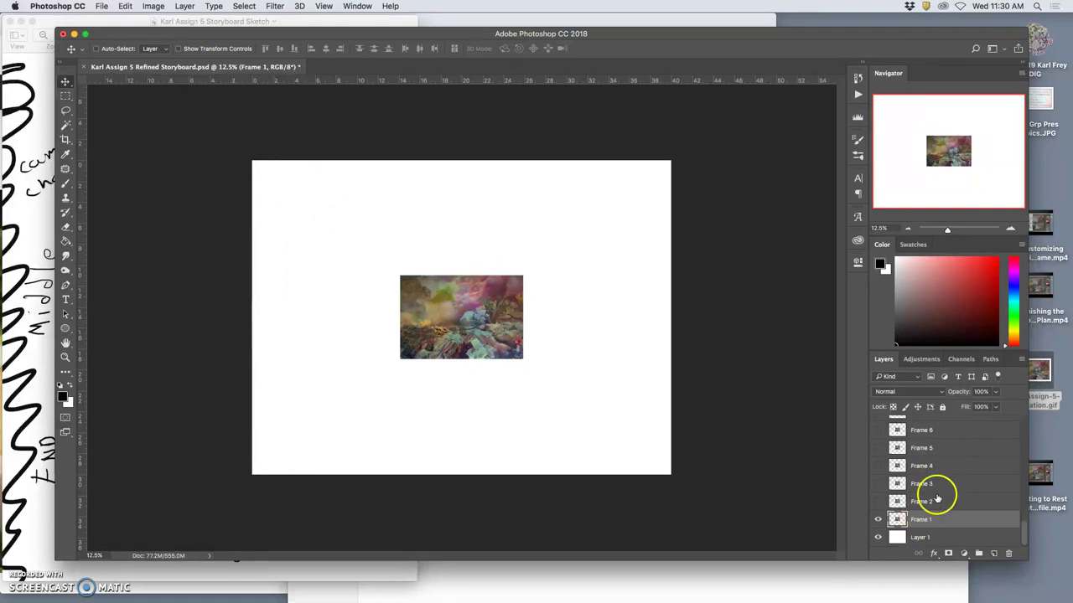
{"action": "left_click", "coordinate": [878, 519]}
{"action": "left_click", "coordinate": [877, 520]}
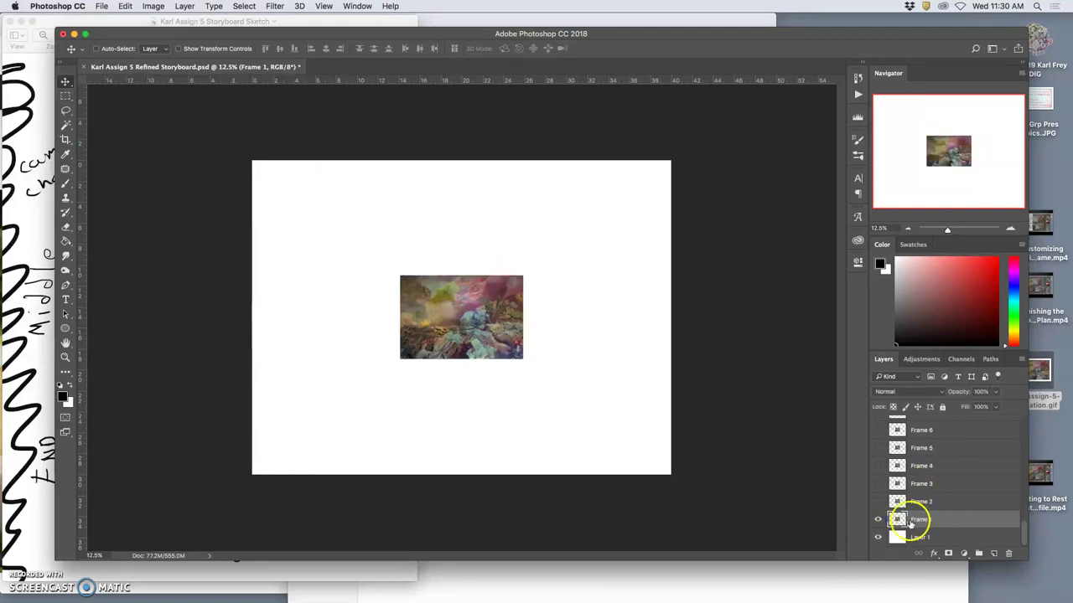
Step: Try out a guide beside the Frame 1 image, and remove all the guides from the canvas
{"action": "left_click_drag", "start_coordinate": [81, 231], "coordinate": [399, 252]}
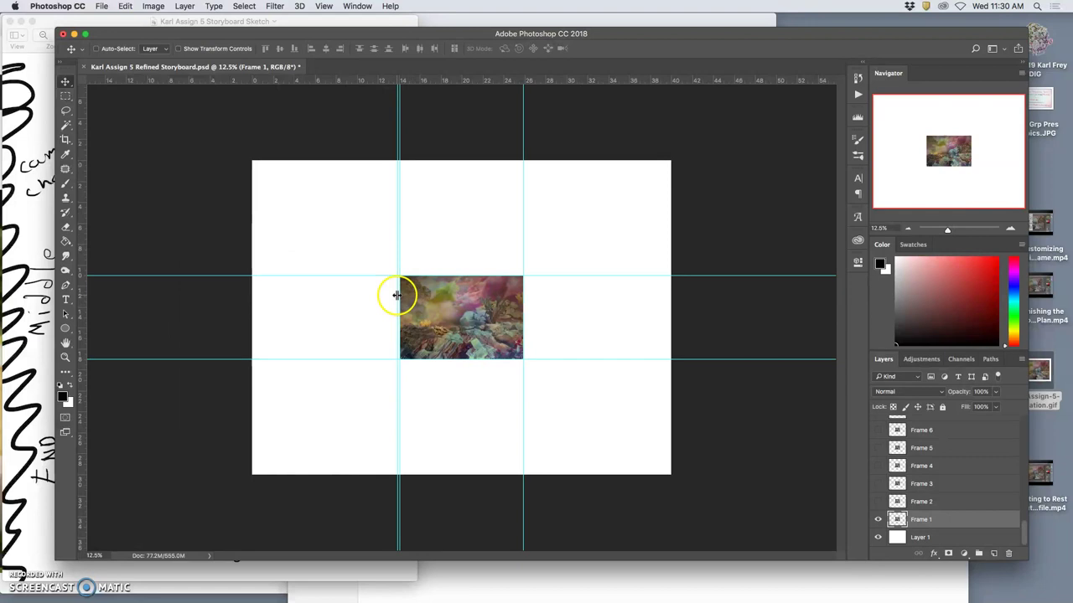
{"action": "left_click_drag", "start_coordinate": [398, 269], "coordinate": [83, 249]}
{"action": "left_click_drag", "start_coordinate": [524, 167], "coordinate": [80, 155]}
{"action": "left_click_drag", "start_coordinate": [381, 276], "coordinate": [384, 75]}
{"action": "left_click_drag", "start_coordinate": [381, 277], "coordinate": [415, 69]}
{"action": "left_click_drag", "start_coordinate": [381, 360], "coordinate": [399, 77]}
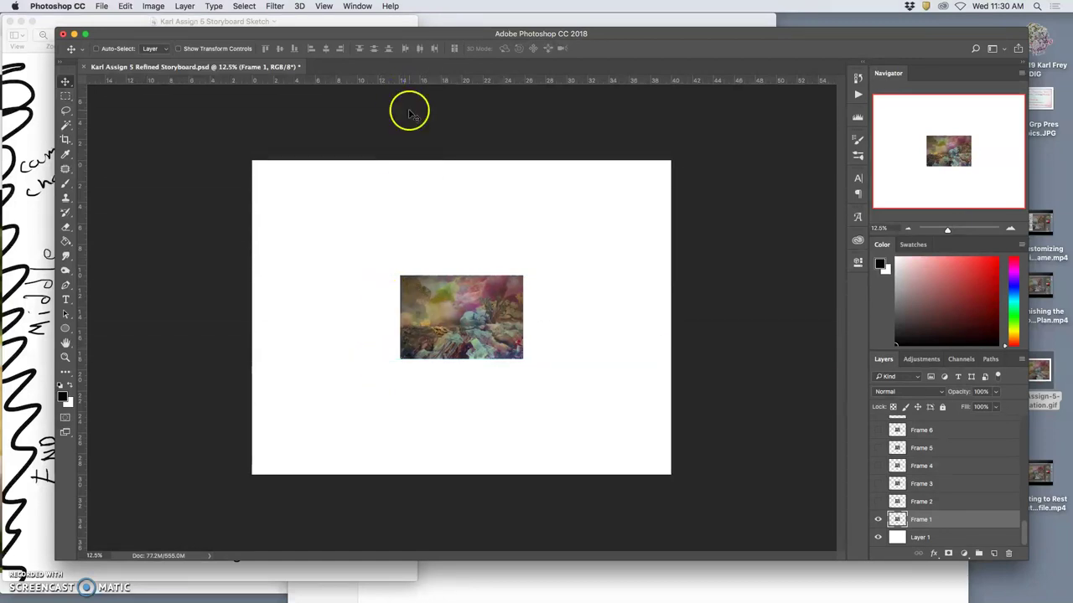
Step: Place two vertical and two horizontal guides along the four edges of the Frame 1 image
{"action": "left_click_drag", "start_coordinate": [84, 237], "coordinate": [399, 260]}
{"action": "left_click_drag", "start_coordinate": [467, 82], "coordinate": [477, 276]}
{"action": "left_click_drag", "start_coordinate": [84, 302], "coordinate": [523, 328]}
{"action": "left_click_drag", "start_coordinate": [472, 78], "coordinate": [475, 358]}
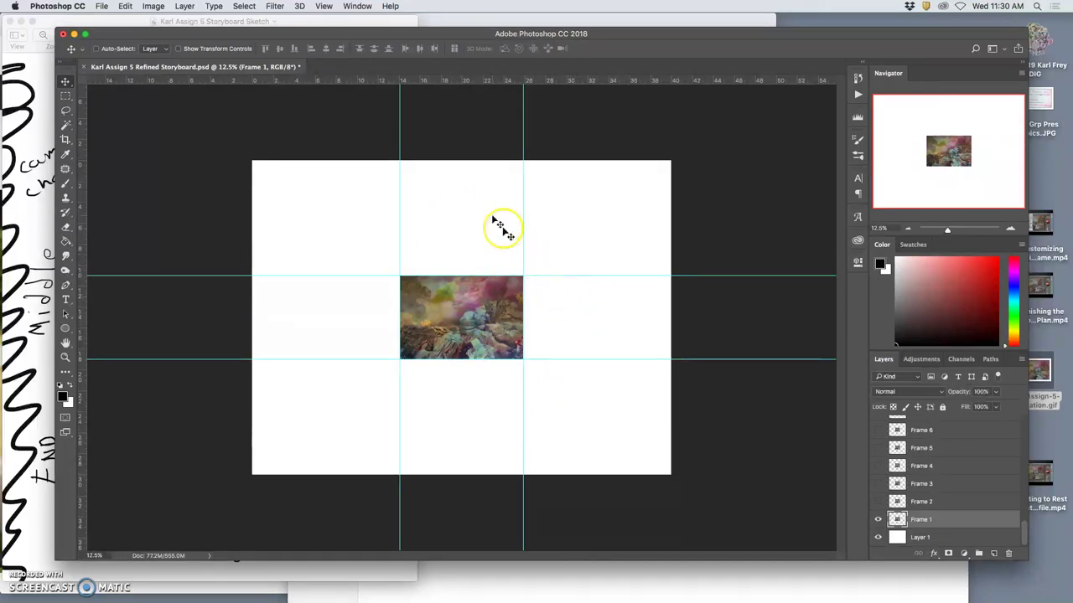
Step: Display the grid over the storyboard canvas
{"action": "left_click", "coordinate": [324, 6]}
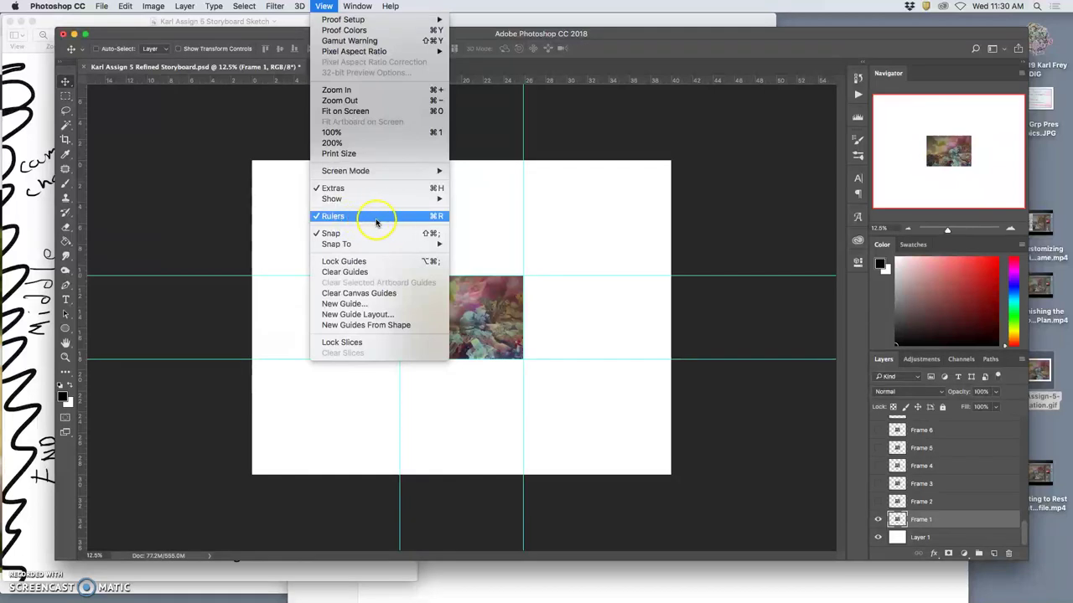
{"action": "mouse_move", "coordinate": [340, 204]}
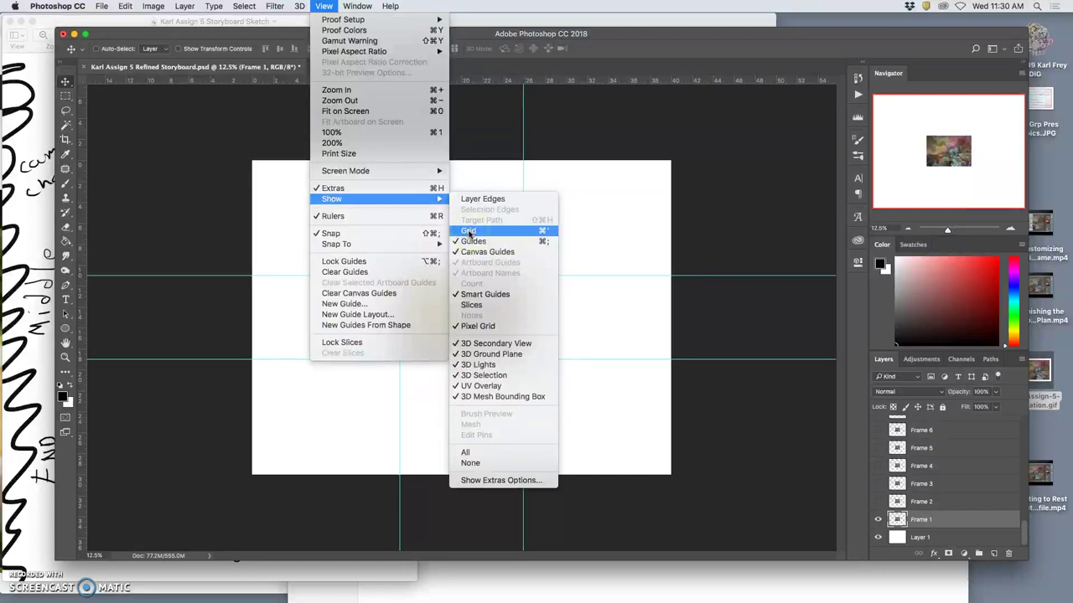
{"action": "left_click", "coordinate": [543, 237]}
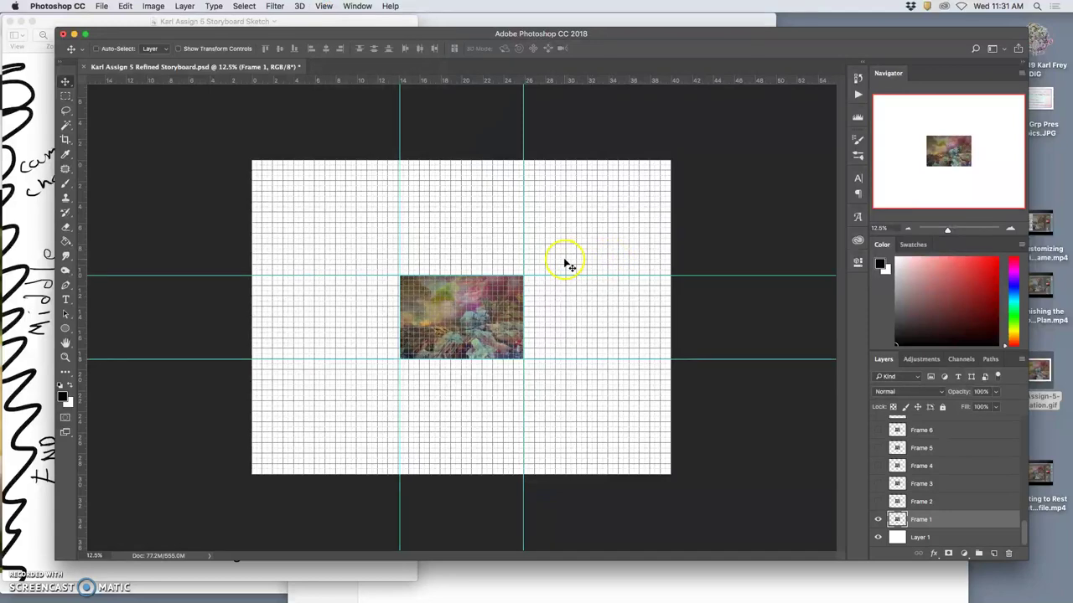
Step: Place a horizontal guide about 1 inch below the bottom edge of the Frame 1 image, using the grid for spacing
{"action": "key", "text": "super+equal"}
{"action": "key", "text": "super+equal"}
{"action": "key", "text": "super+equal"}
{"action": "key", "text": "super+equal"}
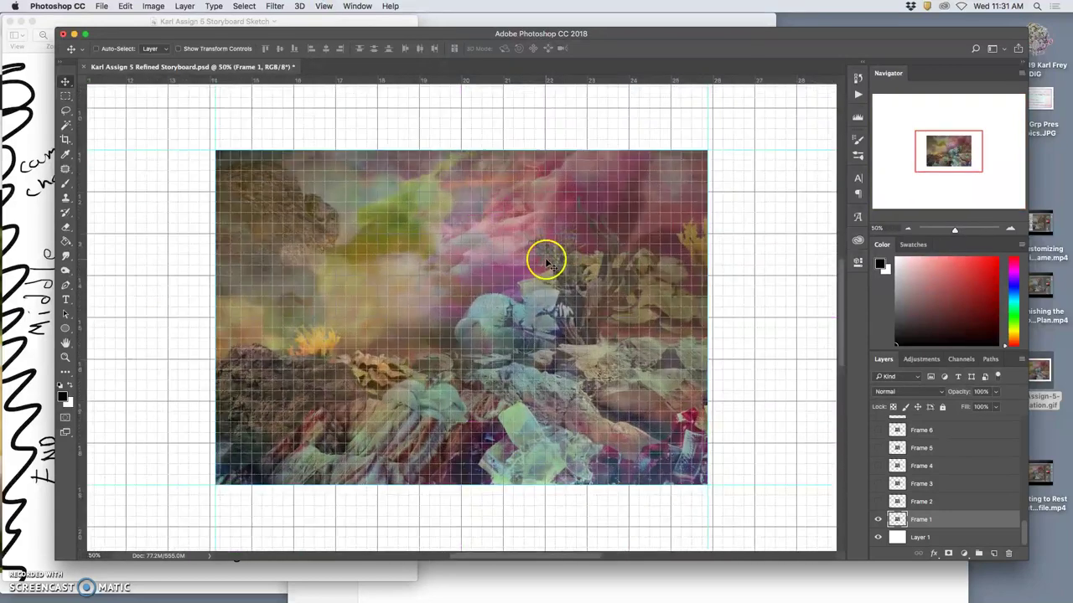
{"action": "key", "text": "super+equal"}
{"action": "scroll", "coordinate": [513, 257], "scroll_direction": "right", "scroll_amount": 5}
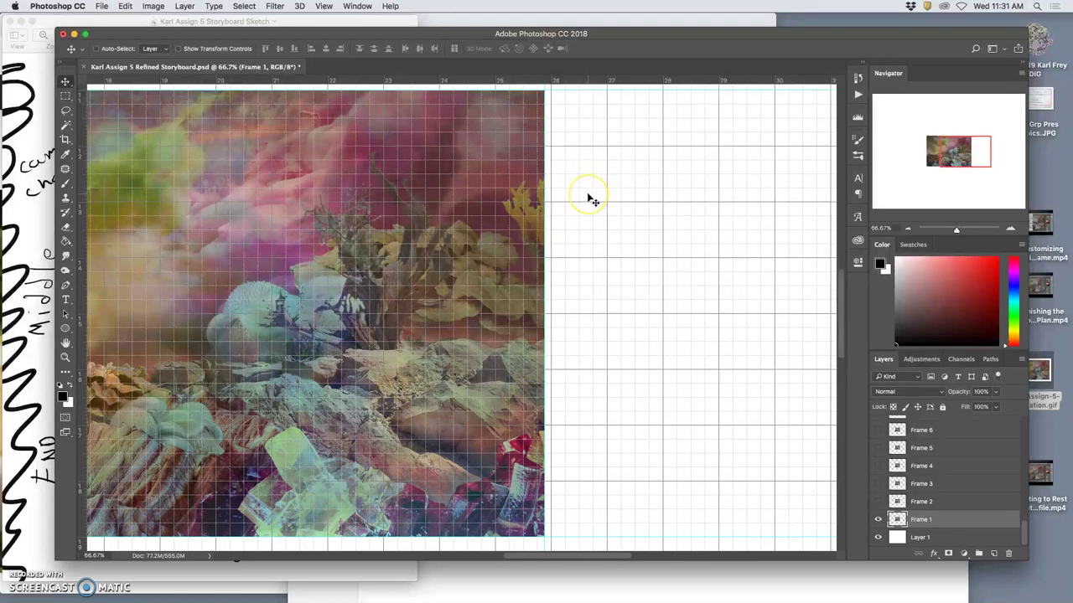
{"action": "scroll", "coordinate": [590, 199], "scroll_direction": "up", "scroll_amount": 3}
{"action": "scroll", "coordinate": [541, 150], "scroll_direction": "up", "scroll_amount": 2}
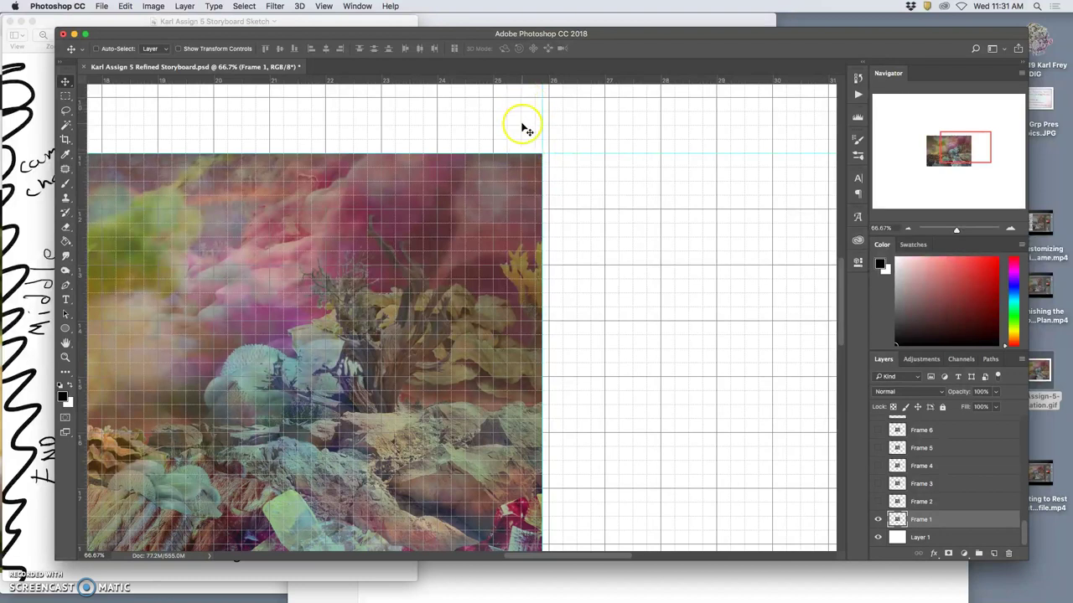
{"action": "scroll", "coordinate": [550, 210], "scroll_direction": "down", "scroll_amount": 10}
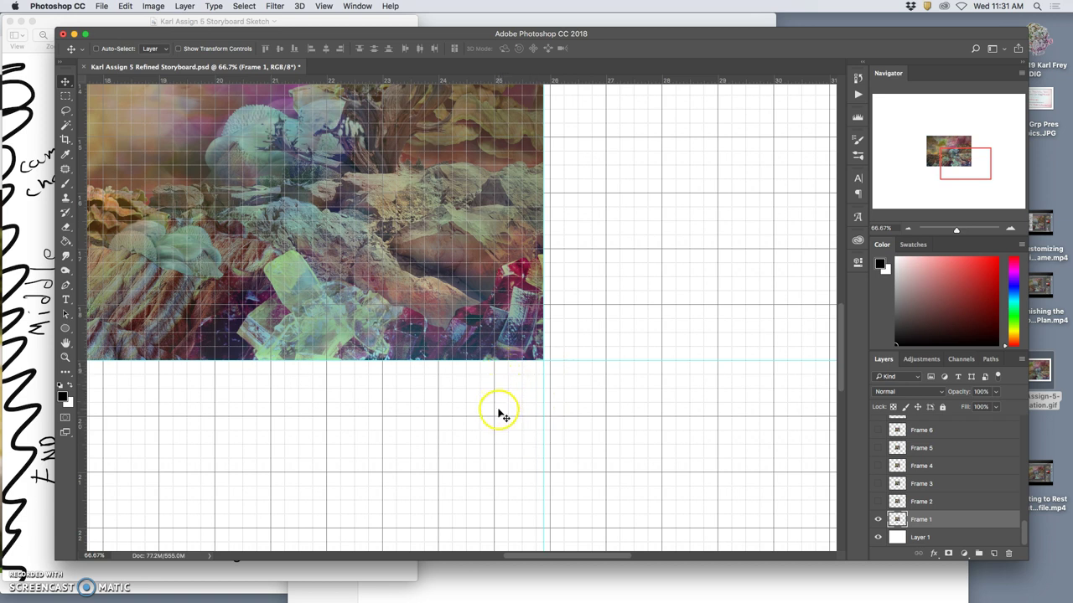
{"action": "left_click_drag", "start_coordinate": [546, 82], "coordinate": [547, 415]}
{"action": "scroll", "coordinate": [567, 271], "scroll_direction": "up", "scroll_amount": 5}
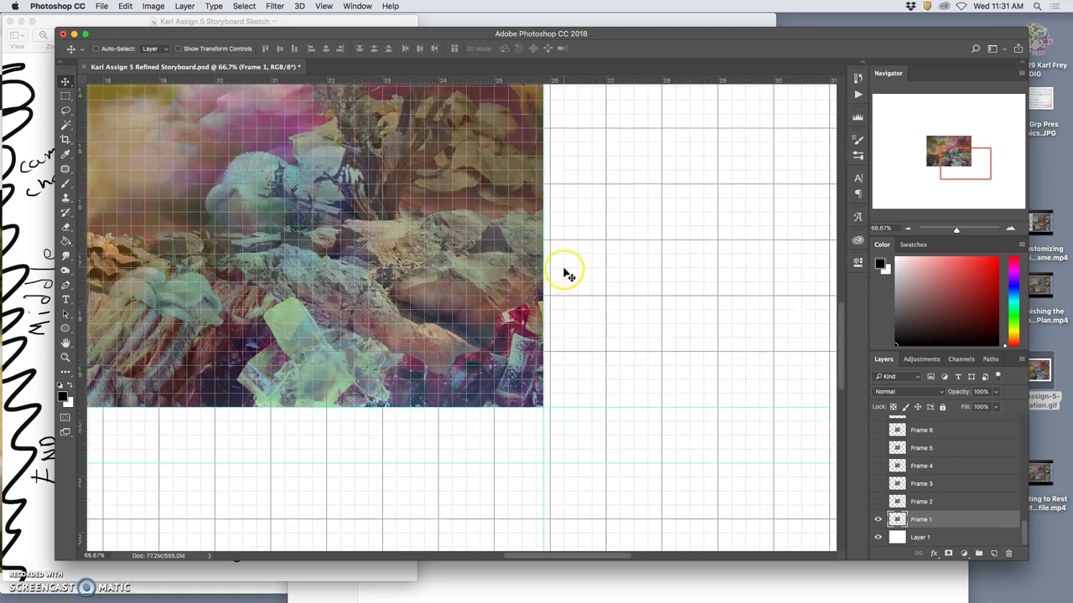
Step: Place a horizontal guide about 1 inch above the top edge of the Frame 1 image
{"action": "left_click_drag", "start_coordinate": [531, 80], "coordinate": [525, 261]}
{"action": "scroll", "coordinate": [591, 344], "scroll_direction": "left", "scroll_amount": 10}
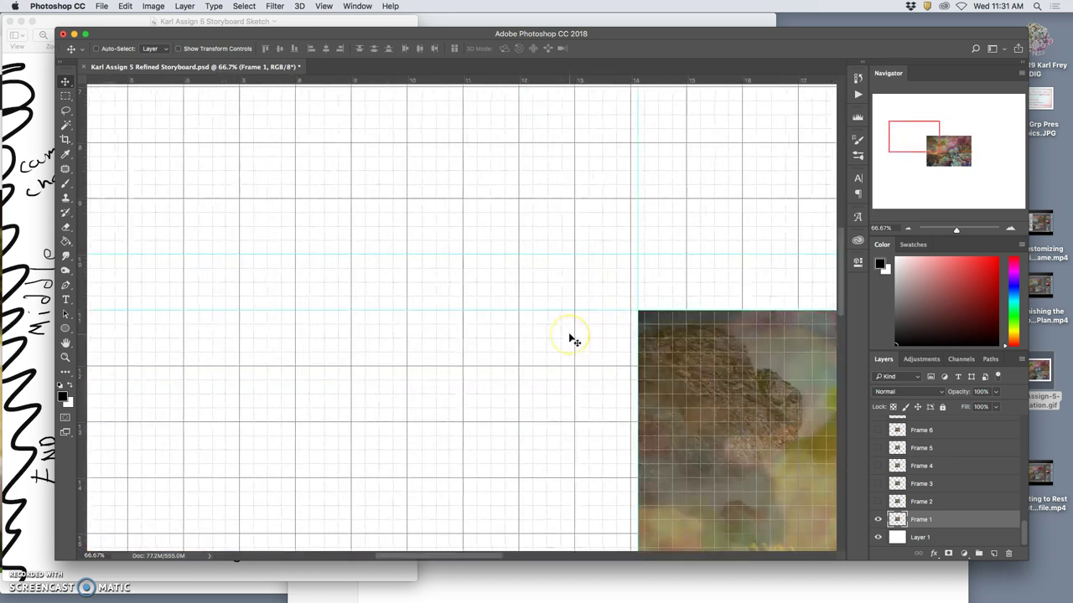
{"action": "scroll", "coordinate": [574, 340], "scroll_direction": "right", "scroll_amount": 5}
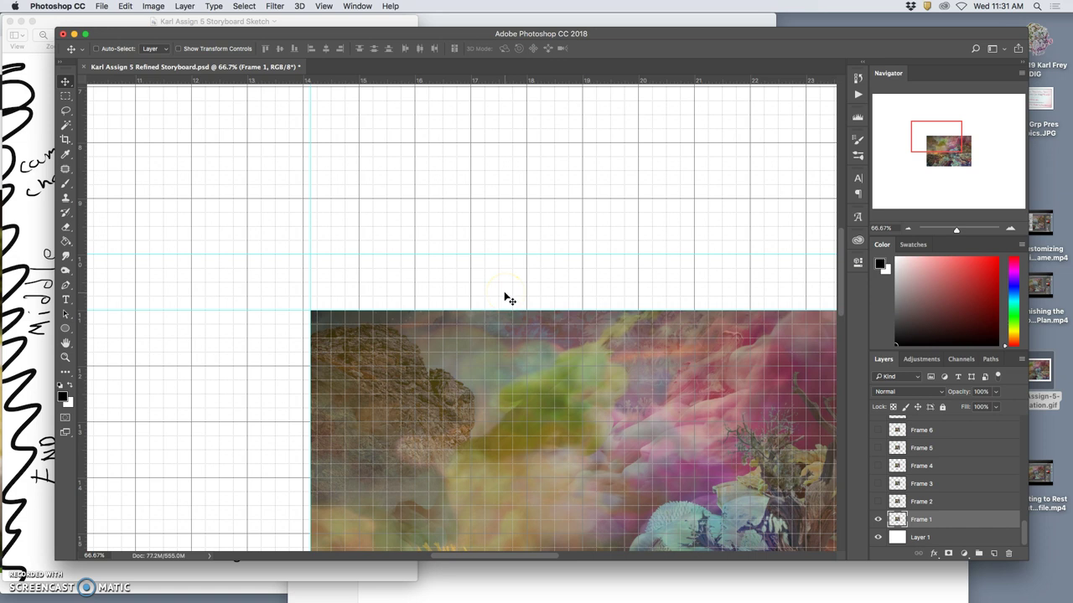
Step: Place two vertical guides, one about 1 inch outside the left edge and one about 1 inch outside the right edge of the Frame 1 image
{"action": "left_click", "coordinate": [347, 325]}
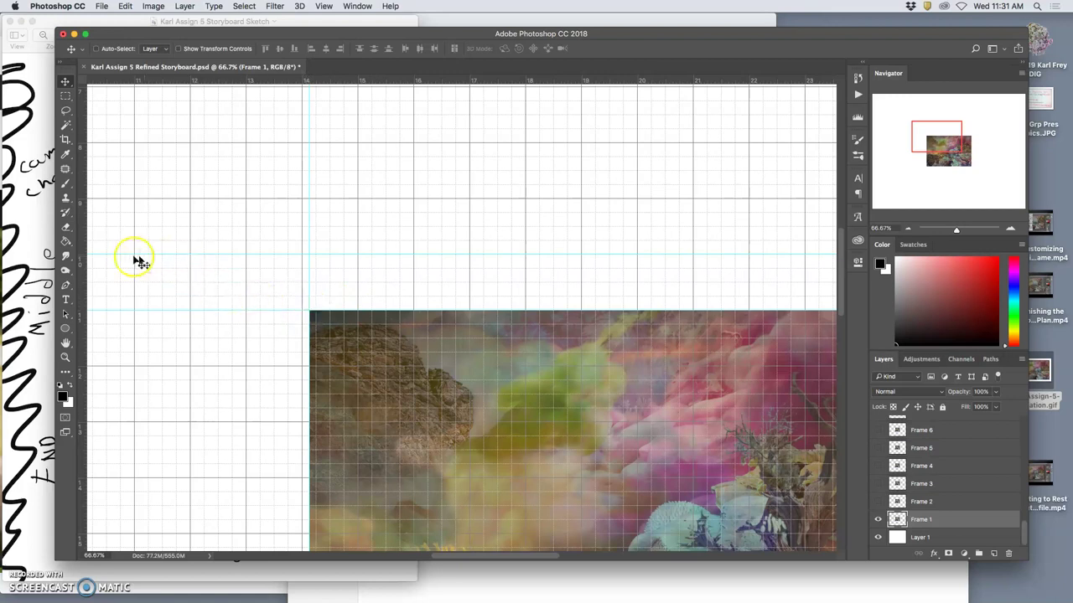
{"action": "left_click_drag", "start_coordinate": [84, 252], "coordinate": [253, 281]}
{"action": "scroll", "coordinate": [335, 300], "scroll_direction": "right", "scroll_amount": 15}
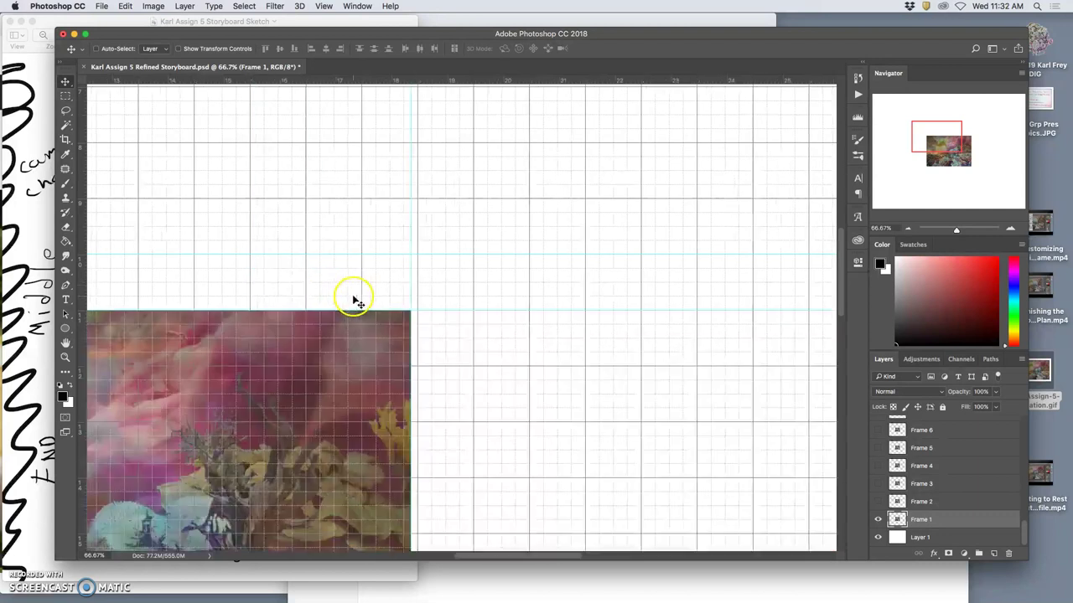
{"action": "scroll", "coordinate": [354, 301], "scroll_direction": "left", "scroll_amount": 7}
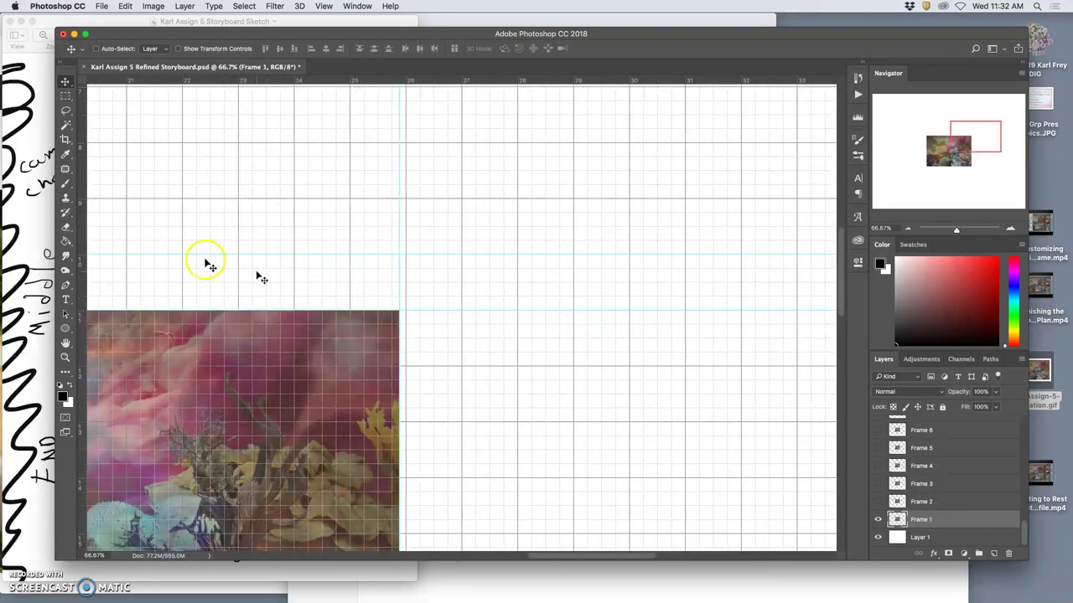
{"action": "left_click_drag", "start_coordinate": [85, 263], "coordinate": [455, 303]}
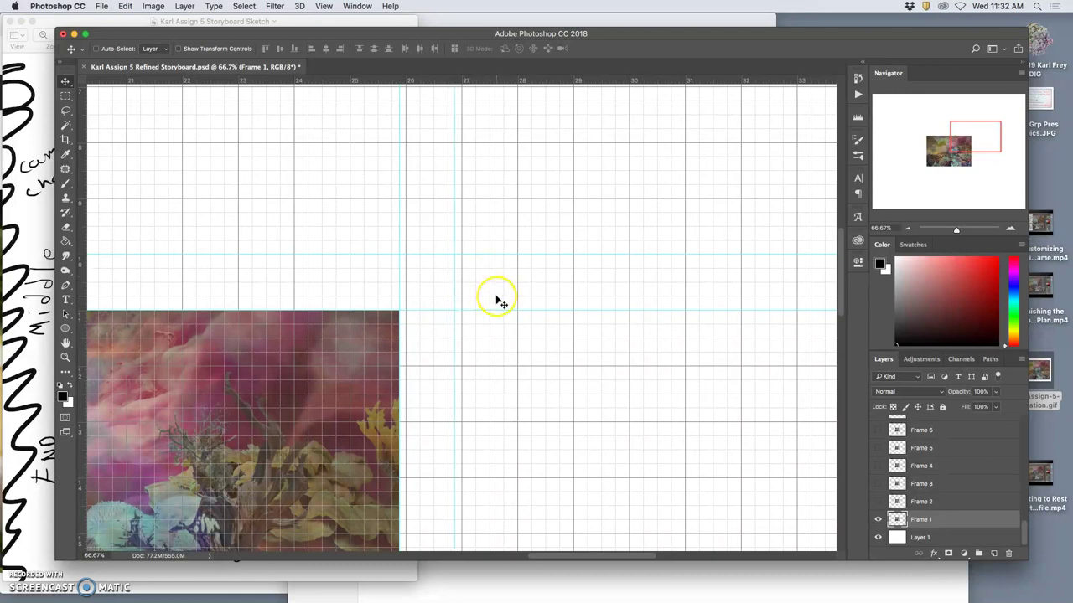
Step: Hide the grid on the storyboard canvas while keeping the guides displayed
{"action": "left_click", "coordinate": [323, 9]}
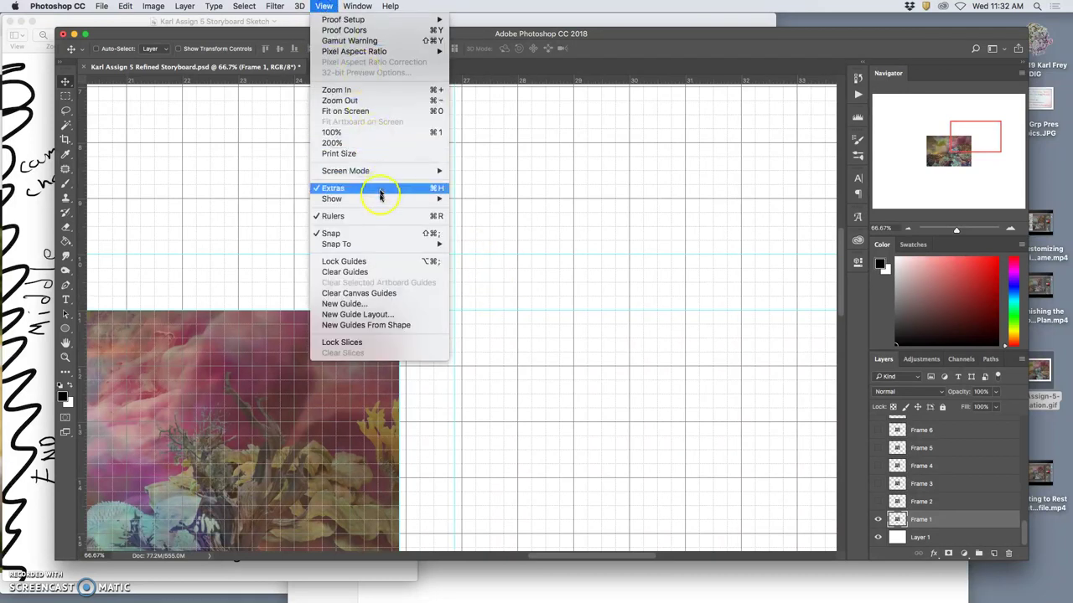
{"action": "mouse_move", "coordinate": [360, 201]}
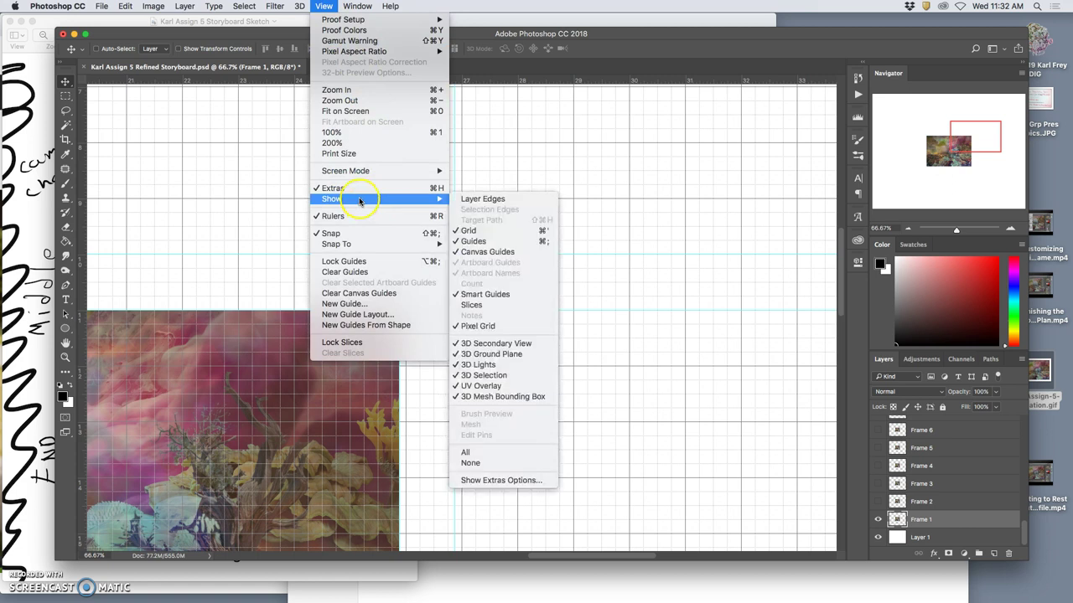
{"action": "left_click", "coordinate": [470, 230]}
{"action": "key", "text": "super+apostrophe"}
{"action": "key", "text": "super+apostrophe"}
{"action": "key", "text": "super+apostrophe"}
{"action": "key", "text": "super+apostrophe"}
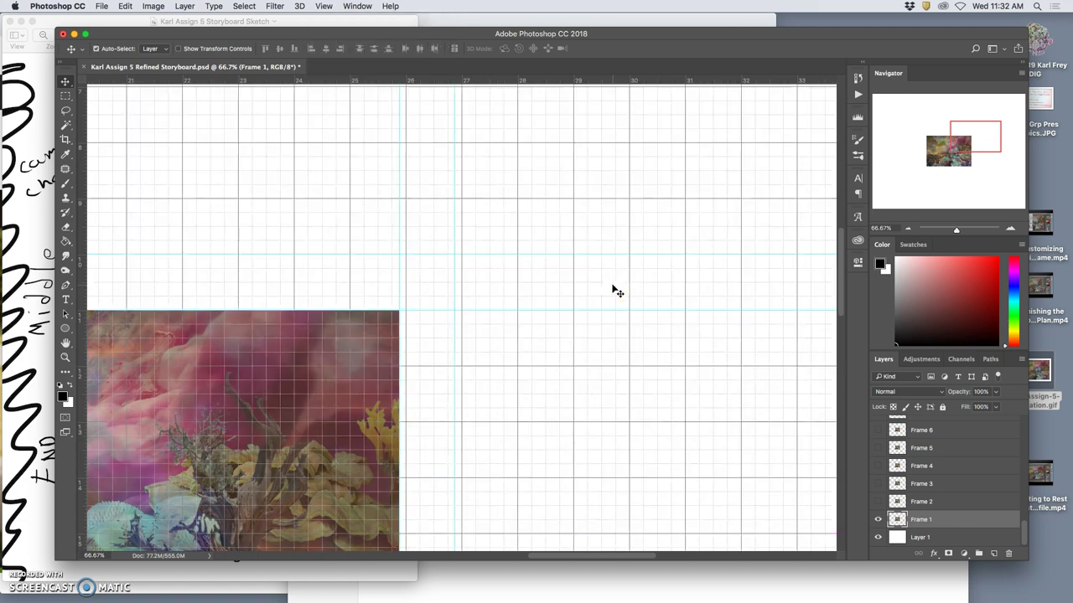
Step: Check the storyboard sketch in Preview, and move the Frame 1 image into the first cell of the top row, snapped to the guides
{"action": "key", "text": "super+minus"}
{"action": "key", "text": "super+minus"}
{"action": "key", "text": "super+minus"}
{"action": "key", "text": "super+minus"}
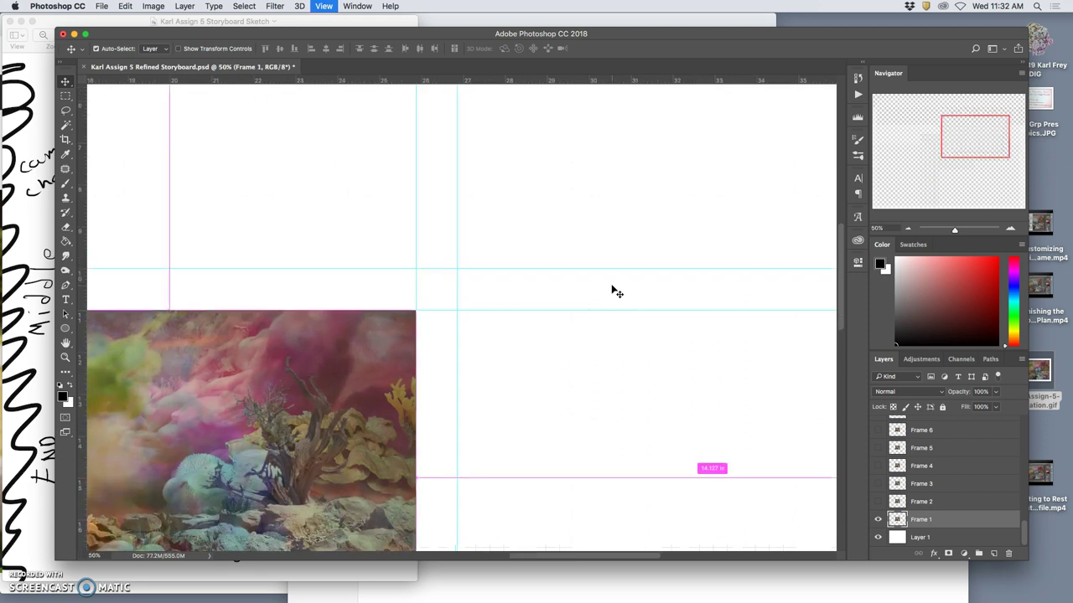
{"action": "left_click", "coordinate": [341, 174]}
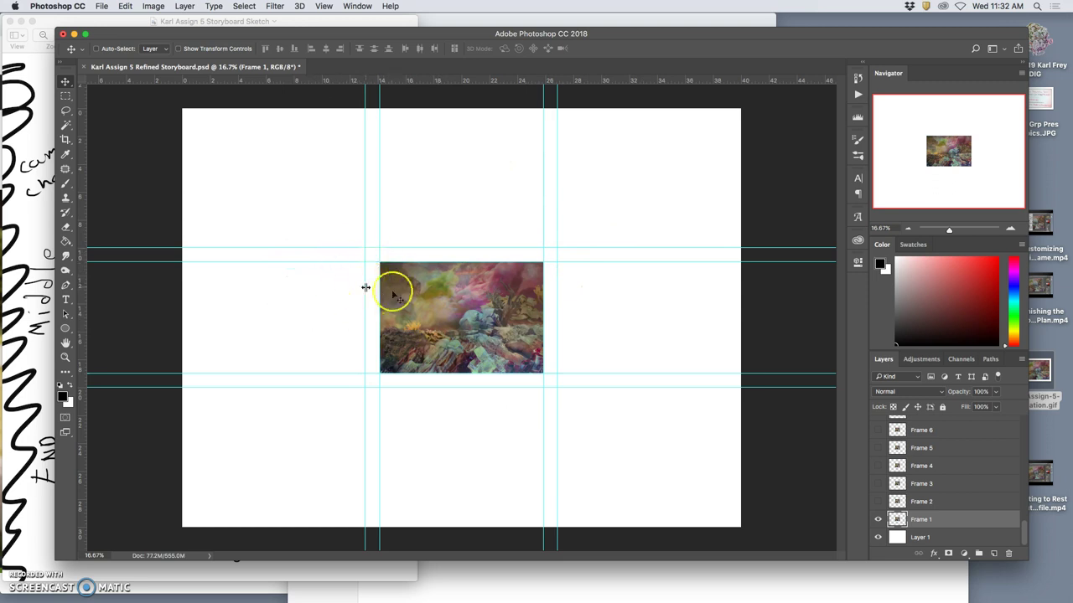
{"action": "left_click", "coordinate": [44, 155]}
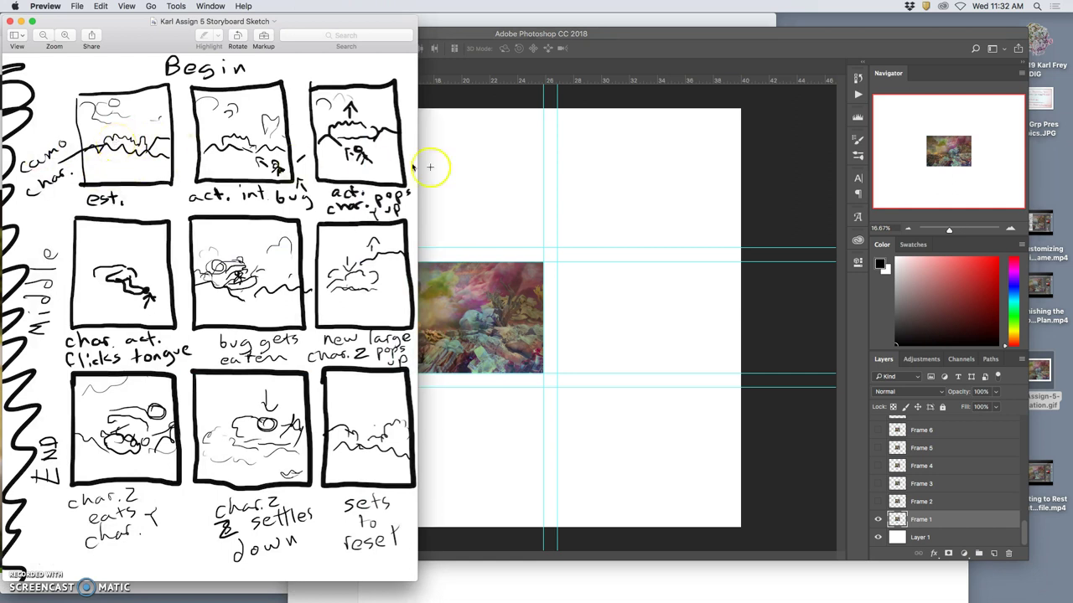
{"action": "left_click", "coordinate": [496, 161]}
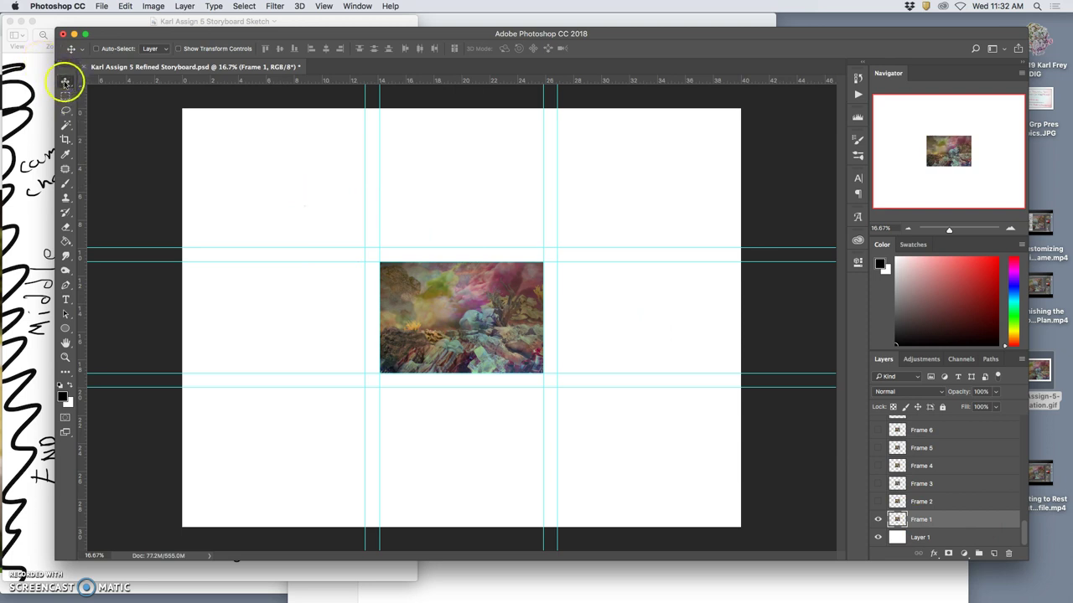
{"action": "left_click_drag", "start_coordinate": [443, 309], "coordinate": [277, 189]}
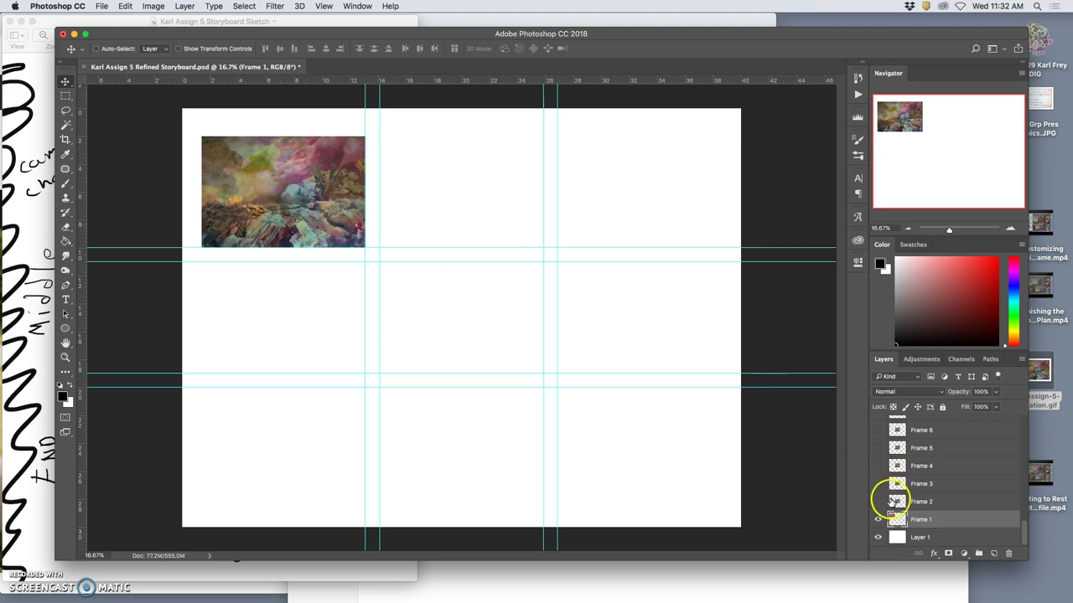
Step: Show Frames 2 to 4 after checking the sketch in Preview, and move the Frame 4 image into the middle cell of the top row
{"action": "left_click", "coordinate": [878, 502]}
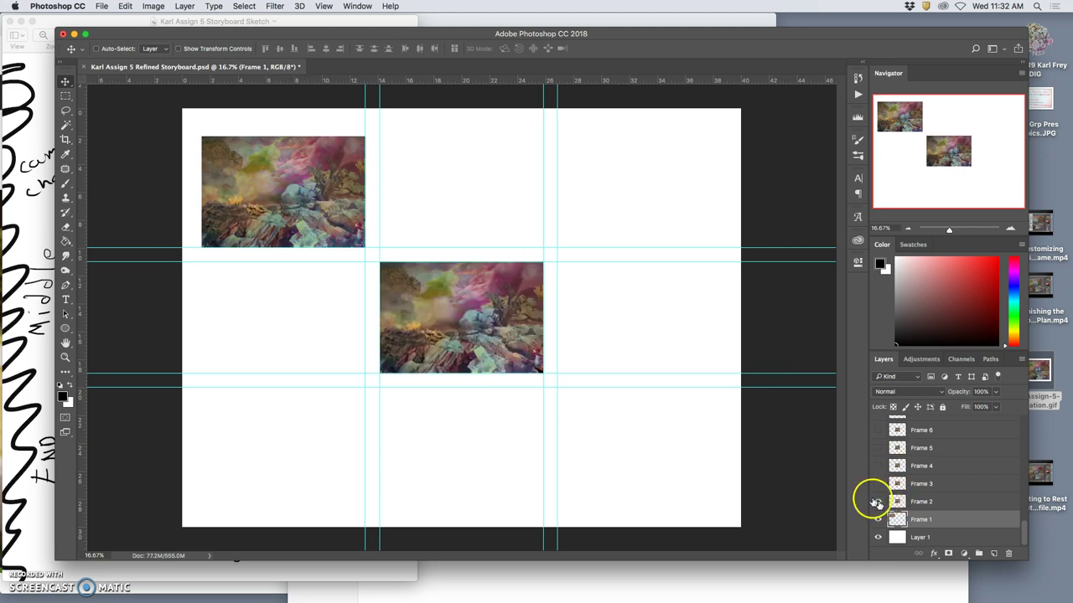
{"action": "left_click", "coordinate": [33, 233]}
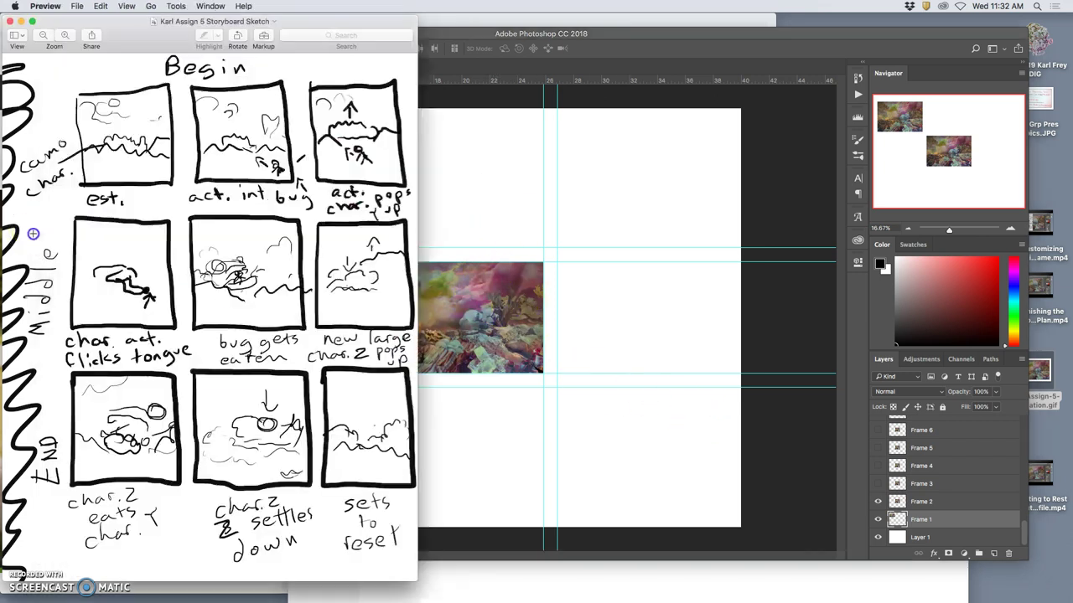
{"action": "left_click", "coordinate": [451, 338]}
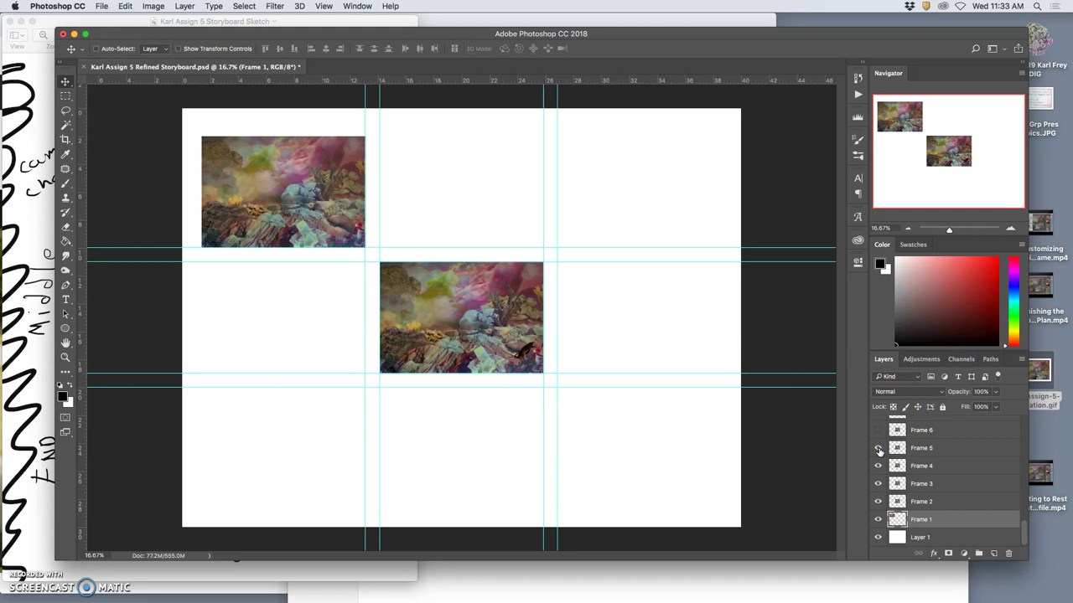
{"action": "left_click", "coordinate": [918, 469]}
{"action": "left_click_drag", "start_coordinate": [484, 337], "coordinate": [478, 206]}
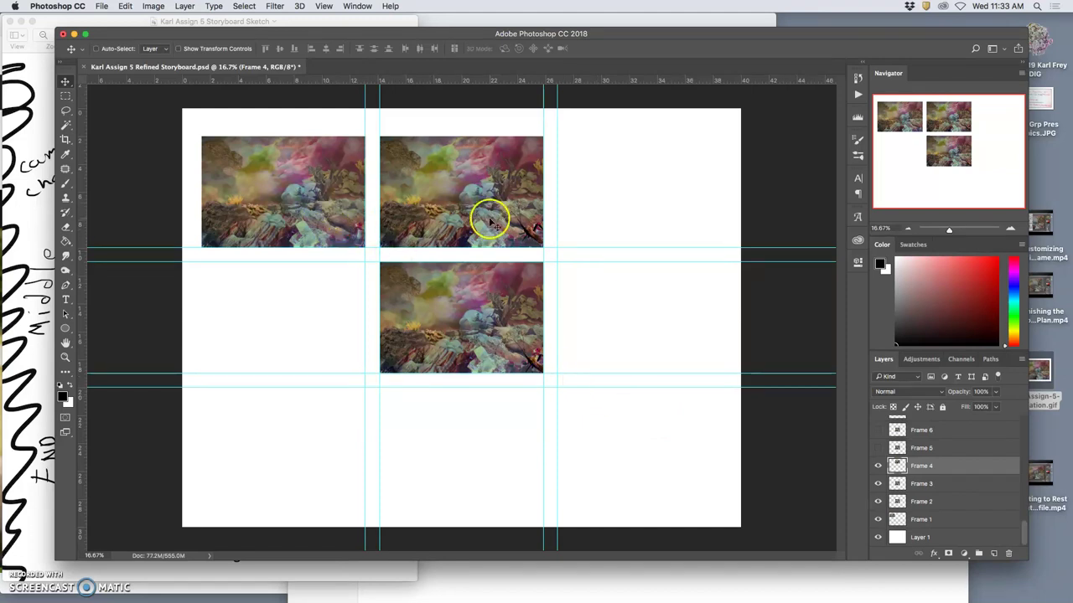
Step: Compare the frames up to Frame 13 with the third panel of the sketch in Preview by toggling their visibility
{"action": "left_click", "coordinate": [42, 274]}
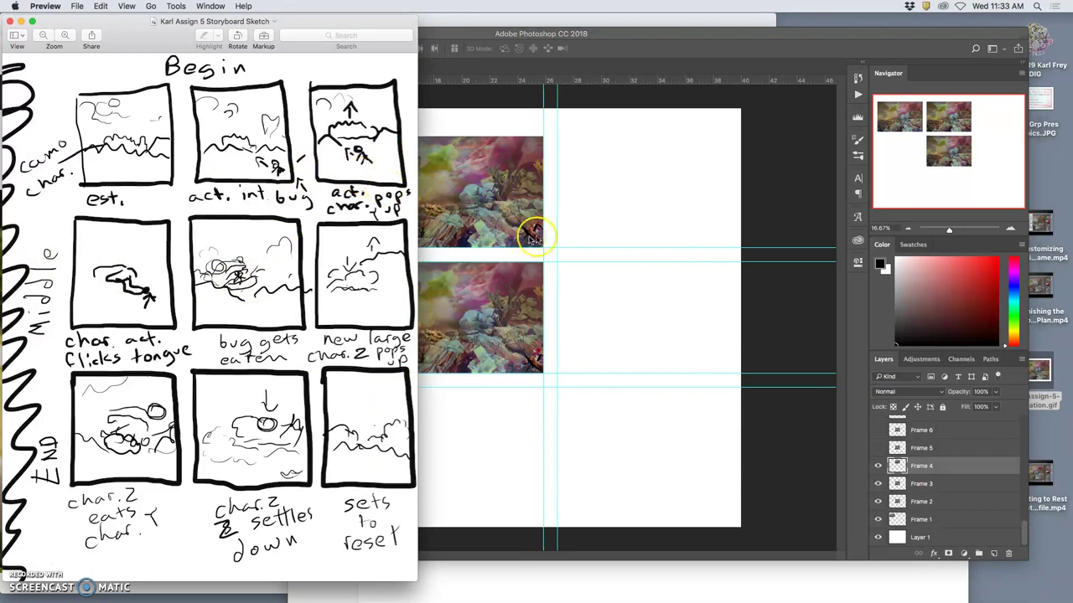
{"action": "left_click", "coordinate": [587, 232]}
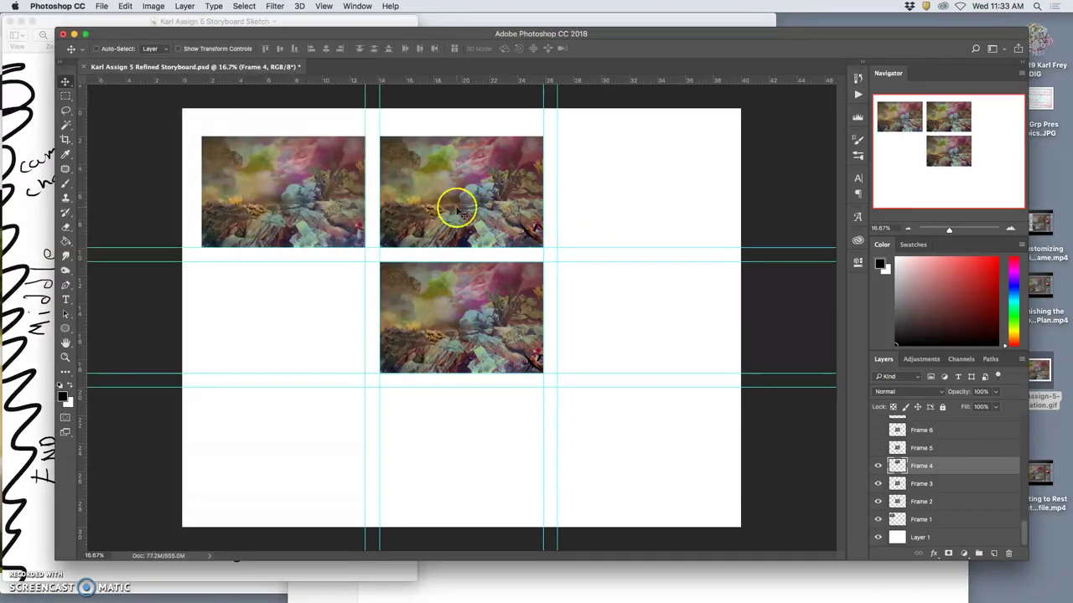
{"action": "scroll", "coordinate": [914, 477], "scroll_direction": "up", "scroll_amount": 2}
{"action": "scroll", "coordinate": [900, 468], "scroll_direction": "up", "scroll_amount": 2}
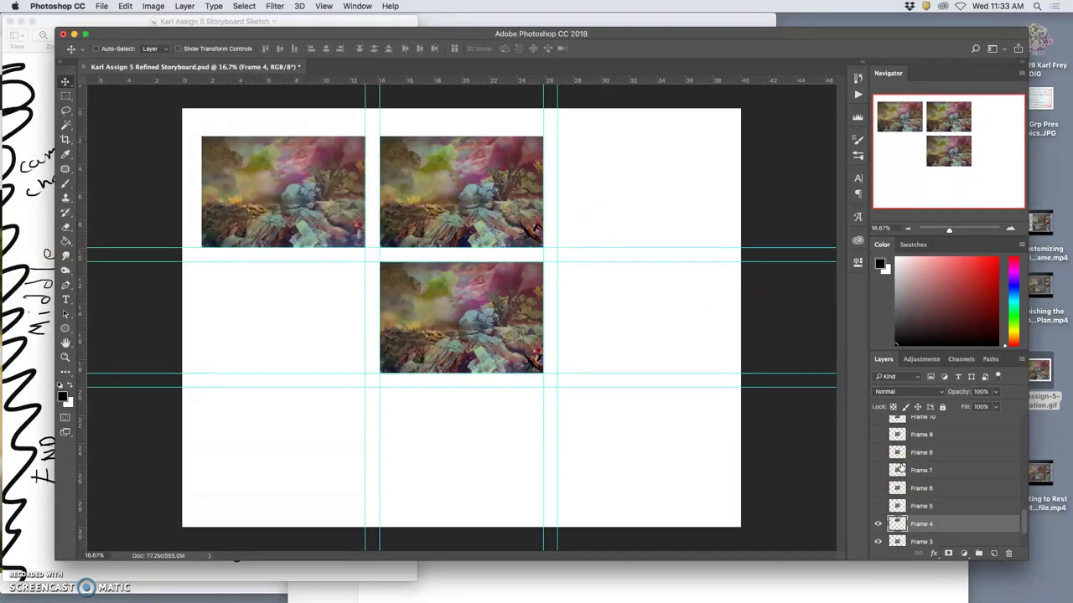
{"action": "scroll", "coordinate": [886, 436], "scroll_direction": "up", "scroll_amount": 2}
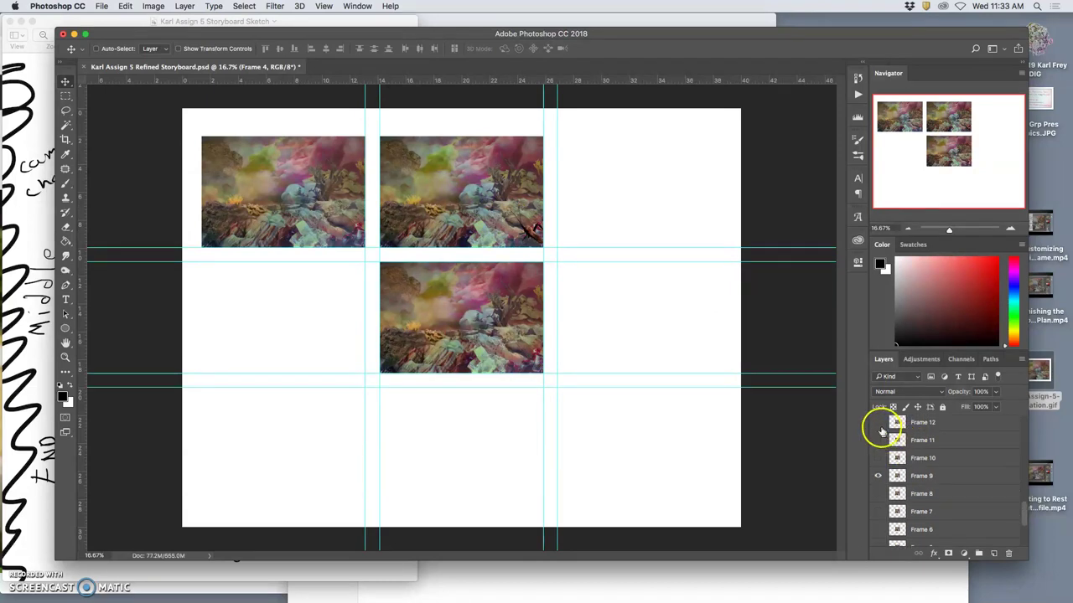
{"action": "left_click", "coordinate": [878, 422]}
{"action": "scroll", "coordinate": [917, 461], "scroll_direction": "up", "scroll_amount": 1}
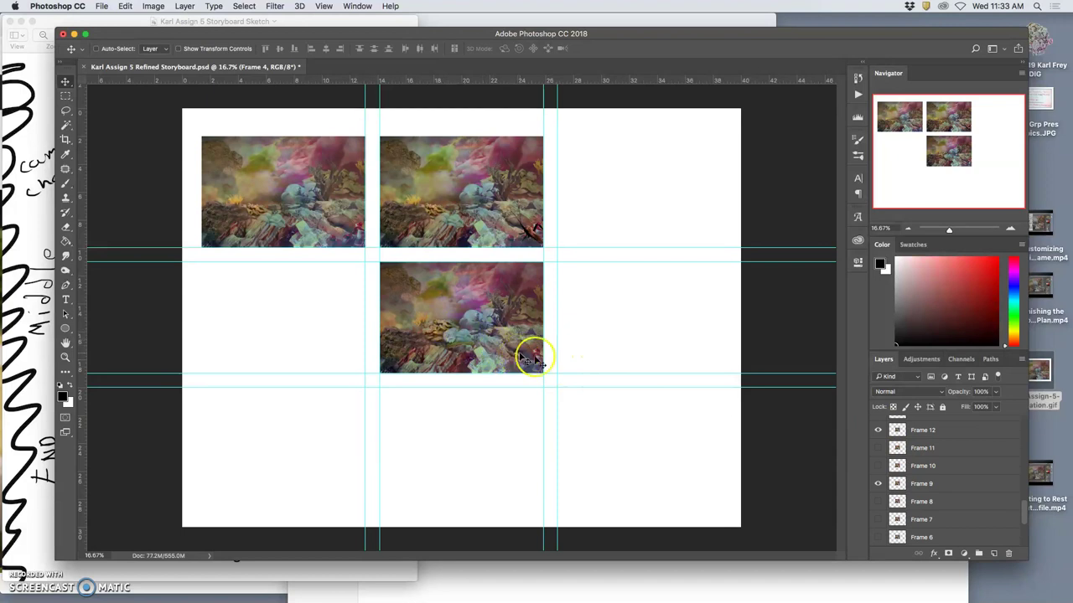
{"action": "scroll", "coordinate": [929, 457], "scroll_direction": "up", "scroll_amount": 1}
{"action": "left_click", "coordinate": [879, 435]}
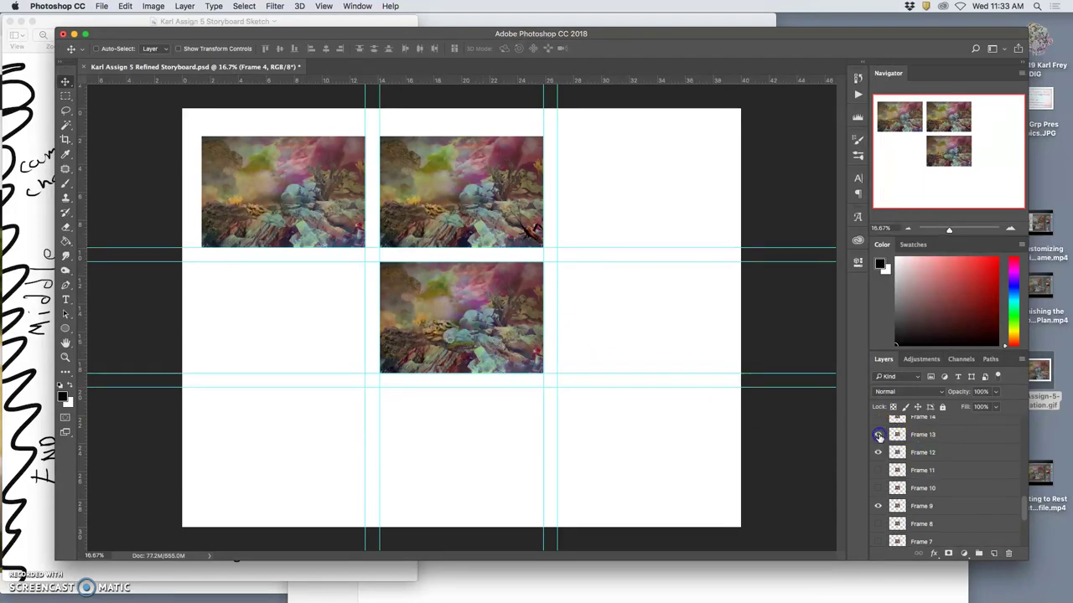
{"action": "left_click", "coordinate": [878, 435]}
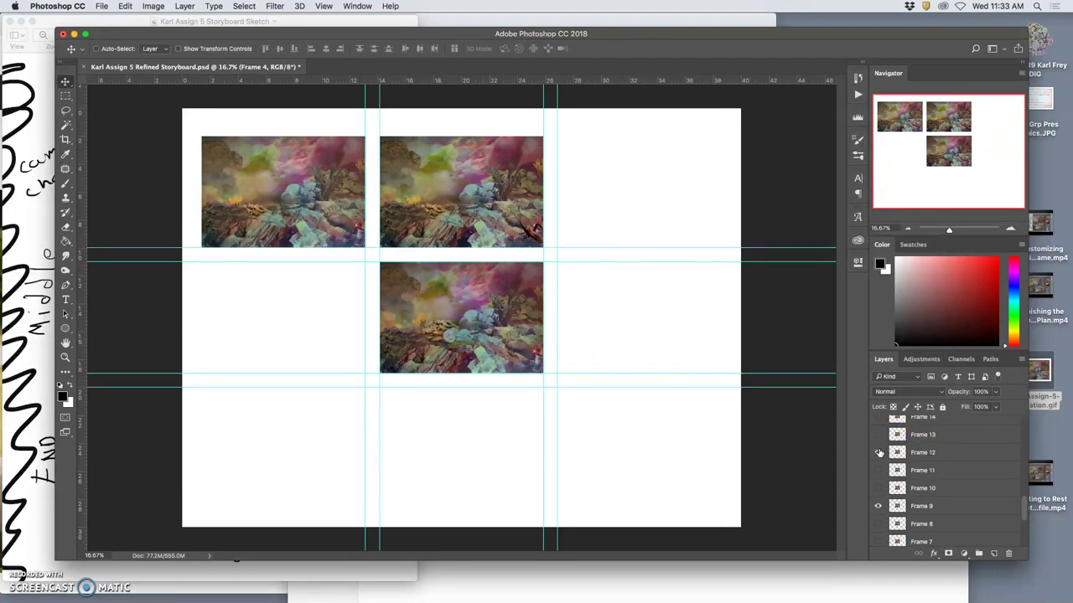
{"action": "left_click", "coordinate": [878, 453]}
{"action": "left_click", "coordinate": [879, 470]}
{"action": "left_click", "coordinate": [879, 471]}
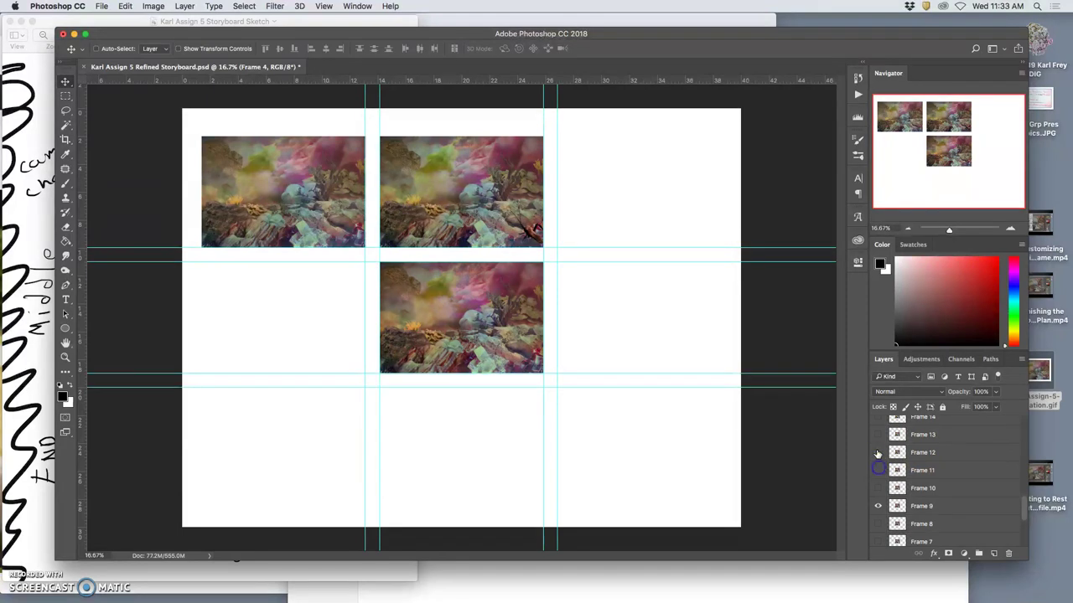
Step: Show Frame 12 and move its image into the last cell of the top row, snapped to the guides
{"action": "left_click", "coordinate": [878, 452]}
{"action": "left_click", "coordinate": [922, 449]}
{"action": "left_click_drag", "start_coordinate": [495, 345], "coordinate": [673, 219]}
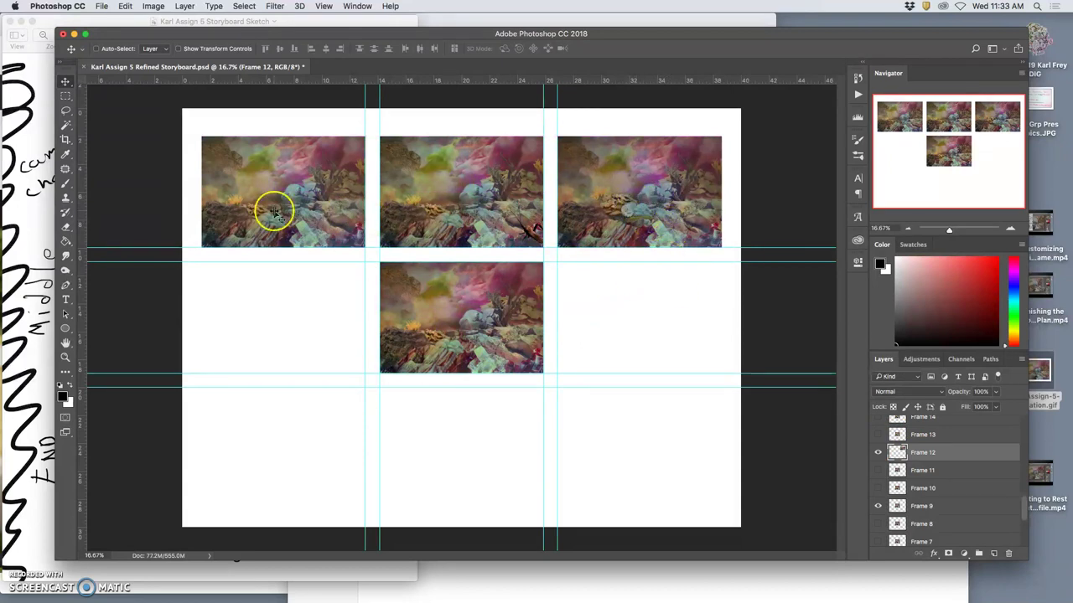
Step: Check the sketch's middle row in Preview, show Frame 13, and move its image into the first cell of the middle row
{"action": "left_click", "coordinate": [31, 204]}
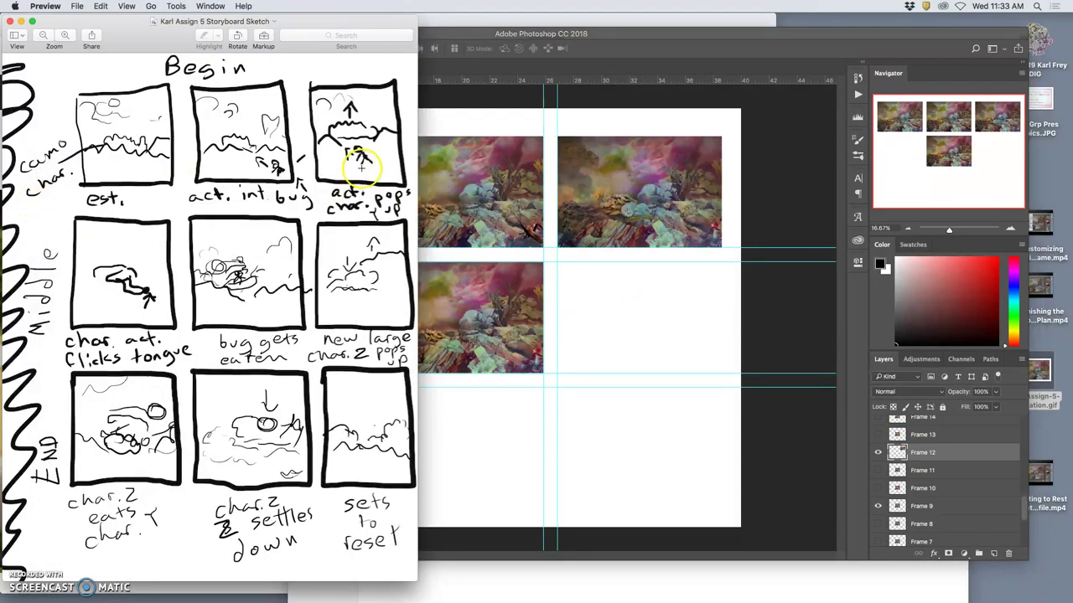
{"action": "left_click", "coordinate": [603, 300]}
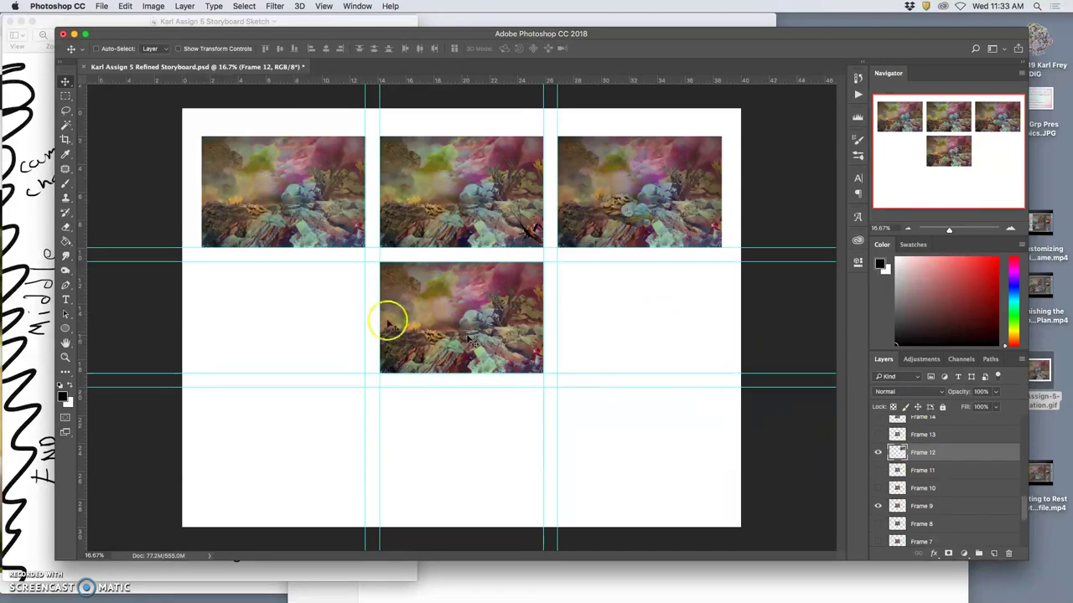
{"action": "left_click", "coordinate": [878, 435]}
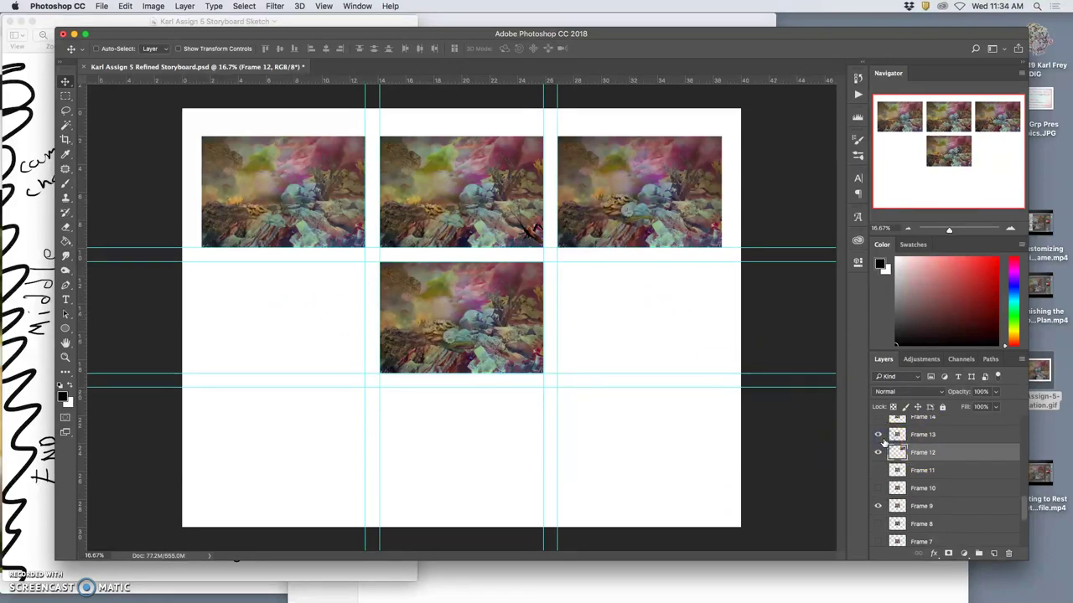
{"action": "mouse_move", "coordinate": [890, 441]}
{"action": "left_mouse_down"}
{"action": "mouse_move", "coordinate": [906, 438]}
{"action": "mouse_move", "coordinate": [897, 443]}
{"action": "left_mouse_up"}
{"action": "left_click", "coordinate": [878, 425]}
{"action": "left_click", "coordinate": [879, 426]}
{"action": "scroll", "coordinate": [899, 419], "scroll_direction": "up", "scroll_amount": 2}
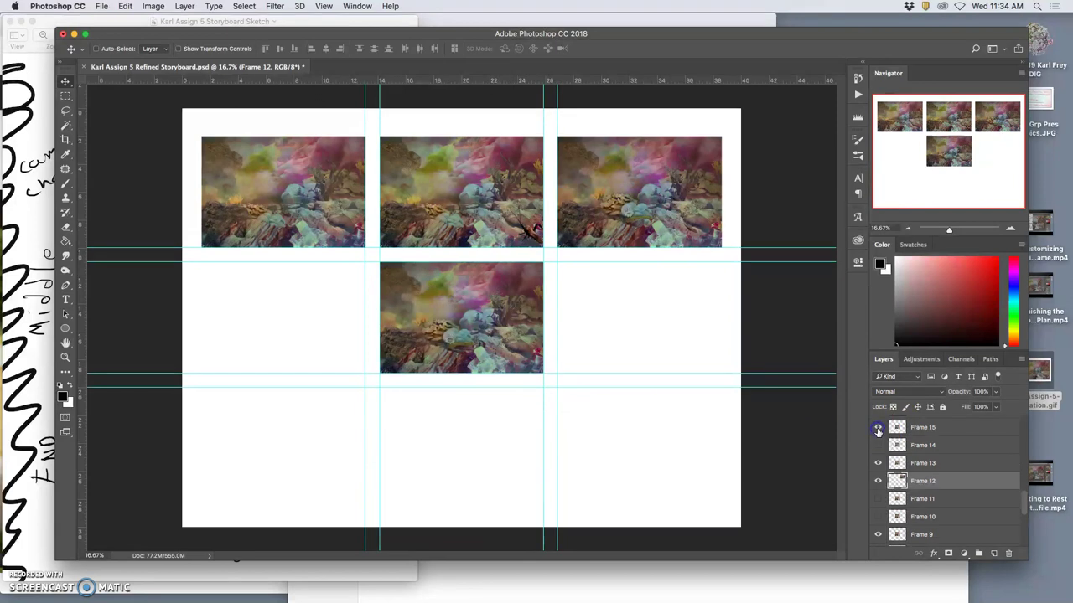
{"action": "left_click", "coordinate": [926, 463]}
{"action": "left_click_drag", "start_coordinate": [449, 327], "coordinate": [293, 329]}
{"action": "left_click_drag", "start_coordinate": [296, 328], "coordinate": [297, 328]}
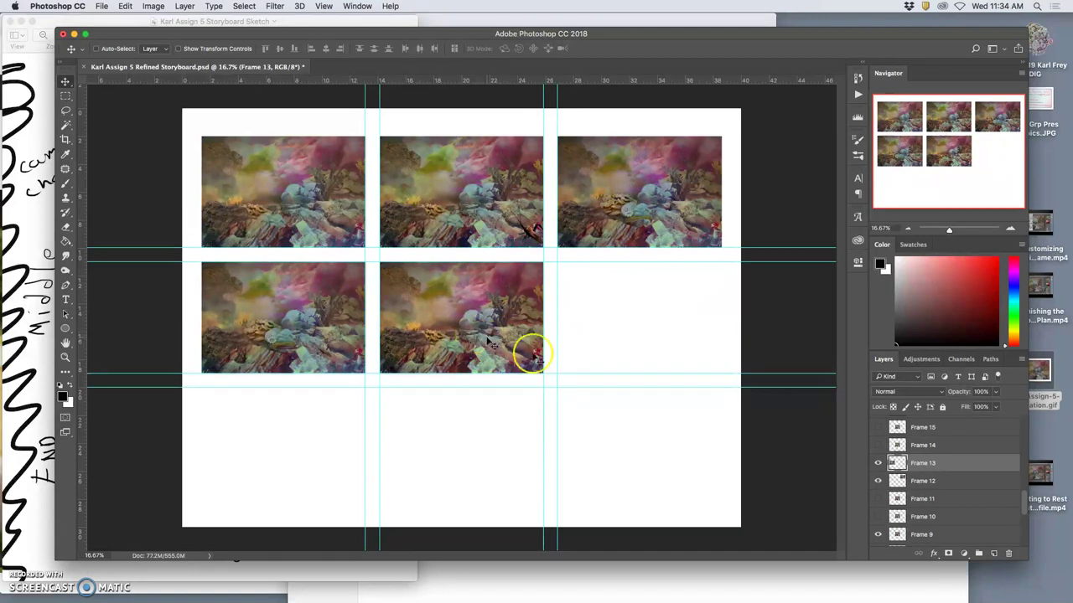
Step: Compare Frames 14 to 17 with the middle panel of the sketch in Preview, leaving only Frame 14 shown in the centre cell
{"action": "left_click", "coordinate": [878, 445]}
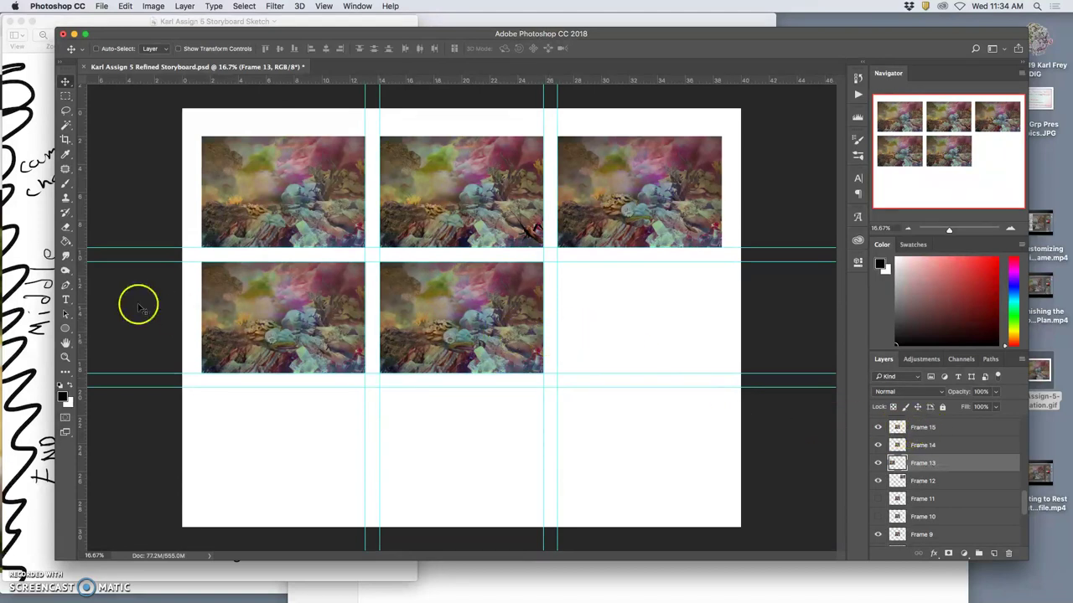
{"action": "left_click", "coordinate": [39, 282]}
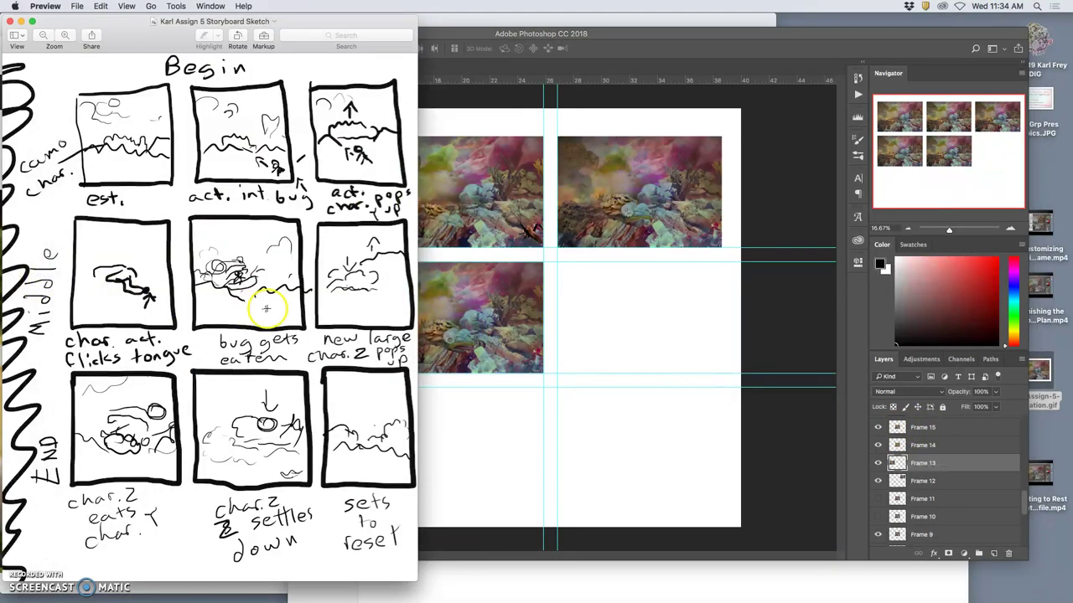
{"action": "left_click", "coordinate": [582, 342]}
{"action": "scroll", "coordinate": [926, 459], "scroll_direction": "up", "scroll_amount": 5}
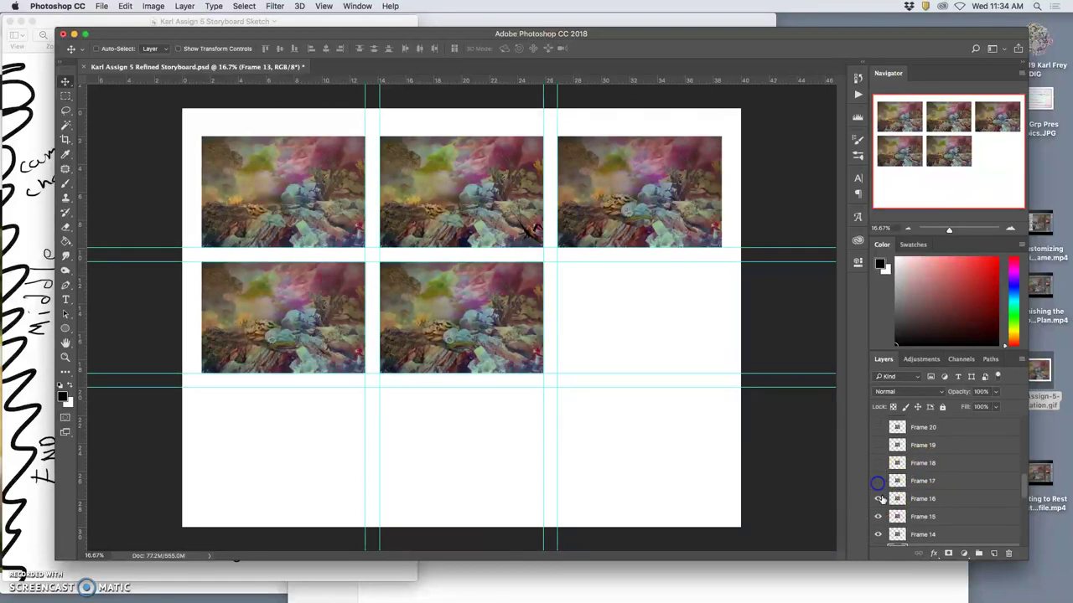
{"action": "left_click", "coordinate": [879, 518]}
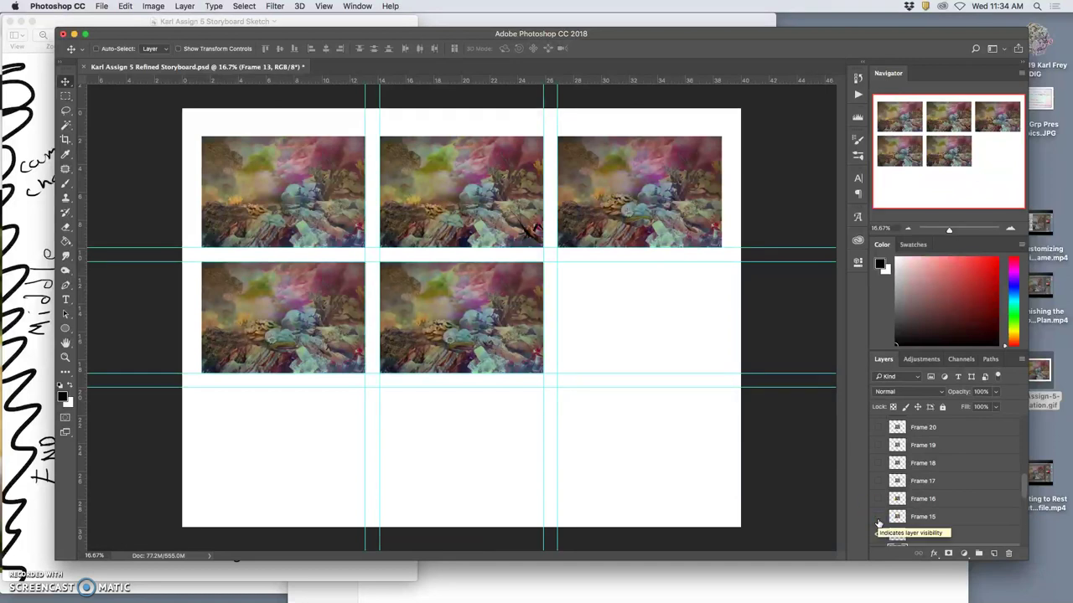
{"action": "left_click", "coordinate": [878, 518]}
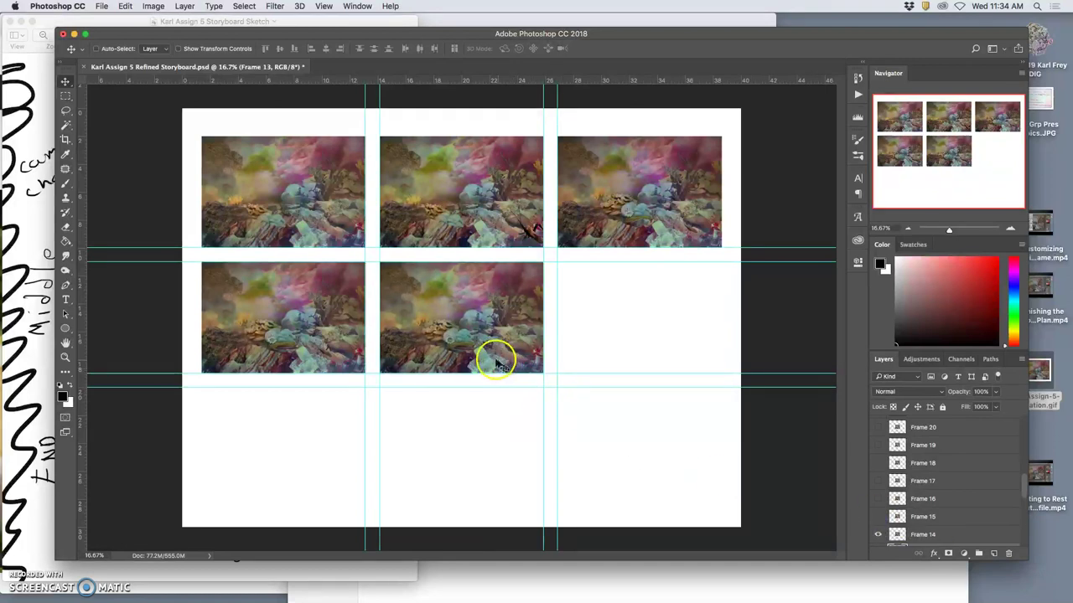
{"action": "left_click", "coordinate": [878, 516]}
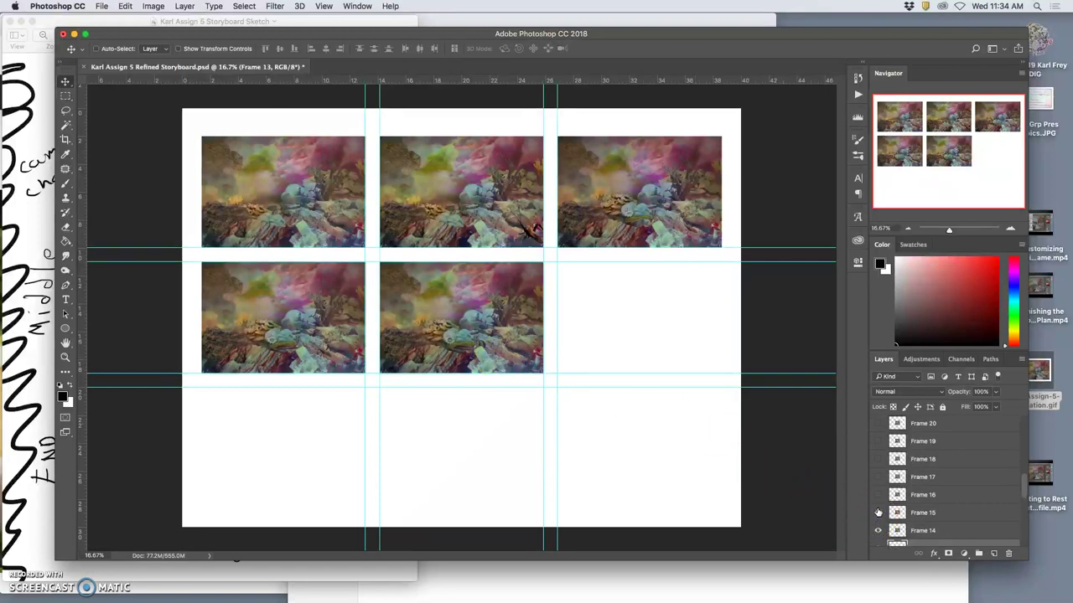
{"action": "scroll", "coordinate": [929, 503], "scroll_direction": "down", "scroll_amount": 2}
Step: Select the Frame 14 layer and mark it with a red colour label, keeping it visible
{"action": "left_click", "coordinate": [932, 494]}
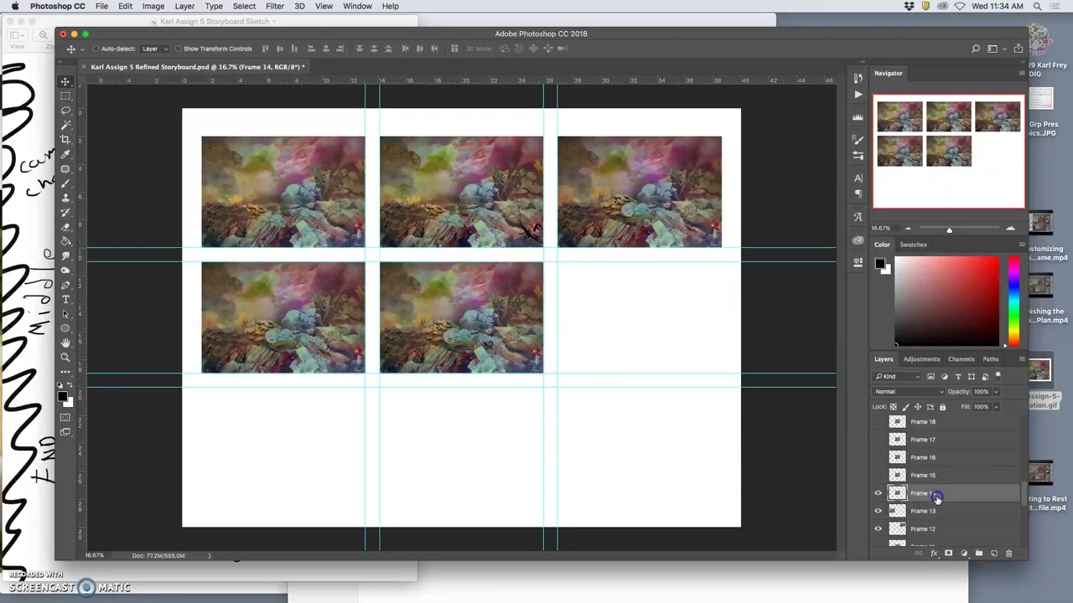
{"action": "right_click", "coordinate": [878, 492]}
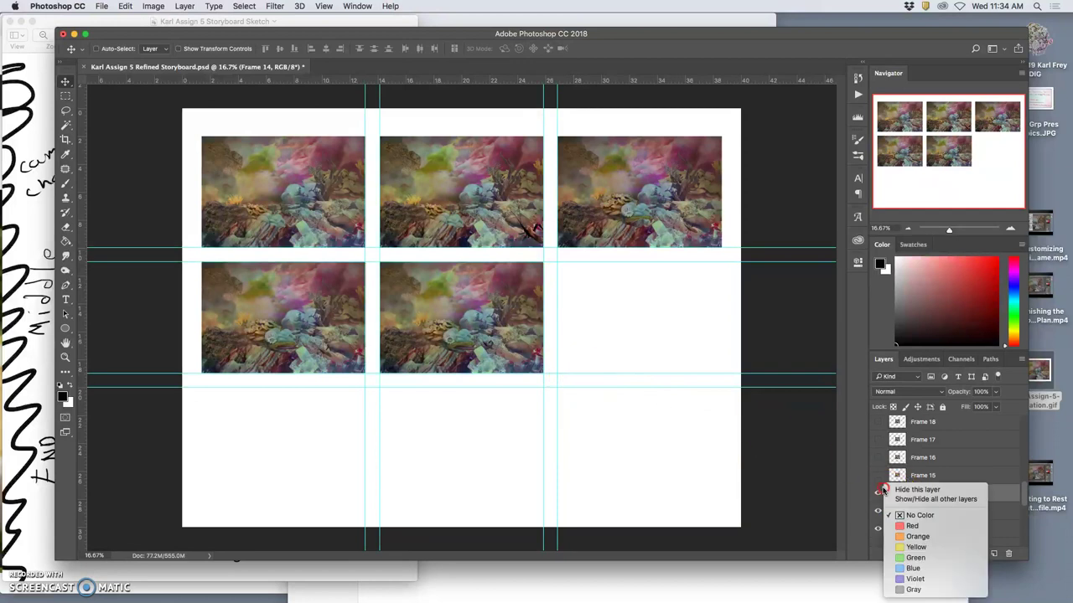
{"action": "left_click", "coordinate": [909, 584]}
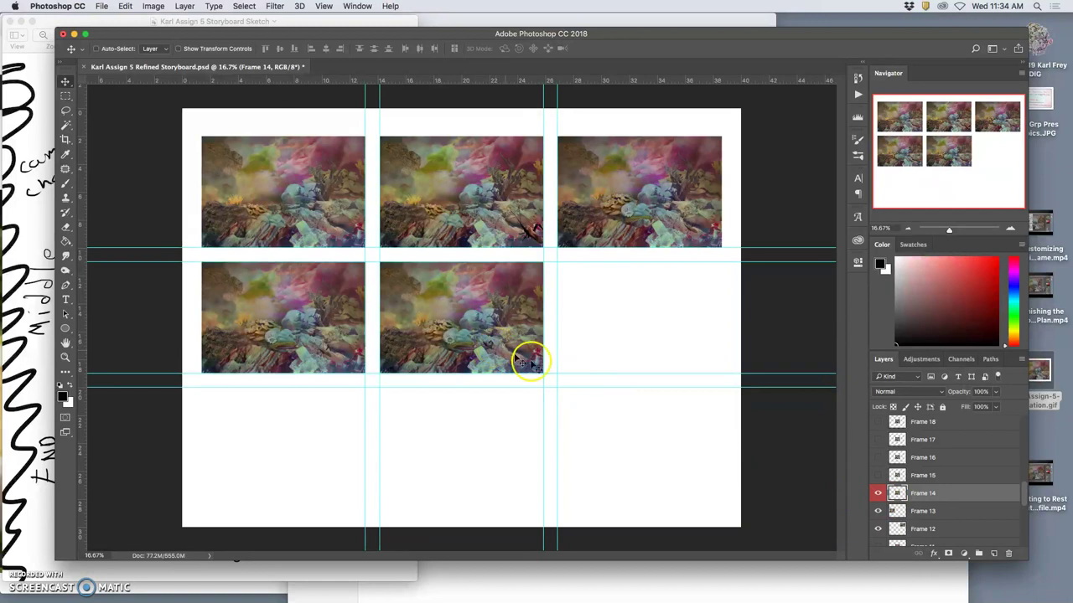
{"action": "left_click", "coordinate": [878, 492]}
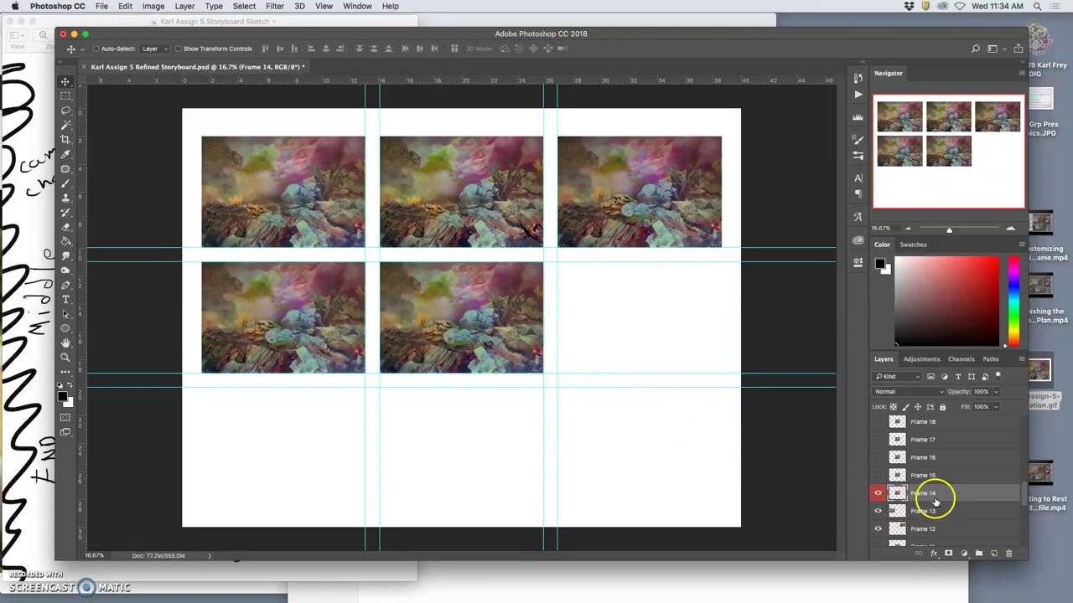
{"action": "scroll", "coordinate": [925, 495], "scroll_direction": "up", "scroll_amount": 2}
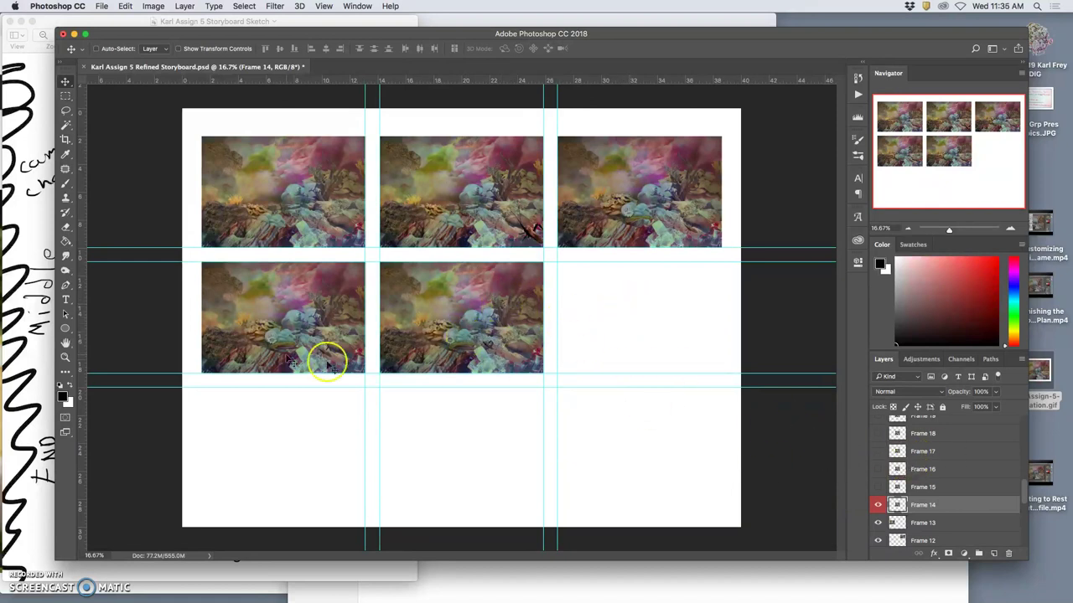
Step: Check the last middle-row panel of the sketch in Preview and compare Frames 17 to 19, leaving Frame 19 shown
{"action": "left_click", "coordinate": [29, 257]}
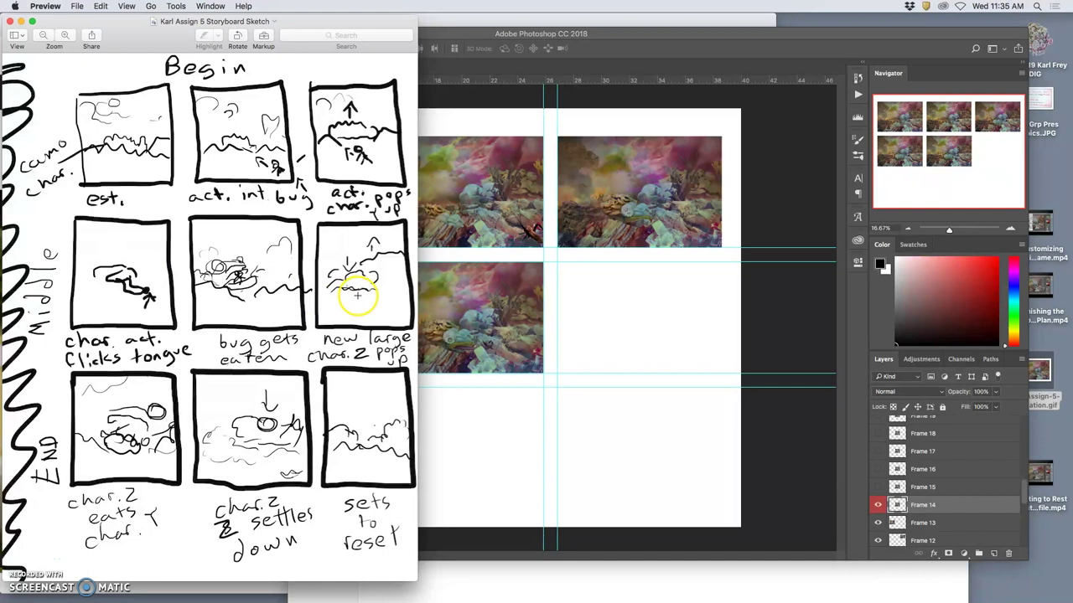
{"action": "left_click", "coordinate": [670, 342]}
{"action": "left_click", "coordinate": [878, 502]}
{"action": "left_click", "coordinate": [878, 451]}
{"action": "left_click", "coordinate": [878, 435]}
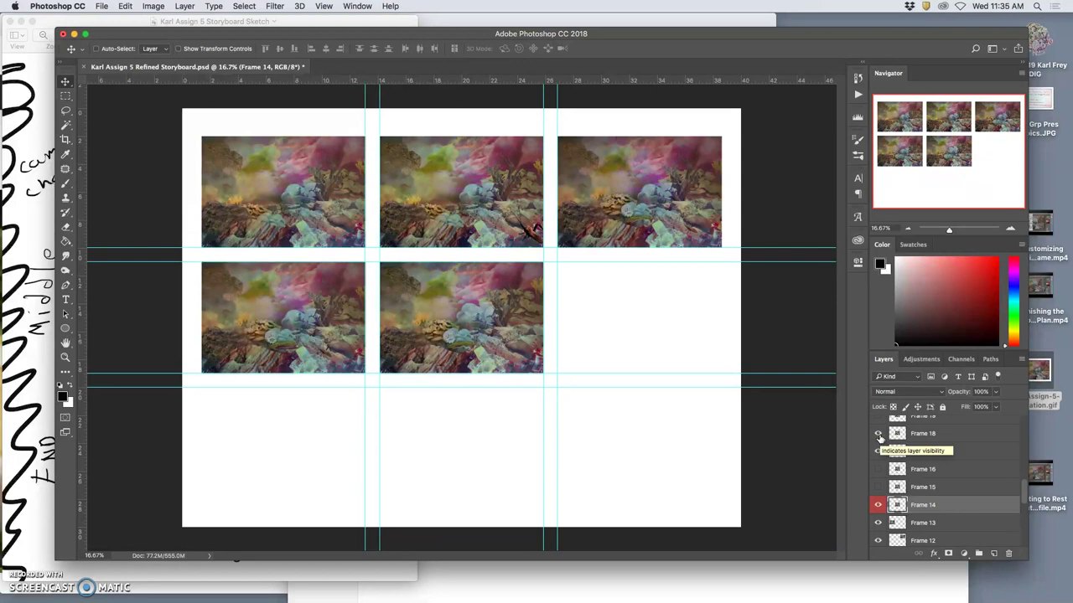
{"action": "left_click", "coordinate": [878, 434]}
{"action": "left_click", "coordinate": [879, 451]}
{"action": "left_click", "coordinate": [878, 435]}
{"action": "scroll", "coordinate": [878, 438], "scroll_direction": "up", "scroll_amount": 1}
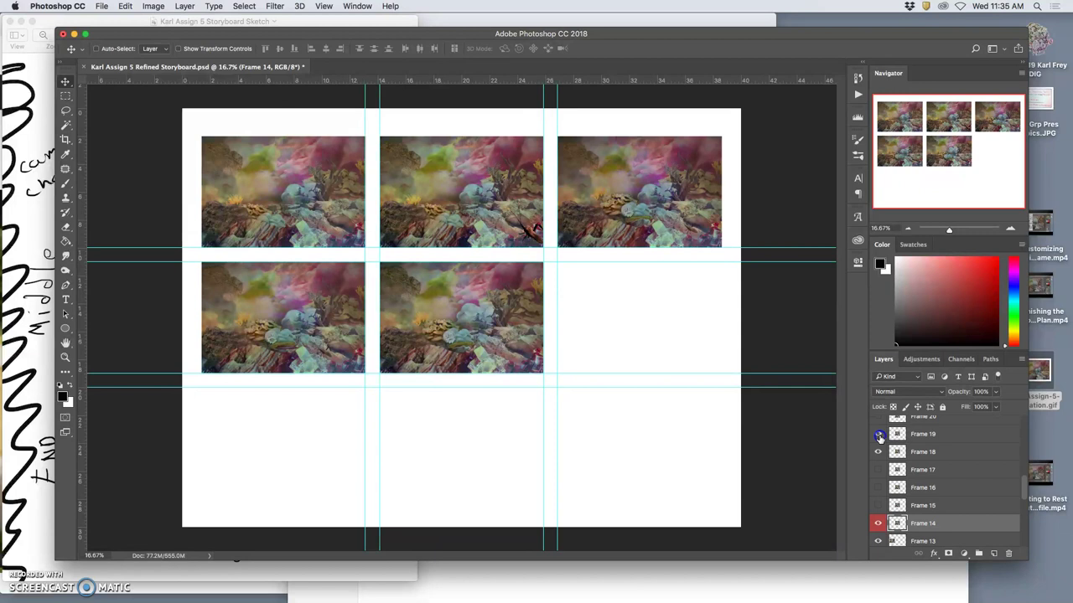
{"action": "left_click", "coordinate": [879, 435]}
{"action": "left_click", "coordinate": [878, 435]}
{"action": "left_click", "coordinate": [879, 435]}
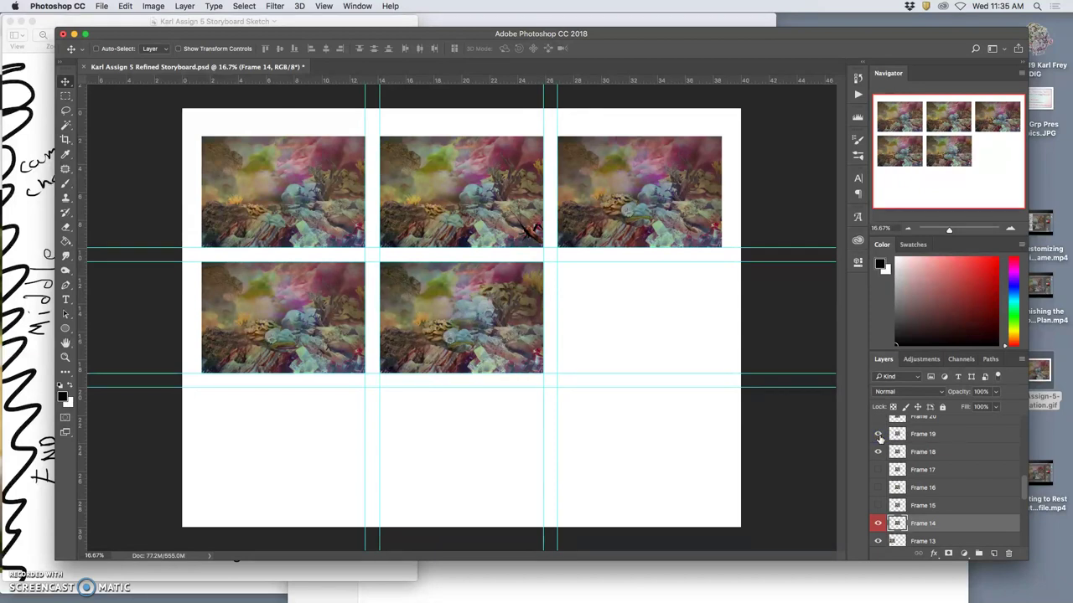
Step: Move the Frame 19 image into the last cell of the middle row, and hide Frame 18
{"action": "left_click", "coordinate": [922, 435]}
{"action": "left_click_drag", "start_coordinate": [503, 335], "coordinate": [685, 335]}
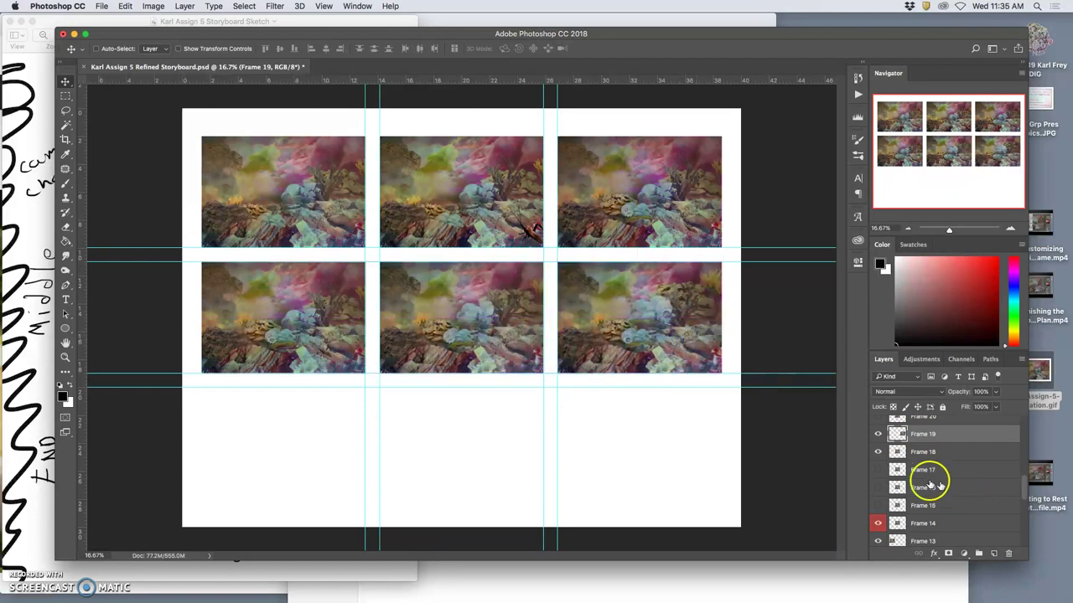
{"action": "left_click", "coordinate": [878, 454]}
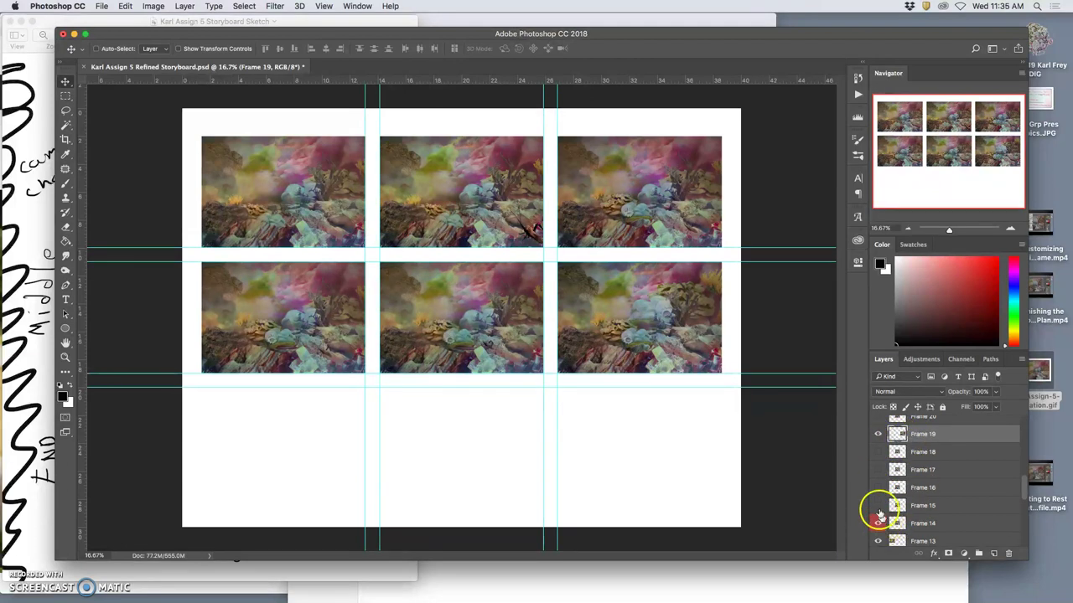
Step: Compare Frames 22 to 26 with the first panel of the sketch's bottom row in Preview by toggling their visibility
{"action": "scroll", "coordinate": [897, 486], "scroll_direction": "up", "scroll_amount": 1}
{"action": "scroll", "coordinate": [897, 486], "scroll_direction": "up", "scroll_amount": 5}
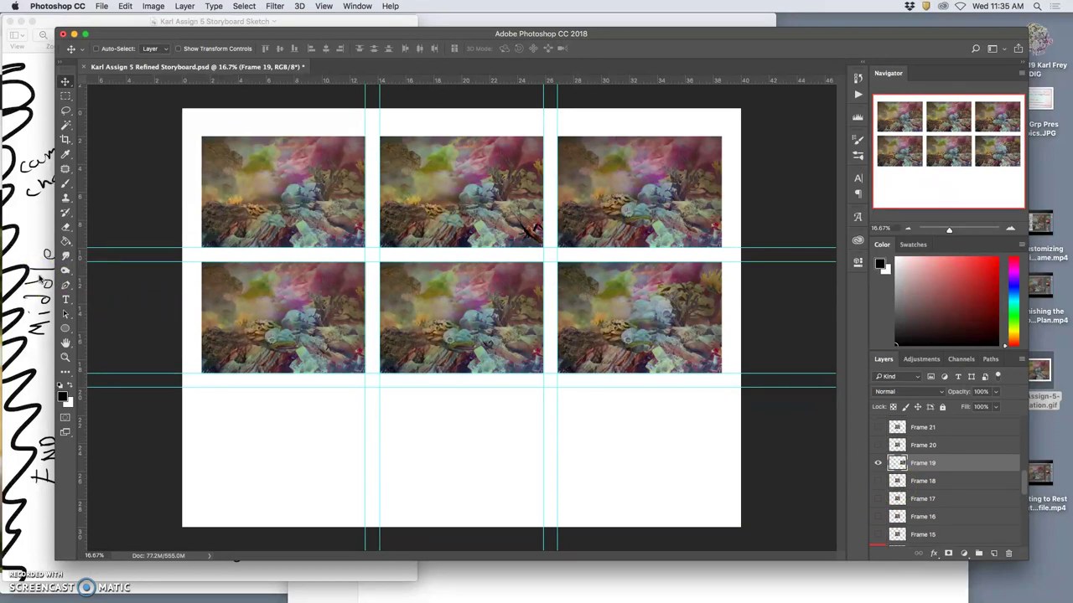
{"action": "left_click", "coordinate": [39, 279]}
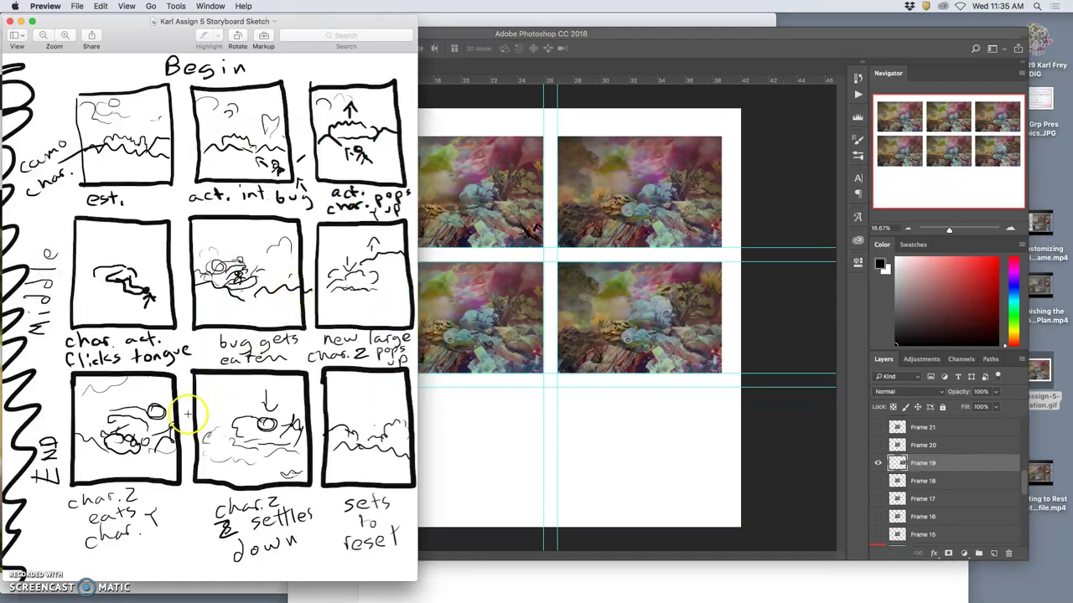
{"action": "left_click", "coordinate": [600, 453]}
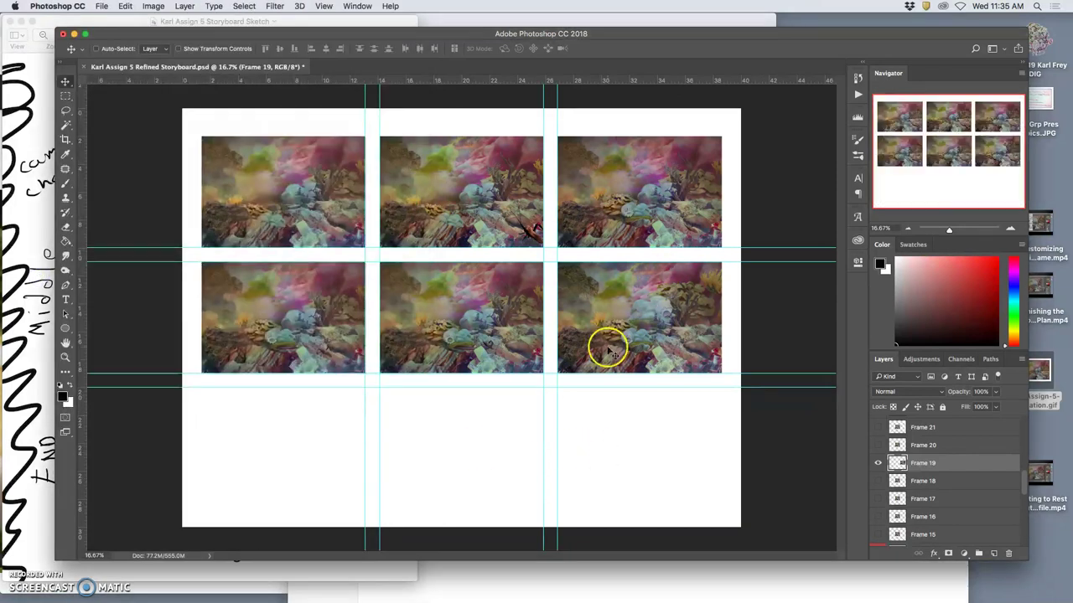
{"action": "scroll", "coordinate": [945, 486], "scroll_direction": "up", "scroll_amount": 2}
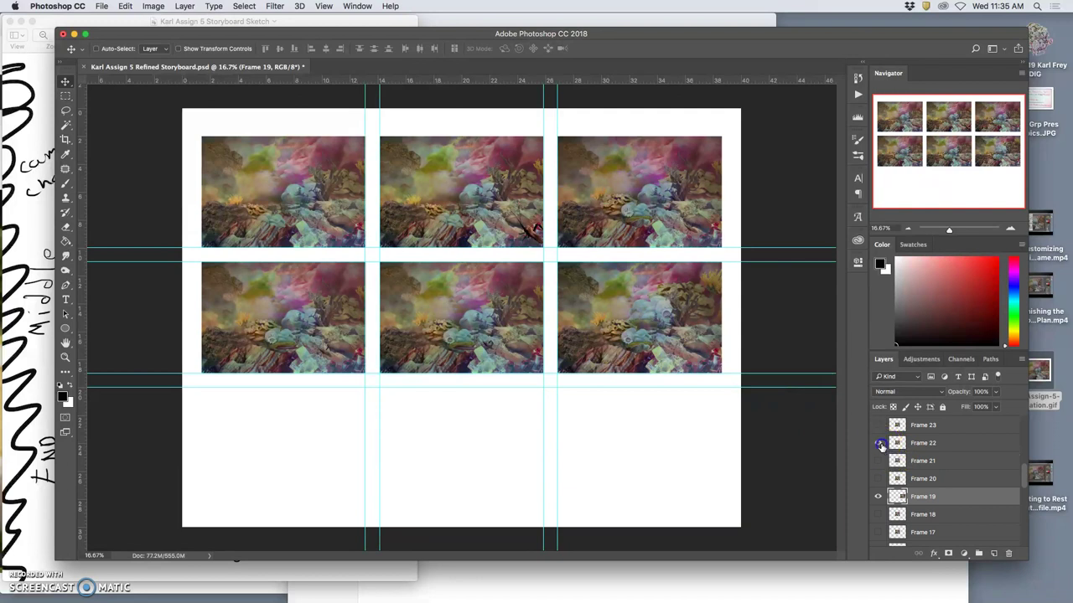
{"action": "left_click", "coordinate": [879, 444]}
{"action": "left_click", "coordinate": [881, 445]}
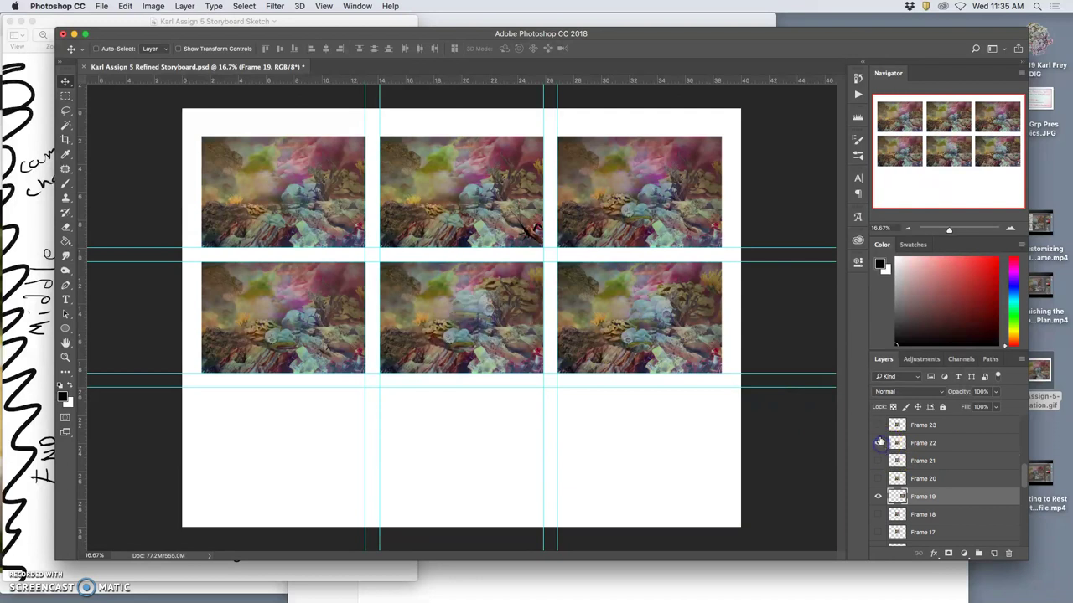
{"action": "scroll", "coordinate": [880, 437], "scroll_direction": "up", "scroll_amount": 3}
{"action": "left_click", "coordinate": [879, 435]}
{"action": "left_click", "coordinate": [878, 454]}
{"action": "left_click", "coordinate": [878, 450]}
{"action": "left_click", "coordinate": [878, 468]}
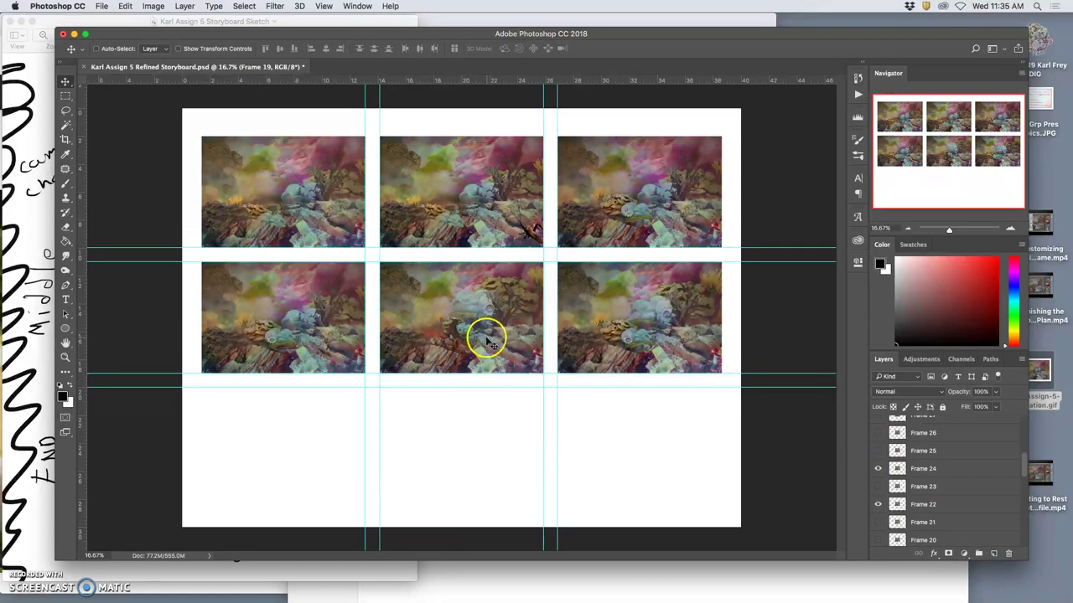
Step: Hide Frames 22 and 24, show Frame 23, and move its image into the first cell of the bottom row
{"action": "left_click", "coordinate": [878, 505]}
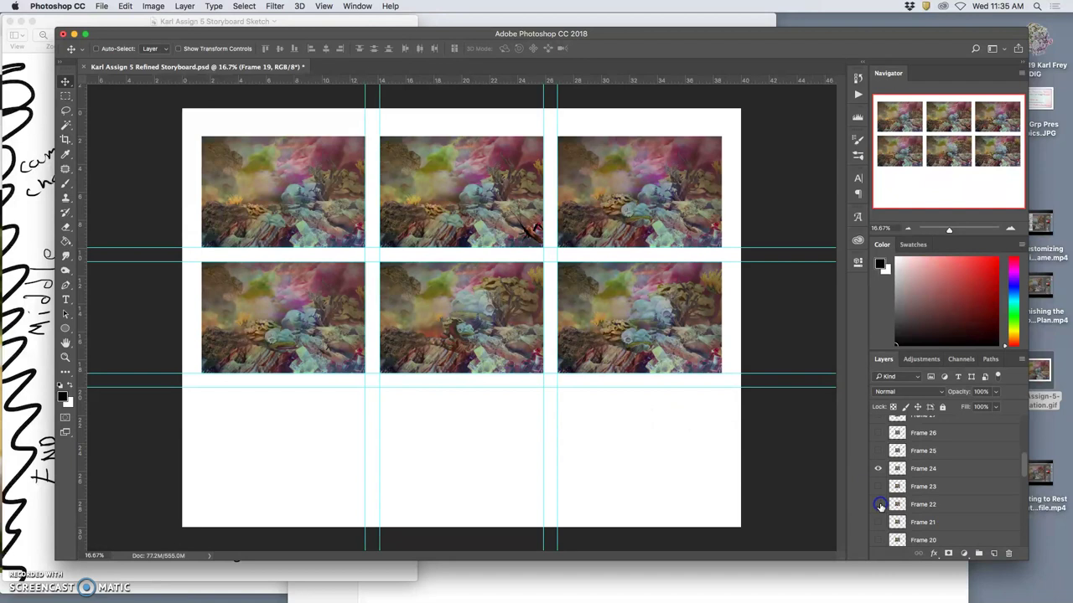
{"action": "left_click", "coordinate": [878, 488]}
{"action": "left_click", "coordinate": [878, 470]}
{"action": "left_click", "coordinate": [878, 488]}
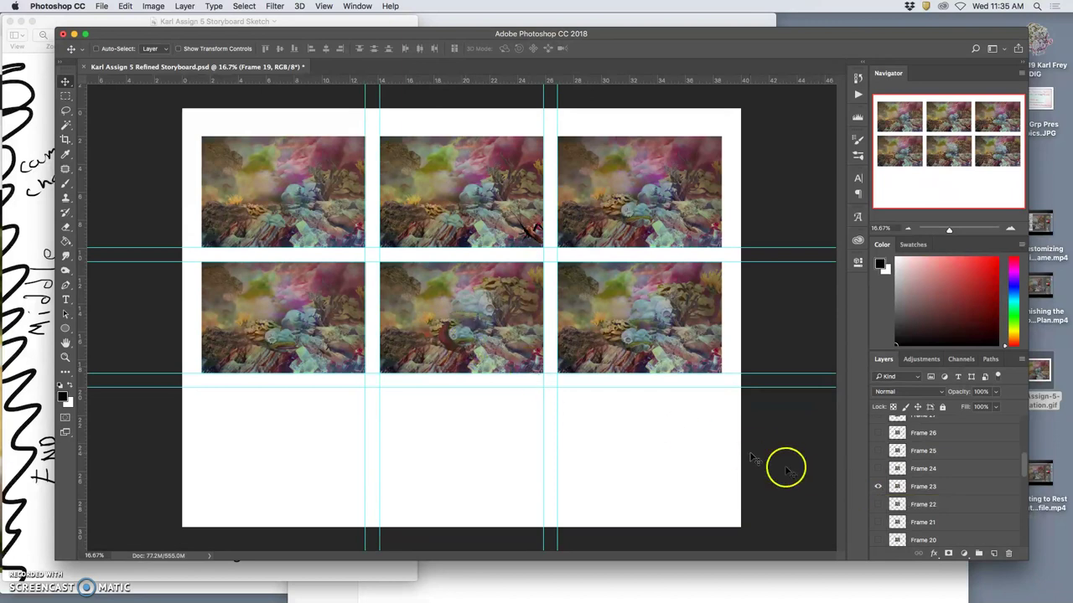
{"action": "left_click", "coordinate": [918, 486]}
{"action": "left_click_drag", "start_coordinate": [470, 342], "coordinate": [286, 461]}
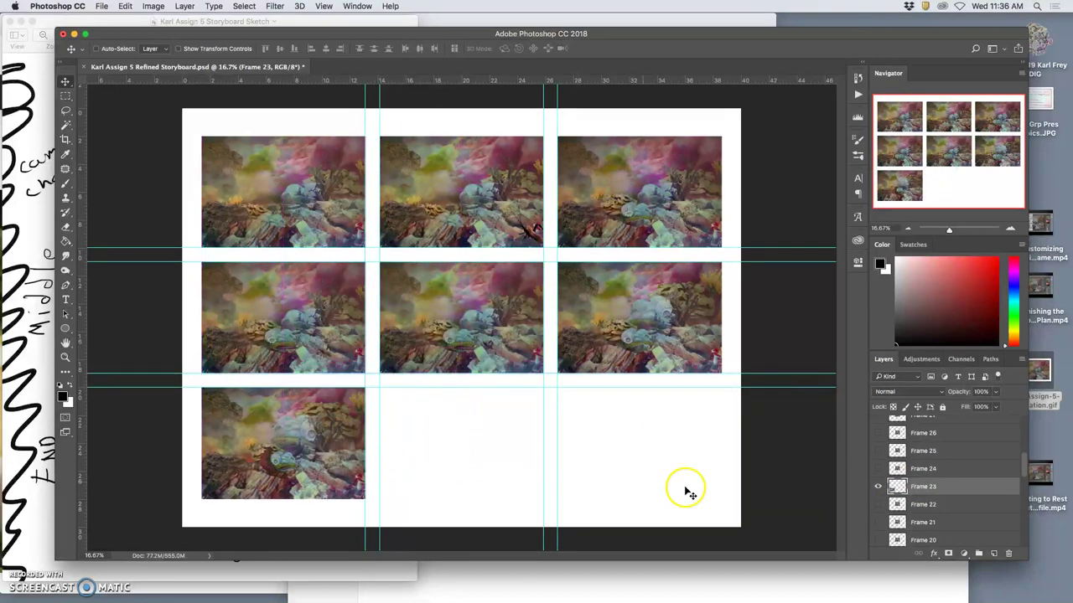
Step: Find the red-labelled Frame 14 layer and toggle its visibility to check the image in the centre cell
{"action": "scroll", "coordinate": [958, 511], "scroll_direction": "down", "scroll_amount": 7}
{"action": "scroll", "coordinate": [958, 512], "scroll_direction": "up", "scroll_amount": 5}
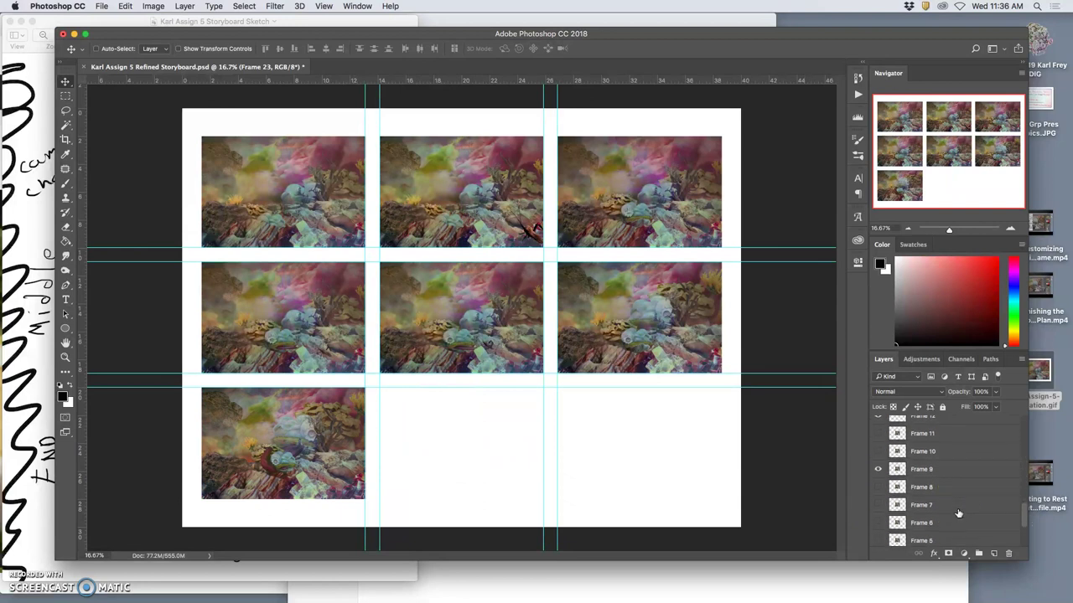
{"action": "scroll", "coordinate": [958, 513], "scroll_direction": "up", "scroll_amount": 2}
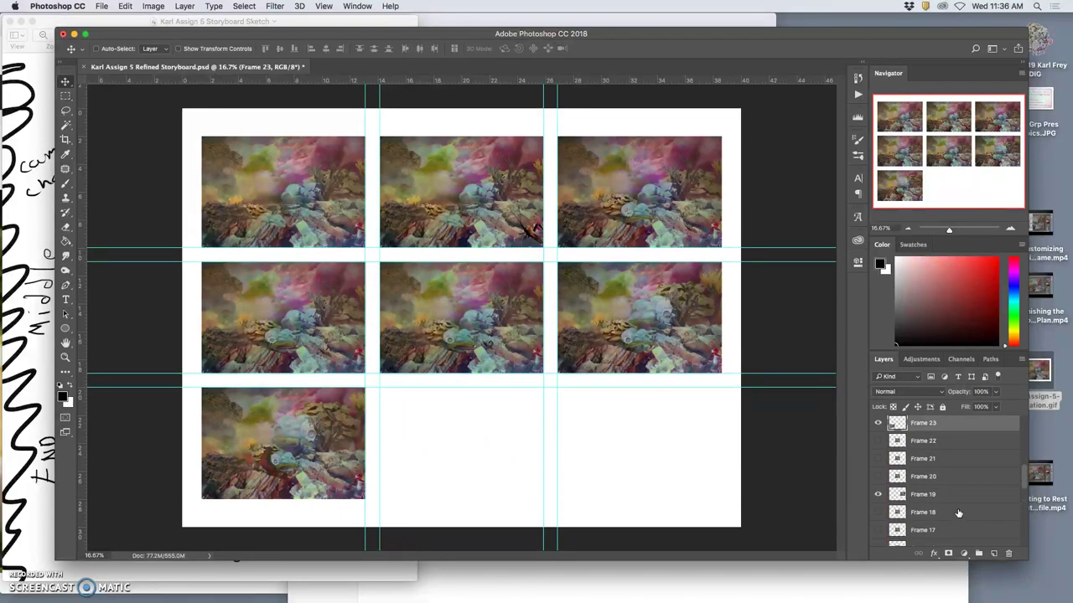
{"action": "left_click", "coordinate": [875, 522]}
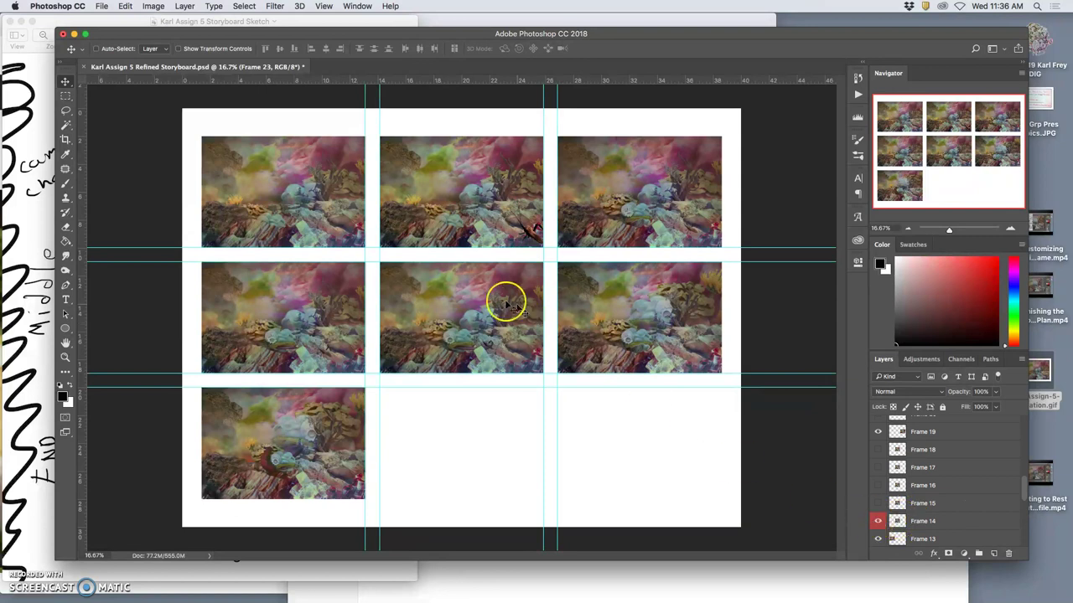
{"action": "left_click", "coordinate": [877, 523]}
{"action": "left_click", "coordinate": [877, 522]}
Step: Check the second panel of the sketch's bottom row in Preview, and show Frame 27 as the matching image
{"action": "scroll", "coordinate": [930, 495], "scroll_direction": "up", "scroll_amount": 5}
{"action": "scroll", "coordinate": [930, 495], "scroll_direction": "down", "scroll_amount": 1}
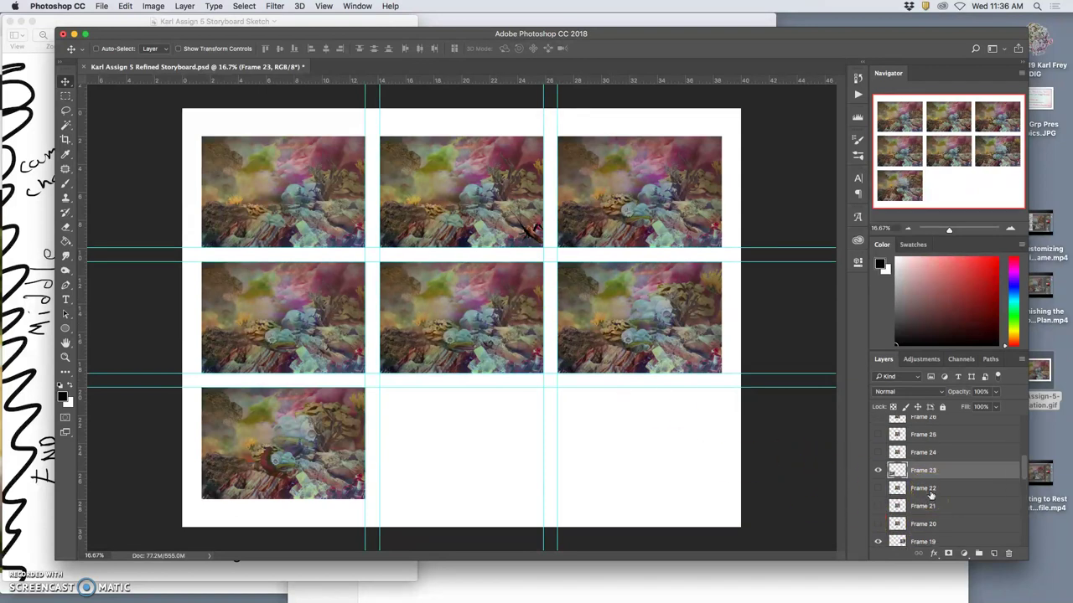
{"action": "scroll", "coordinate": [925, 486], "scroll_direction": "up", "scroll_amount": 2}
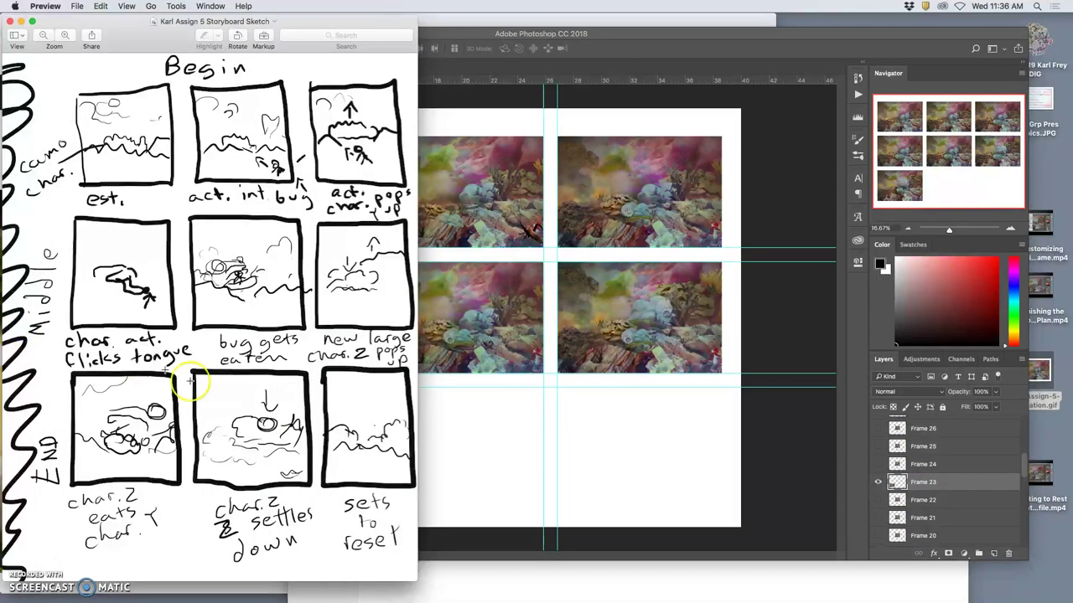
{"action": "left_click", "coordinate": [19, 338]}
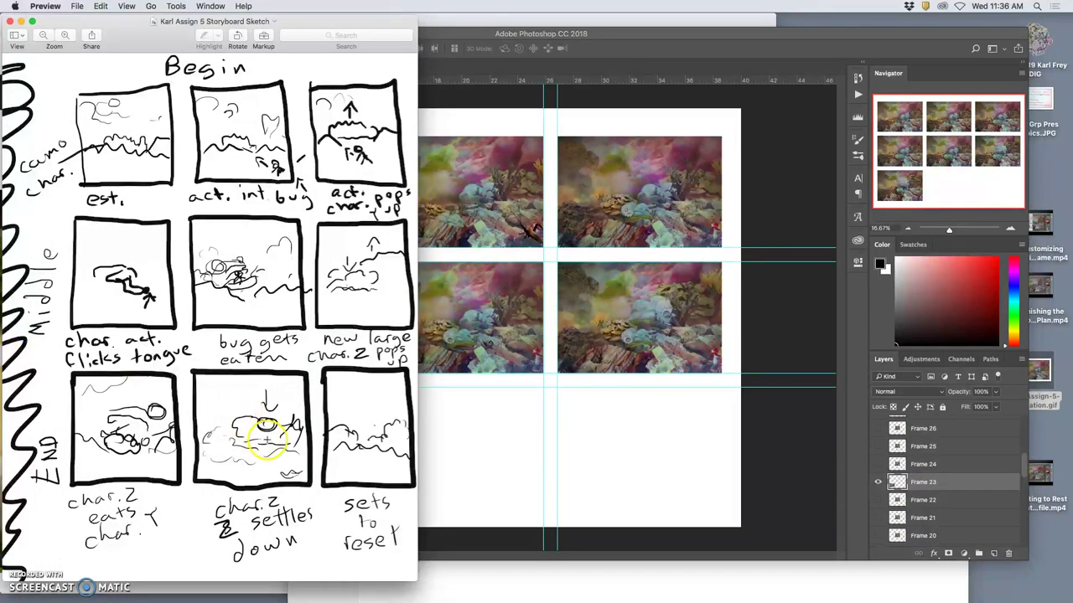
{"action": "left_click", "coordinate": [486, 445]}
{"action": "scroll", "coordinate": [903, 443], "scroll_direction": "up", "scroll_amount": 2}
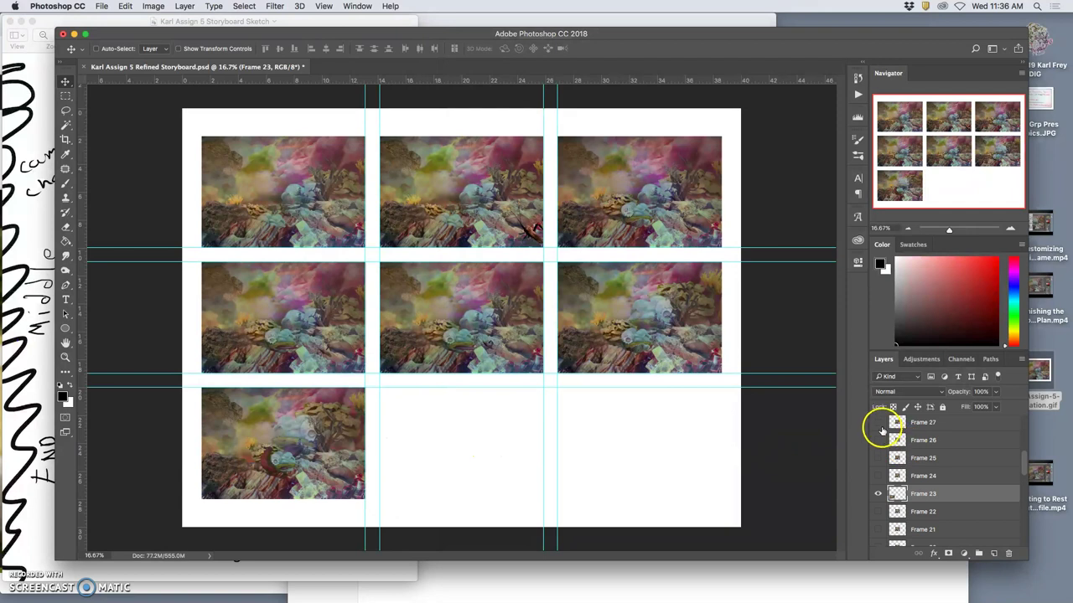
{"action": "left_click", "coordinate": [880, 425]}
{"action": "left_click", "coordinate": [880, 426]}
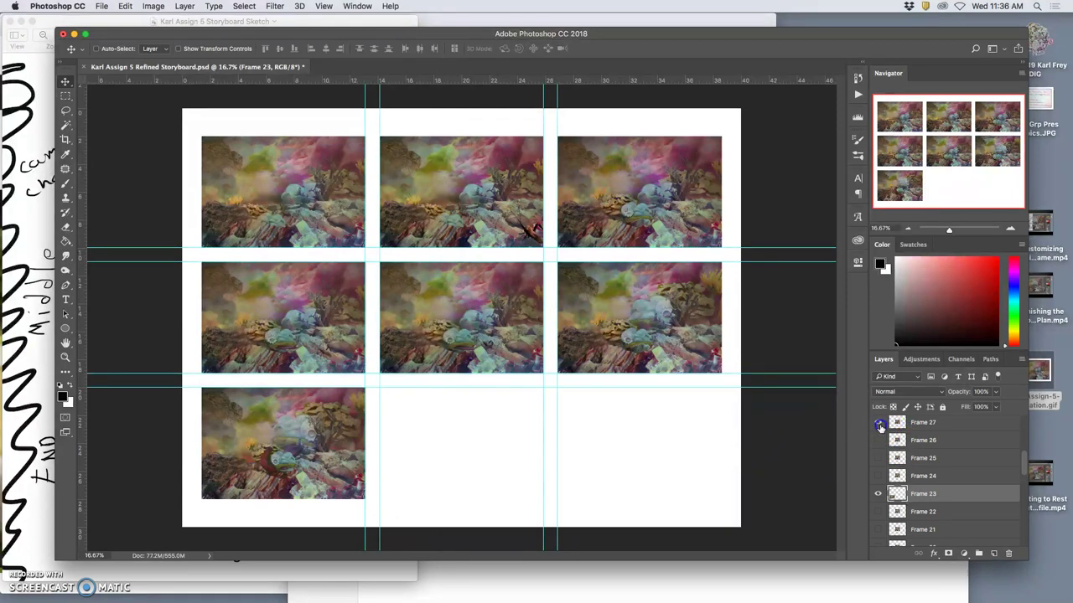
{"action": "left_click", "coordinate": [880, 426]}
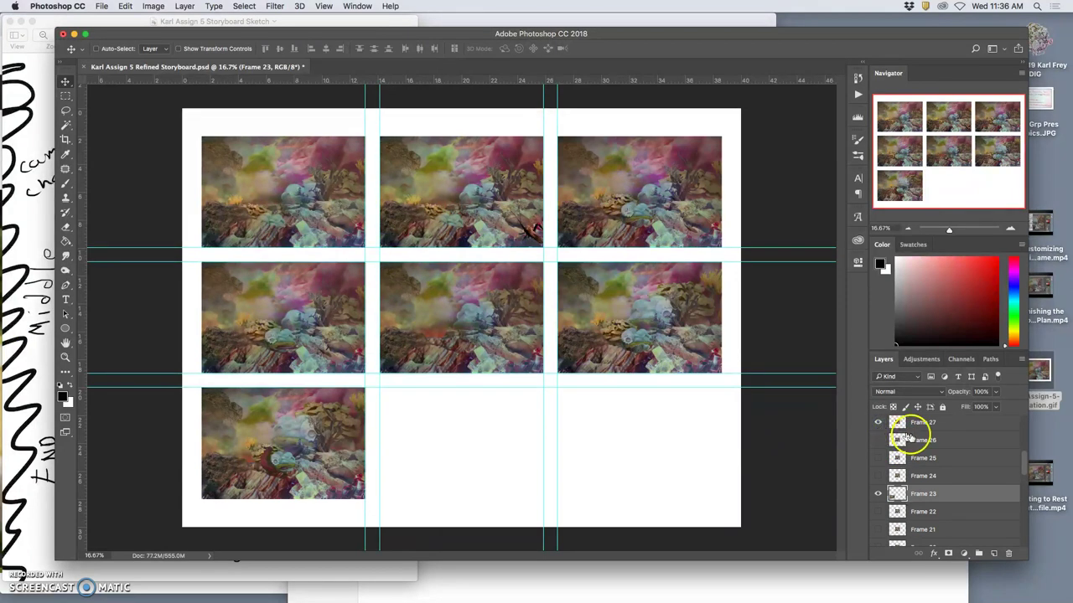
Step: Hide Frame 27, show Frame 26, and move its image into the second cell of the storyboard's bottom row
{"action": "scroll", "coordinate": [912, 436], "scroll_direction": "up", "scroll_amount": 1}
{"action": "left_click", "coordinate": [879, 442]}
{"action": "left_click", "coordinate": [900, 447]}
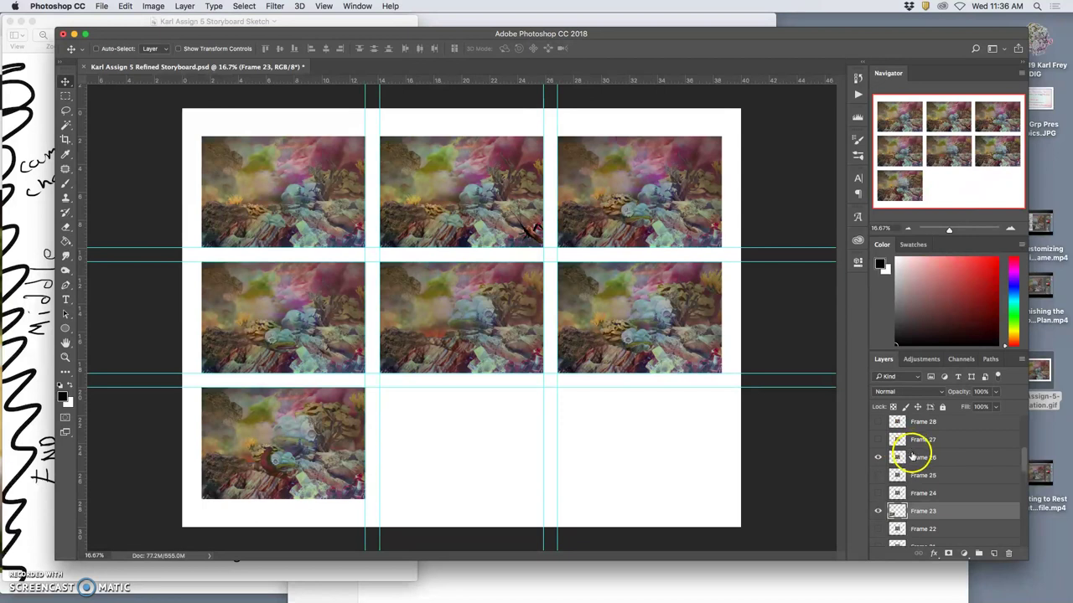
{"action": "left_click", "coordinate": [913, 458]}
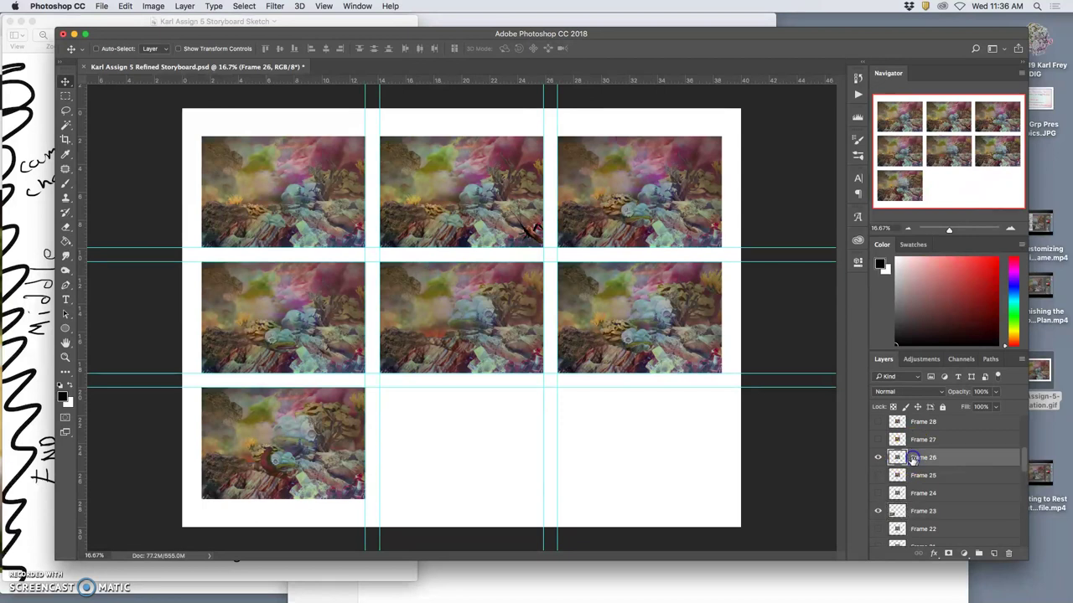
{"action": "left_click_drag", "start_coordinate": [455, 308], "coordinate": [455, 445]}
Step: Toggle Frame 29's visibility to compare its image in the centre cell, and leave the layer shown
{"action": "scroll", "coordinate": [922, 449], "scroll_direction": "up", "scroll_amount": 3}
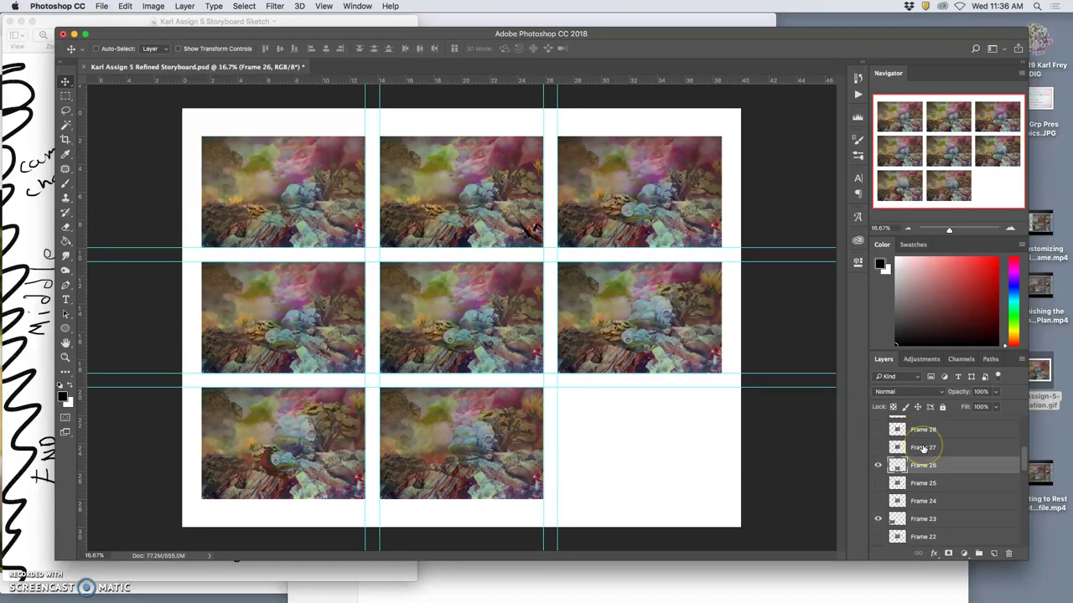
{"action": "scroll", "coordinate": [886, 440], "scroll_direction": "up", "scroll_amount": 1}
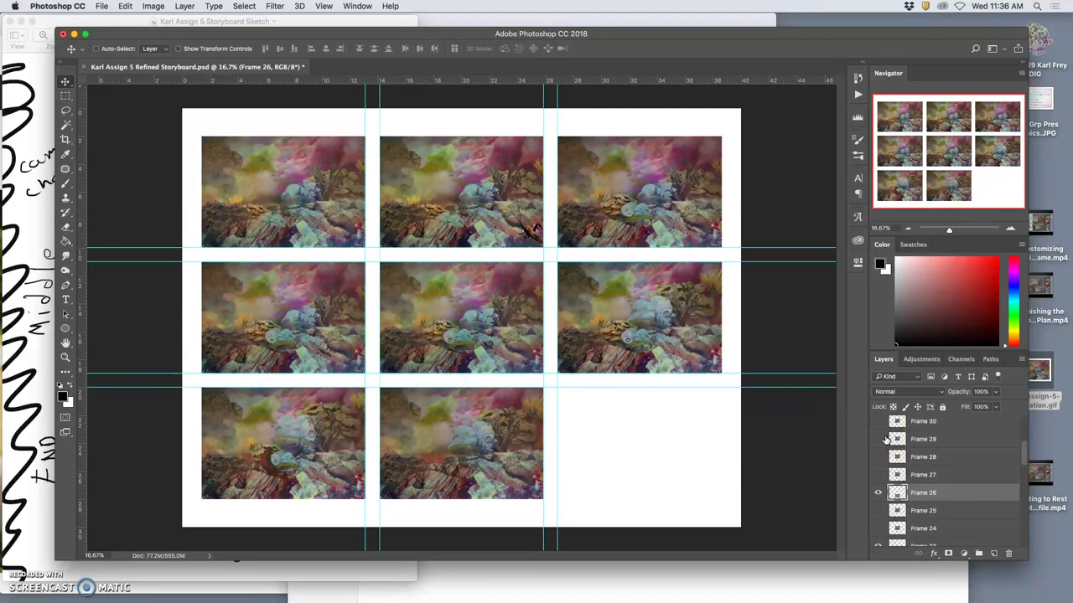
{"action": "left_click", "coordinate": [877, 439]}
{"action": "left_click", "coordinate": [877, 439]}
{"action": "left_click", "coordinate": [877, 439]}
{"action": "left_click", "coordinate": [877, 440]}
{"action": "left_click", "coordinate": [878, 439]}
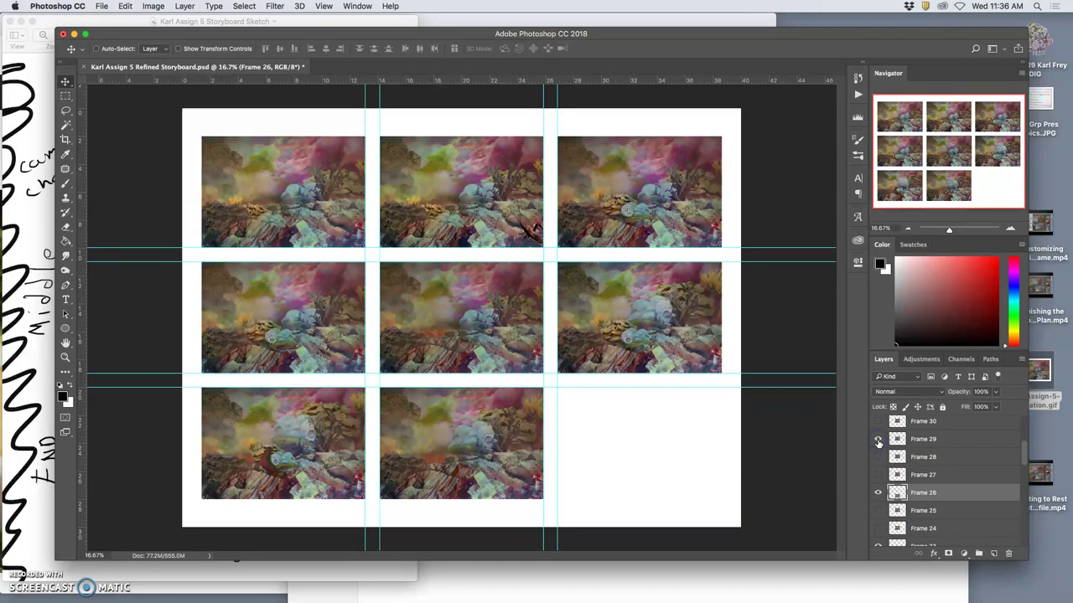
Step: Show Frame 31 and move its image into the last cell of the storyboard's bottom row
{"action": "scroll", "coordinate": [878, 442], "scroll_direction": "up", "scroll_amount": 2}
{"action": "left_click", "coordinate": [877, 435]}
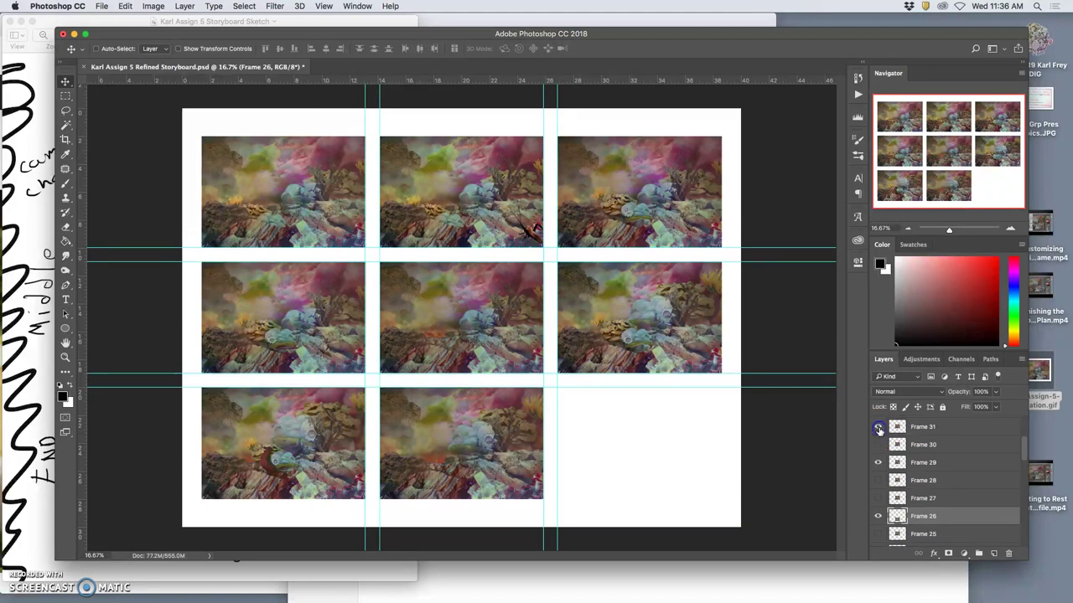
{"action": "left_click", "coordinate": [914, 432]}
{"action": "left_click_drag", "start_coordinate": [499, 318], "coordinate": [676, 453]}
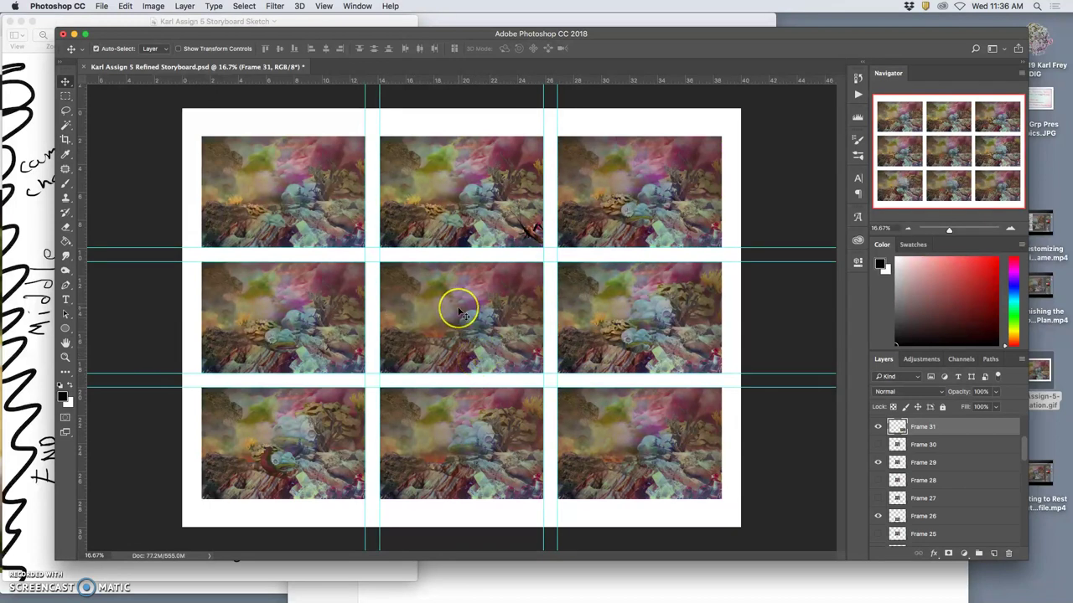
Step: Hide the guides to view the finished three-by-three storyboard on its white canvas
{"action": "key", "text": "super+apostrophe"}
{"action": "key", "text": "super+apostrophe"}
{"action": "key", "text": "super+semicolon"}
{"action": "left_click_drag", "start_coordinate": [337, 365], "coordinate": [777, 445]}
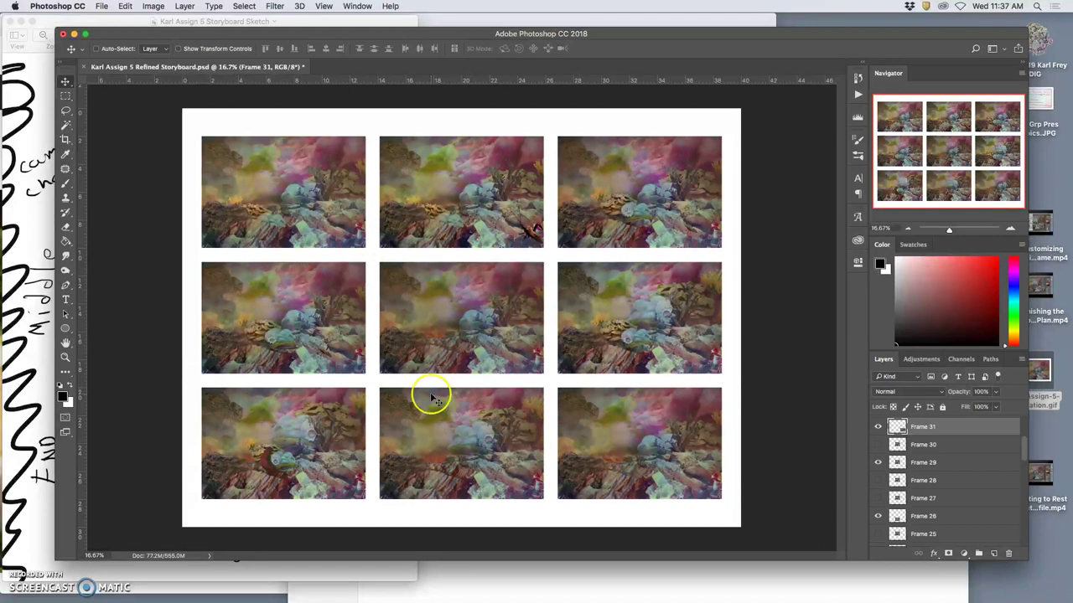
Step: Save the refined storyboard in Photoshop format over its existing file in the Assignment #5 folder, keeping the layers
{"action": "left_click", "coordinate": [101, 7]}
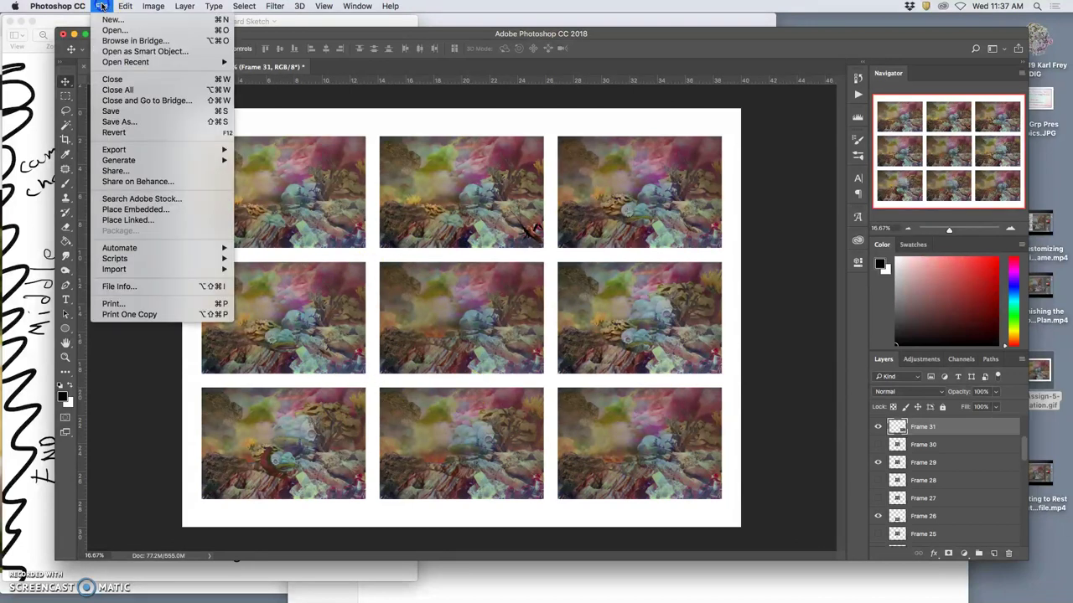
{"action": "left_click", "coordinate": [138, 124]}
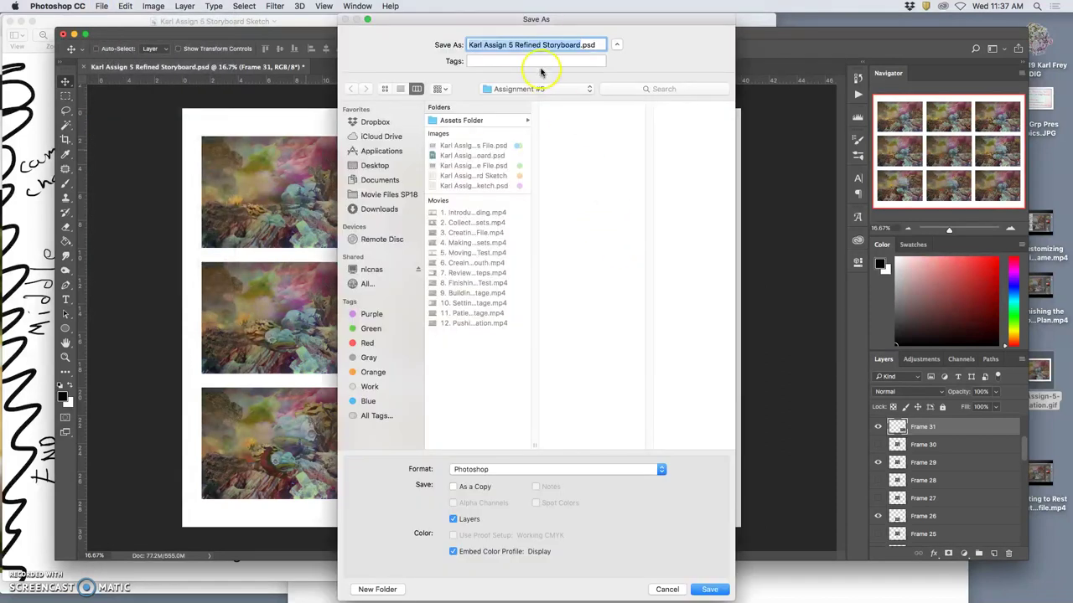
{"action": "left_click", "coordinate": [711, 588]}
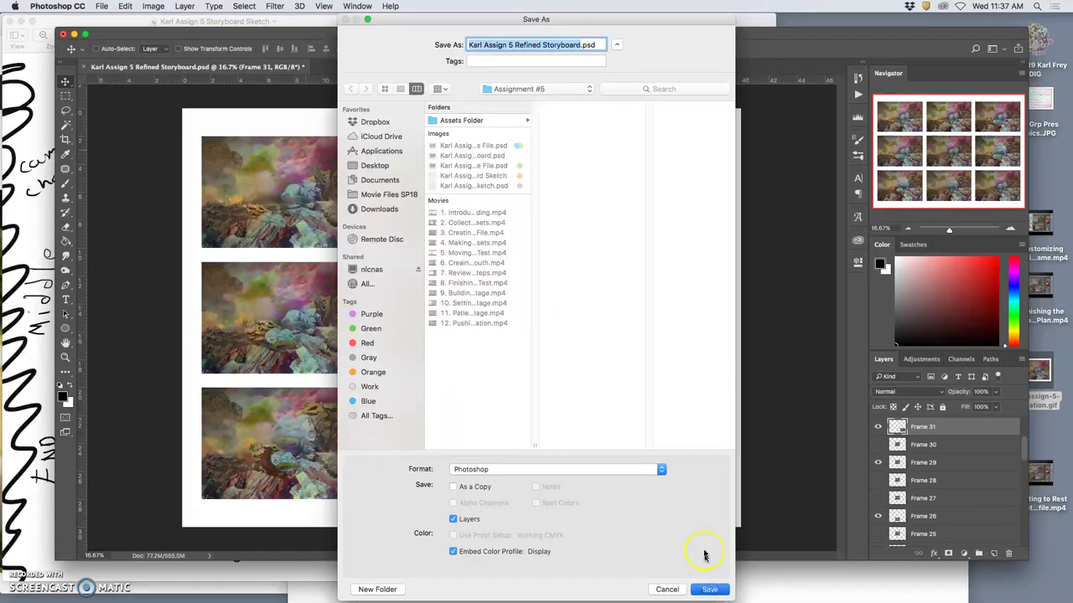
{"action": "left_click", "coordinate": [619, 94]}
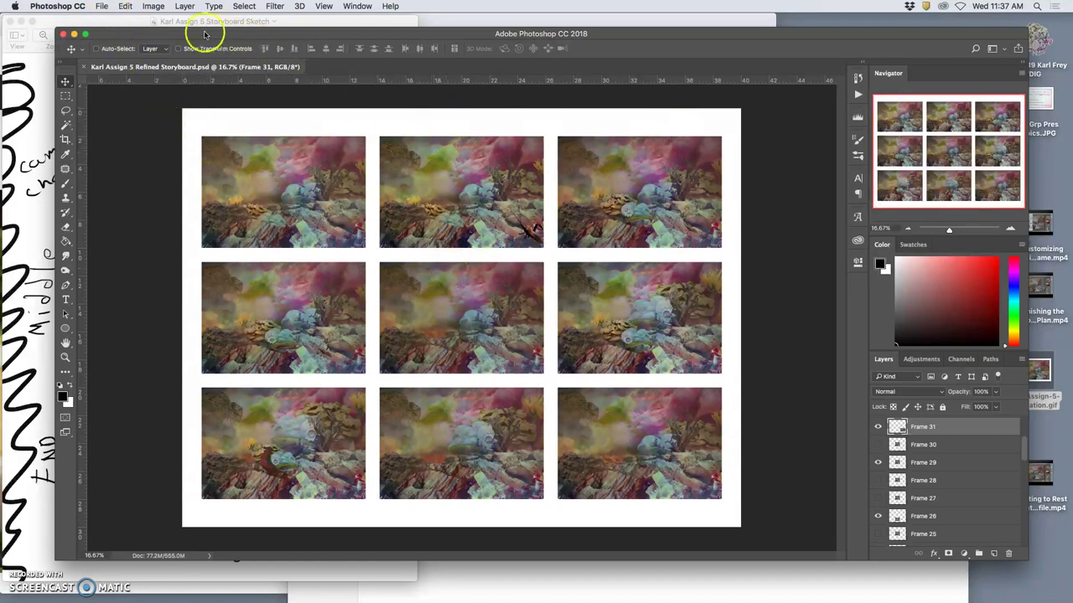
Step: Try widths of 10 and 20 inches in Image Size with resampling off, and cancel the change
{"action": "left_click", "coordinate": [154, 6]}
{"action": "left_click", "coordinate": [167, 92]}
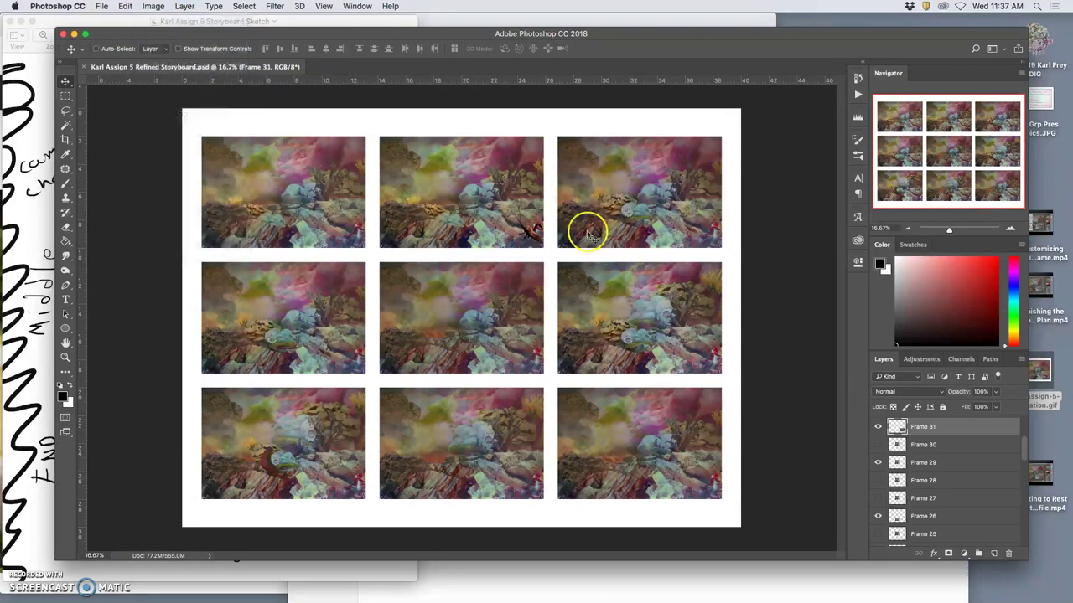
{"action": "left_click", "coordinate": [540, 323]}
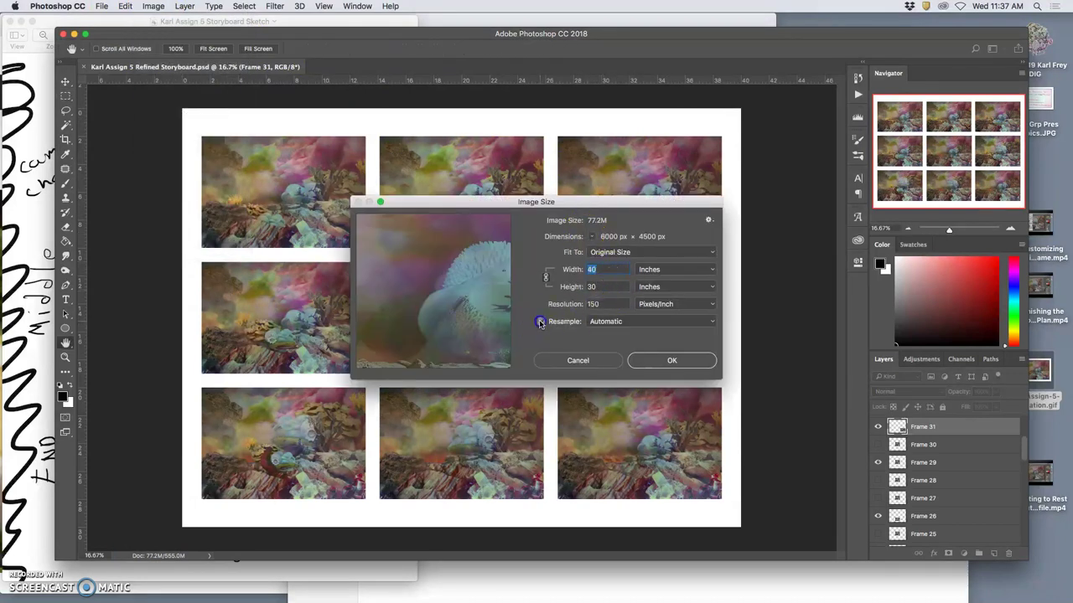
{"action": "left_click", "coordinate": [568, 292]}
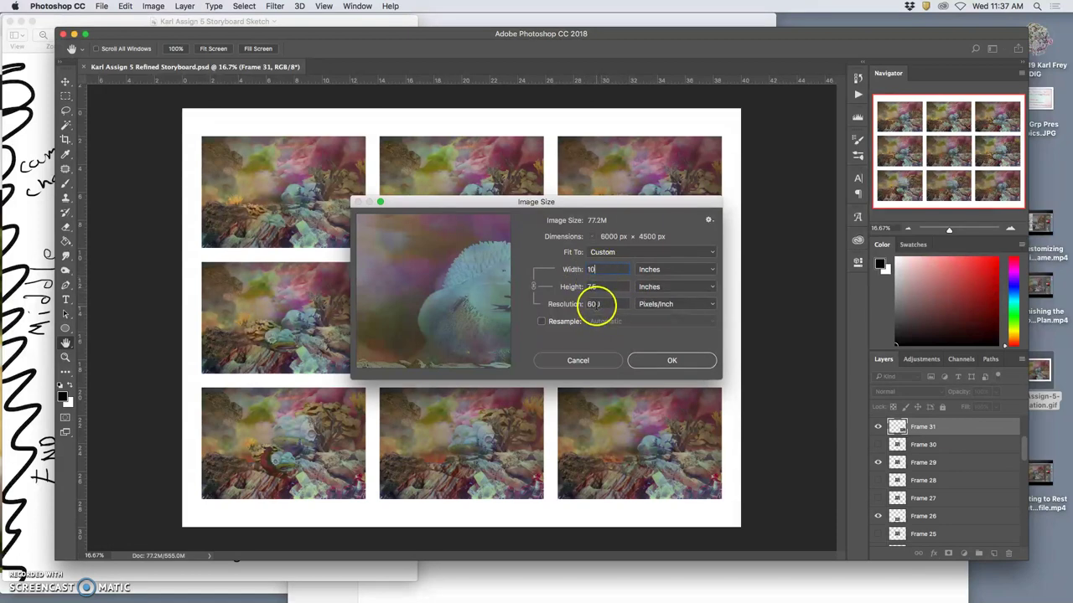
{"action": "left_click", "coordinate": [578, 269]}
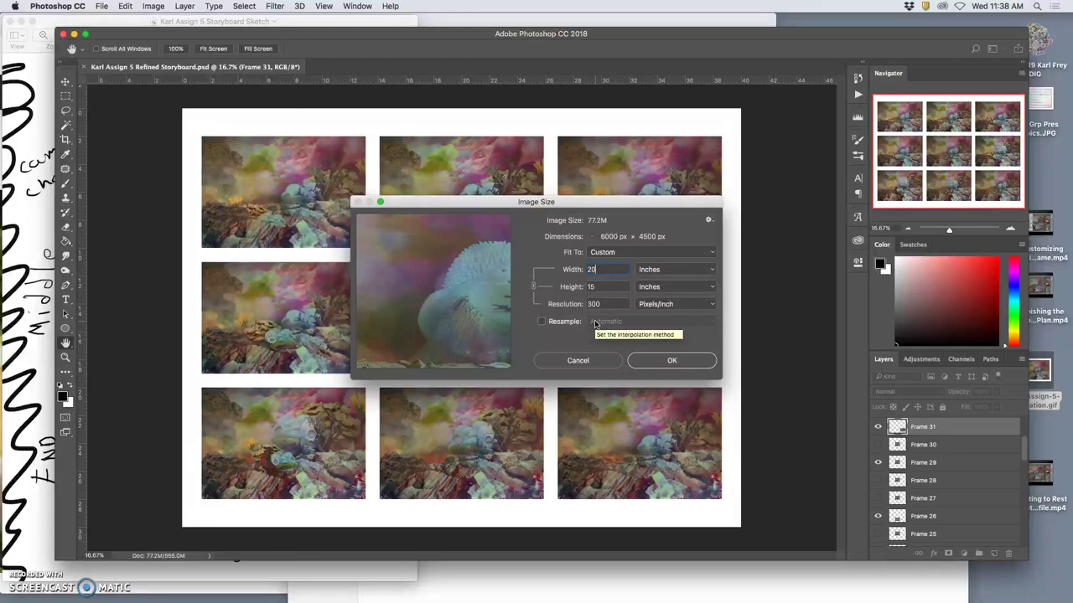
{"action": "left_click_drag", "start_coordinate": [575, 202], "coordinate": [710, 352]}
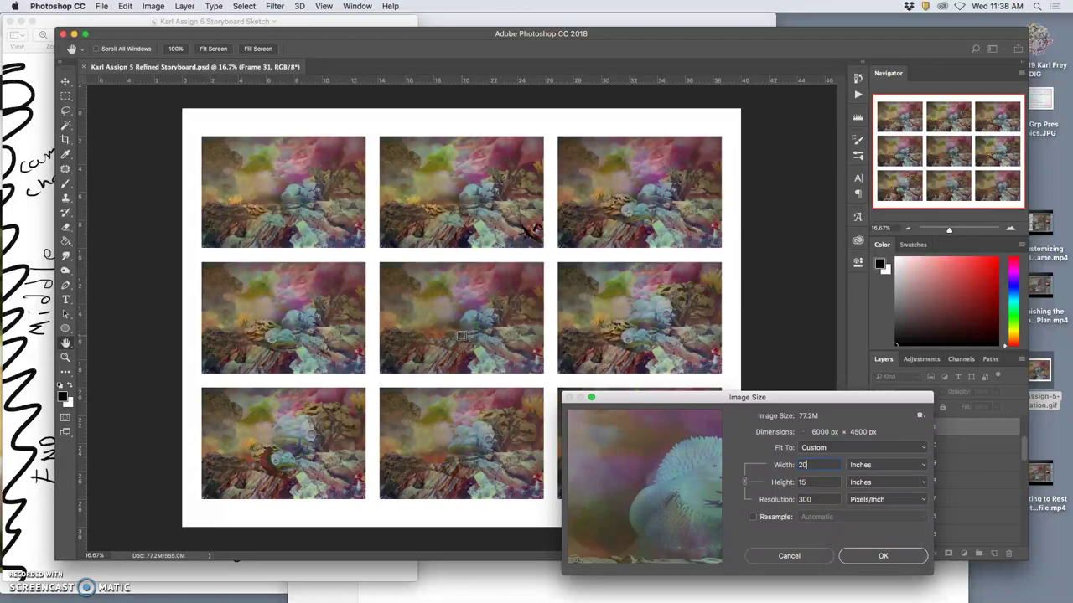
{"action": "left_click", "coordinate": [795, 555]}
Step: Save a JPEG copy of the refined storyboard to the Desktop at quality 12, Maximum, with the Baseline ("Standard") format
{"action": "left_click", "coordinate": [102, 6]}
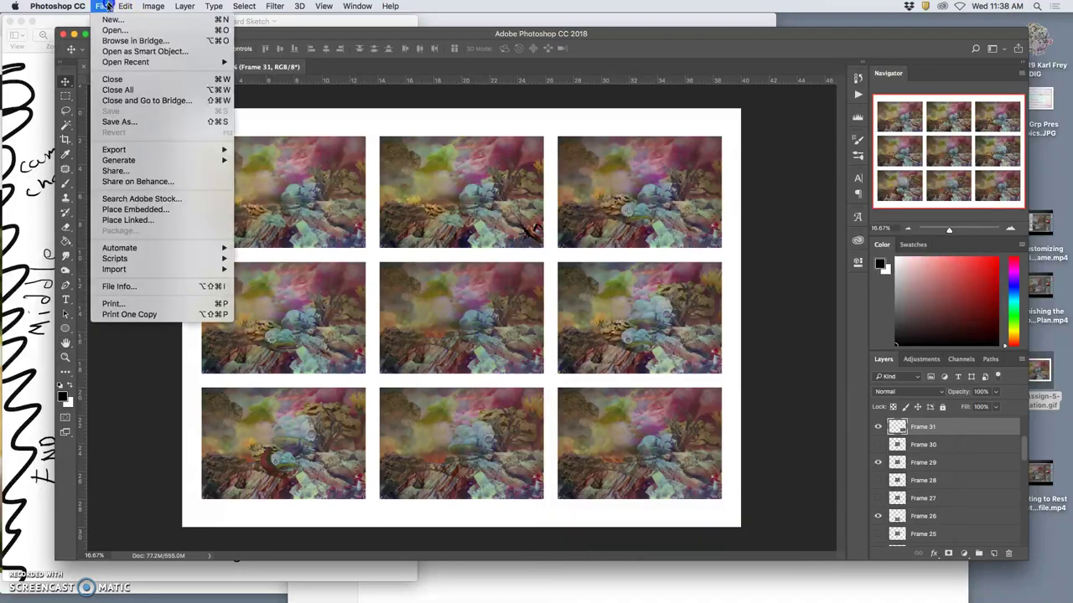
{"action": "left_click", "coordinate": [120, 121]}
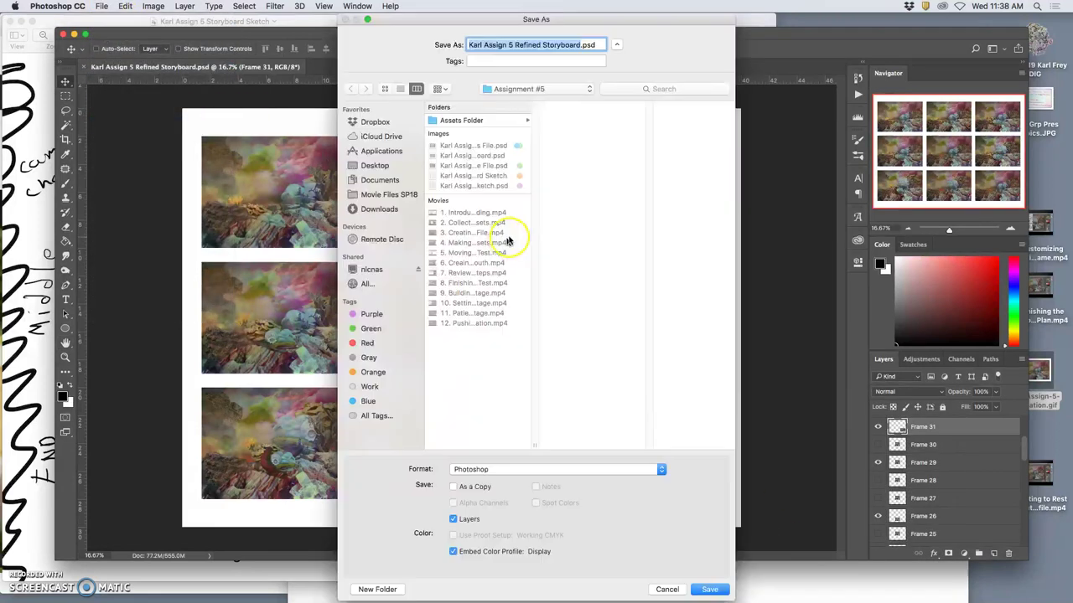
{"action": "left_click", "coordinate": [551, 470]}
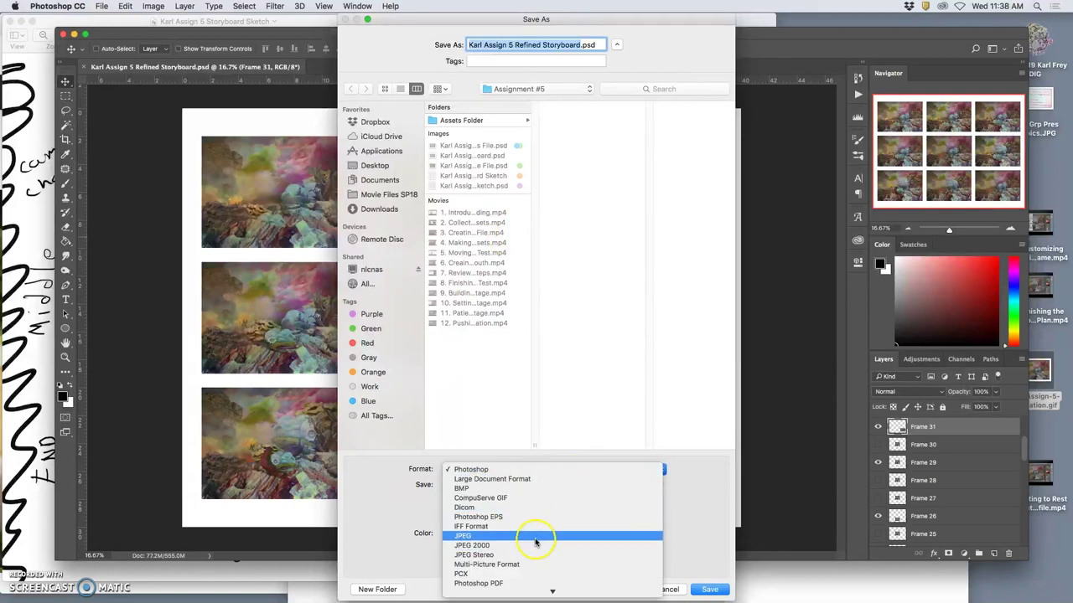
{"action": "left_click", "coordinate": [541, 546]}
{"action": "key", "text": "super+shift+d"}
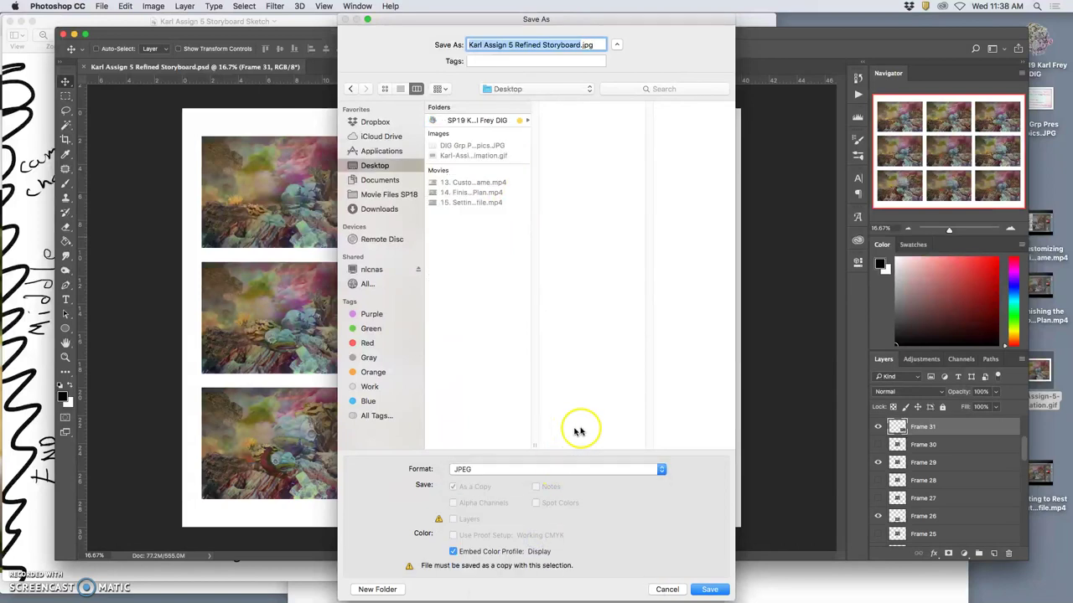
{"action": "left_click", "coordinate": [711, 590]}
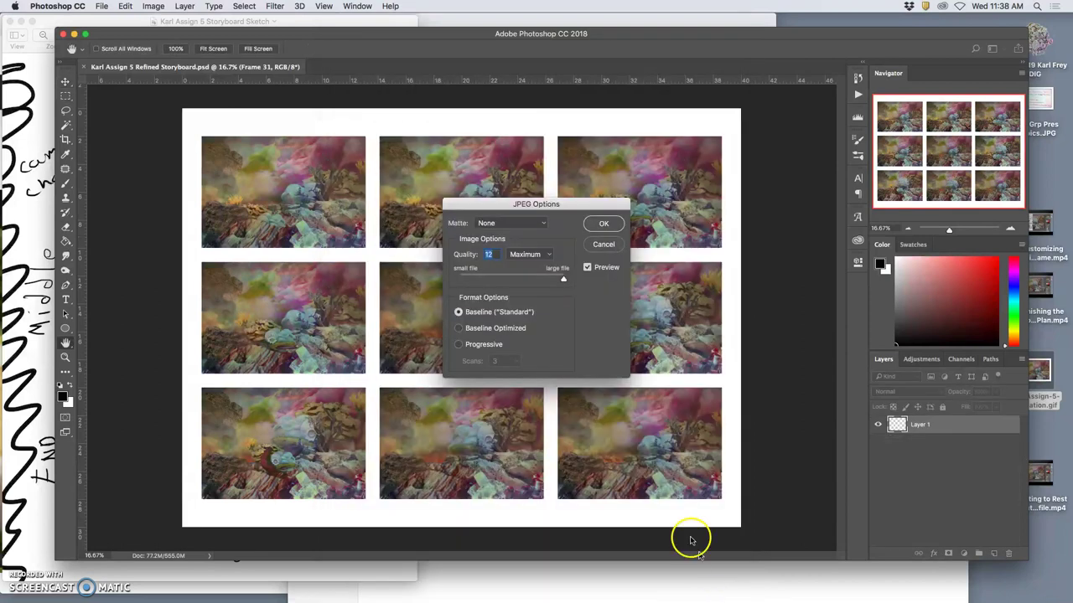
{"action": "left_click", "coordinate": [605, 224]}
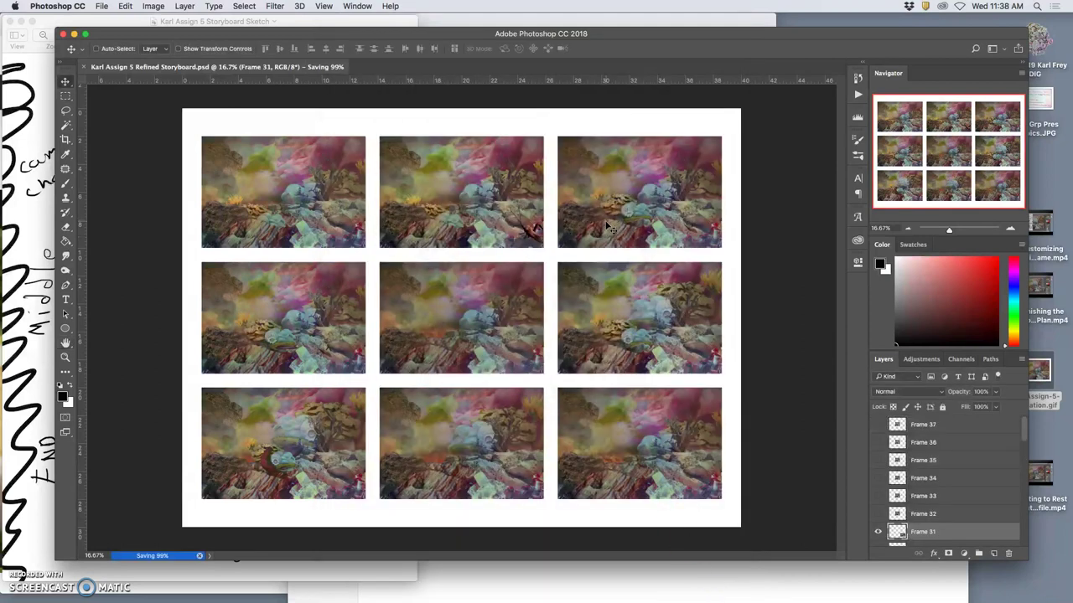
Step: Minimize Photoshop, move the storyboard sketch window in Preview clear of the other windows, and start exporting the sketch
{"action": "left_click", "coordinate": [74, 36]}
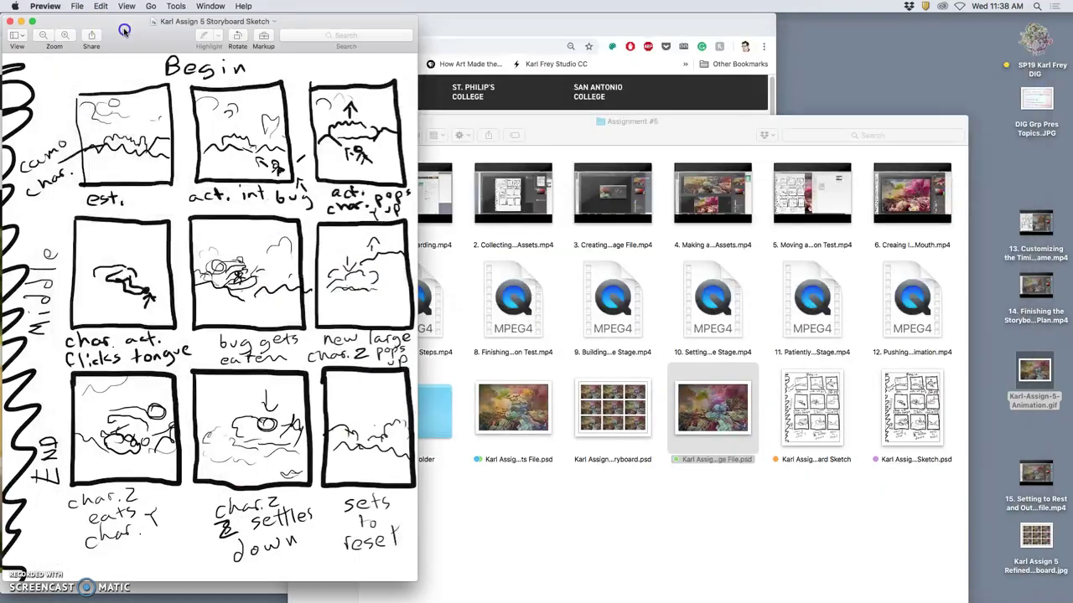
{"action": "left_click_drag", "start_coordinate": [150, 37], "coordinate": [483, 34]}
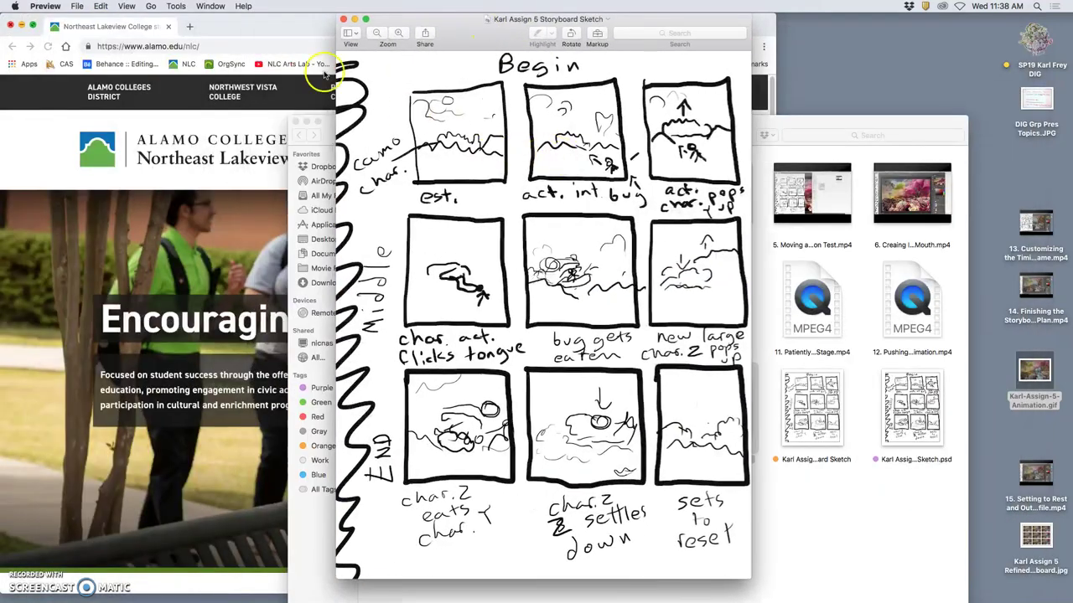
{"action": "left_click", "coordinate": [77, 7]}
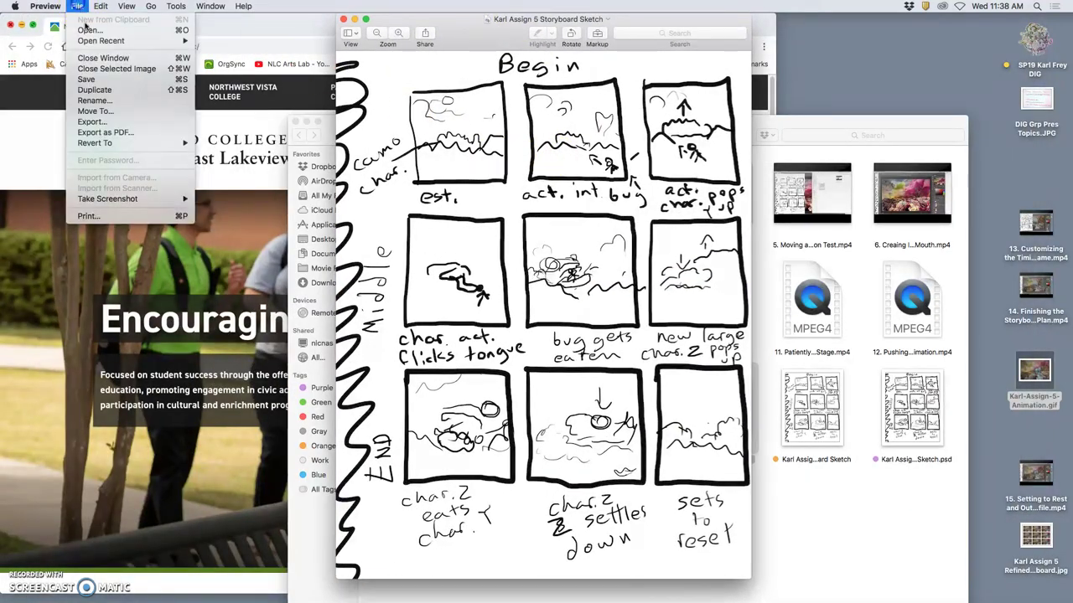
{"action": "left_click", "coordinate": [105, 125]}
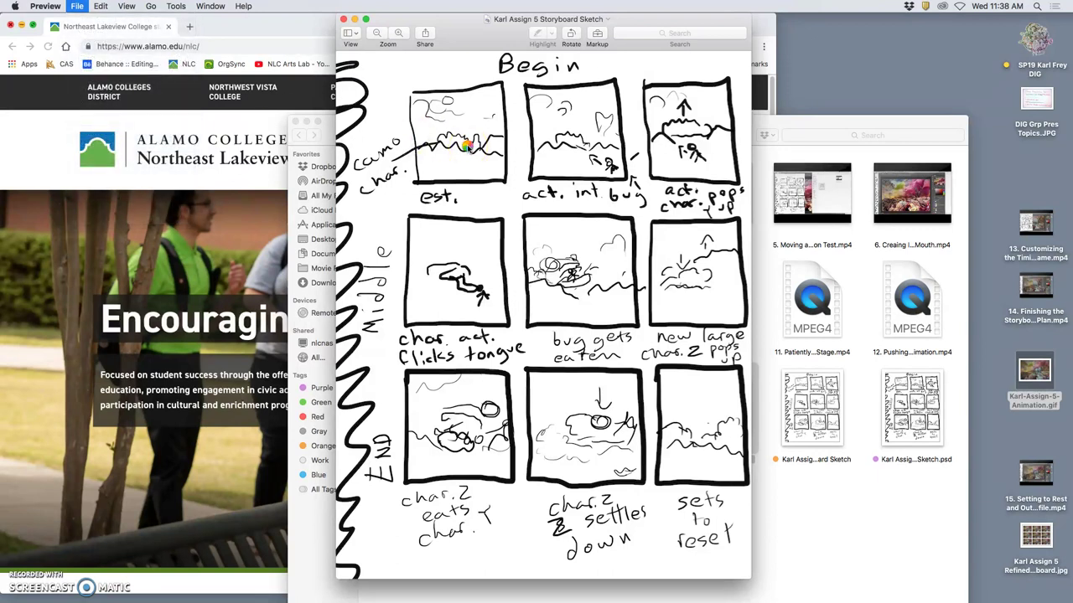
Step: Switch to Chrome and load photobucket.com in a new tab
{"action": "left_click", "coordinate": [261, 44]}
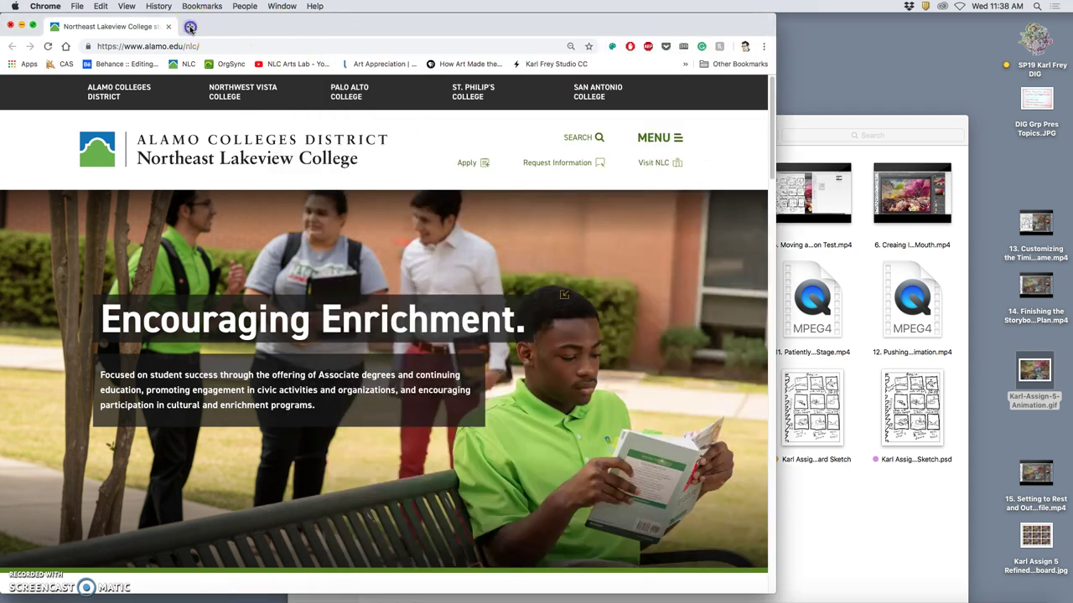
{"action": "left_click", "coordinate": [189, 26]}
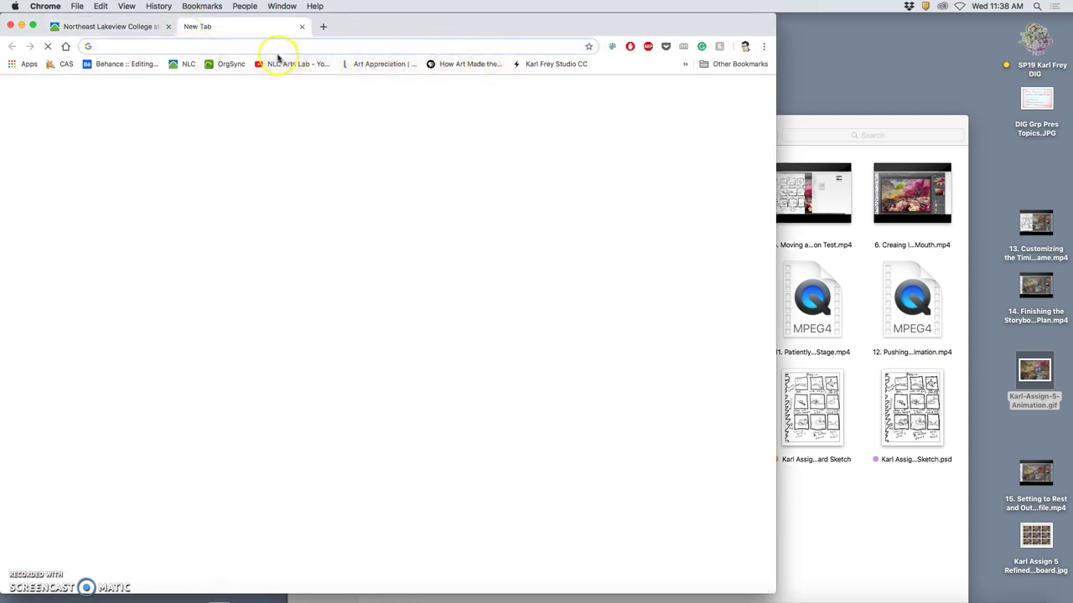
{"action": "left_click", "coordinate": [224, 46]}
{"action": "type", "text": "photobucket.com"}
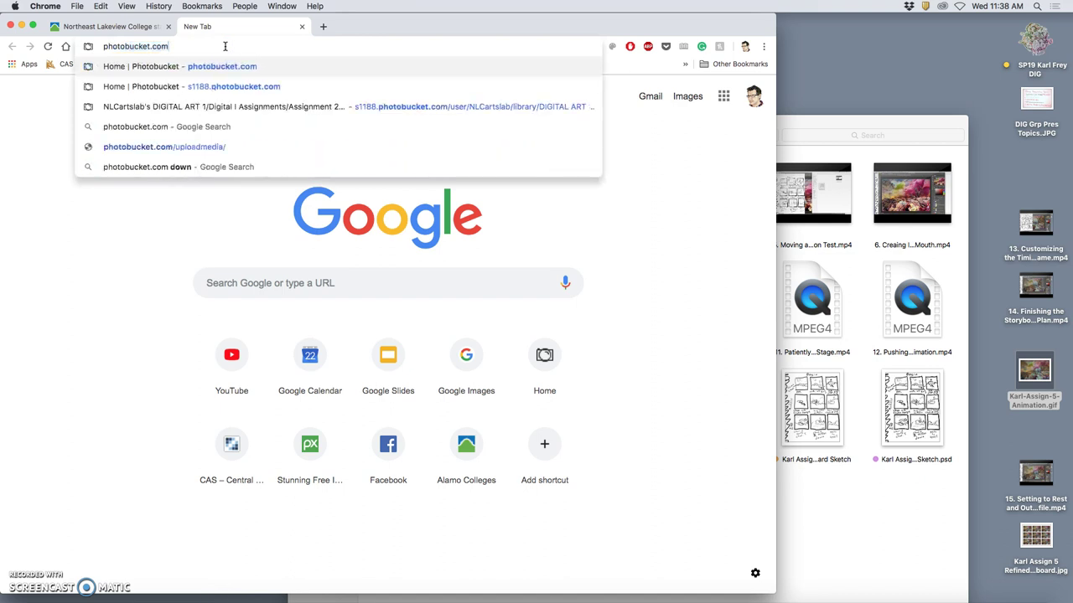
{"action": "key", "text": "Return"}
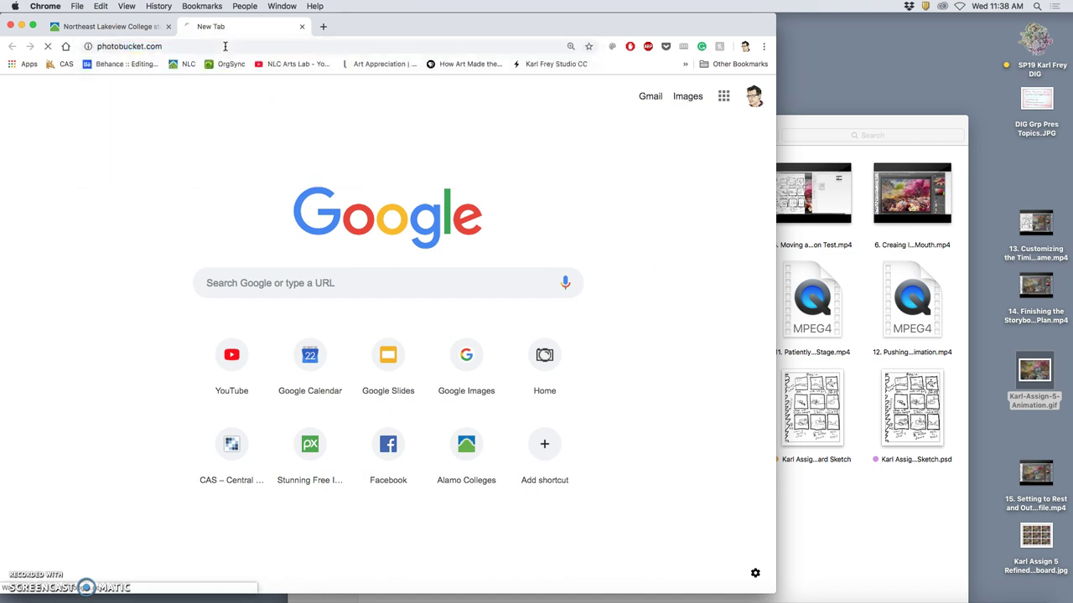
Step: Move the Chrome window aside, export the storyboard sketch from Preview to the Desktop as a JPEG, and close the sketch
{"action": "left_click_drag", "start_coordinate": [715, 32], "coordinate": [661, 352]}
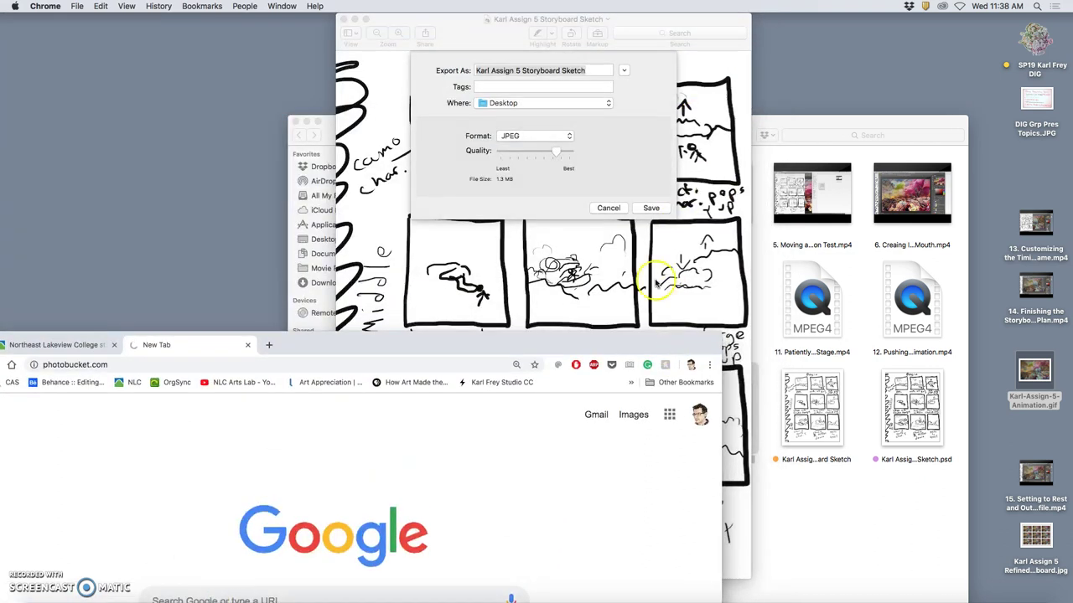
{"action": "left_click", "coordinate": [472, 168]}
{"action": "left_click", "coordinate": [650, 207]}
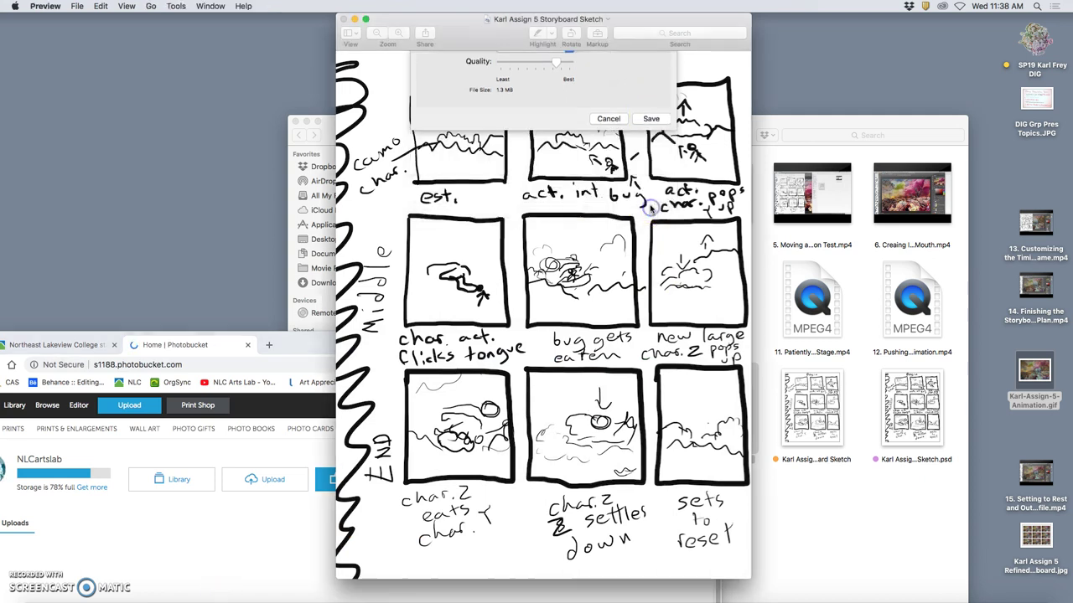
{"action": "left_click", "coordinate": [342, 19]}
Step: Move the Assignment #5 folder window aside and gather the refined storyboard, sketch and animation files together on the desktop
{"action": "left_click_drag", "start_coordinate": [646, 139], "coordinate": [406, 57]}
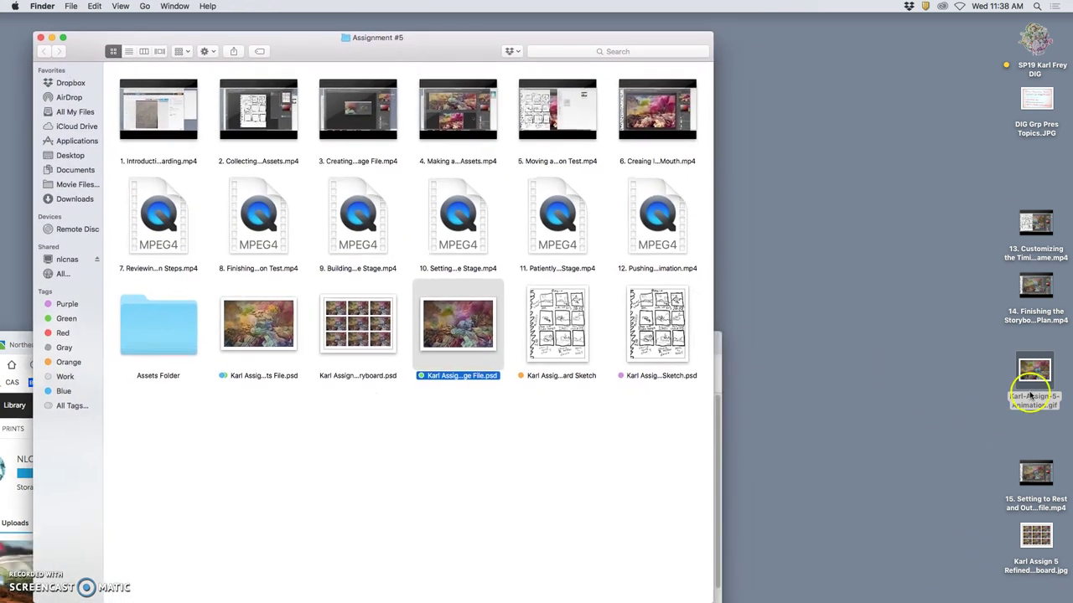
{"action": "mouse_move", "coordinate": [1032, 524]}
{"action": "left_mouse_down"}
{"action": "mouse_move", "coordinate": [907, 379]}
{"action": "mouse_move", "coordinate": [878, 248]}
{"action": "left_mouse_up"}
{"action": "left_click_drag", "start_coordinate": [980, 165], "coordinate": [886, 178]}
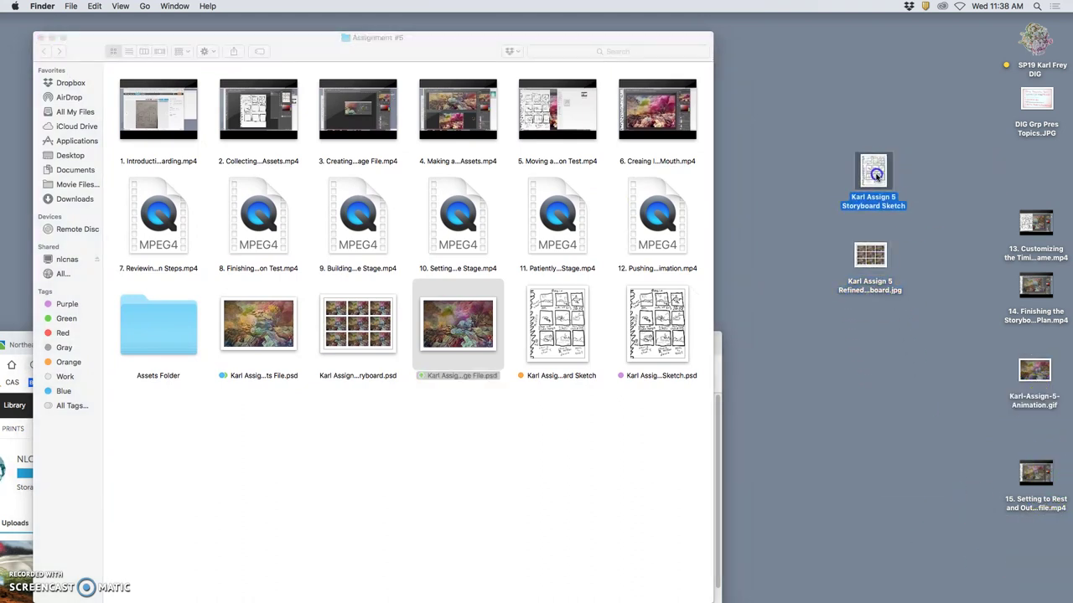
{"action": "left_click_drag", "start_coordinate": [1046, 367], "coordinate": [880, 331]}
Step: Select the sketch, refined storyboard and animation files on the desktop and bring up the actions for the selection
{"action": "left_click_drag", "start_coordinate": [845, 181], "coordinate": [872, 327]}
{"action": "right_click", "coordinate": [871, 327]}
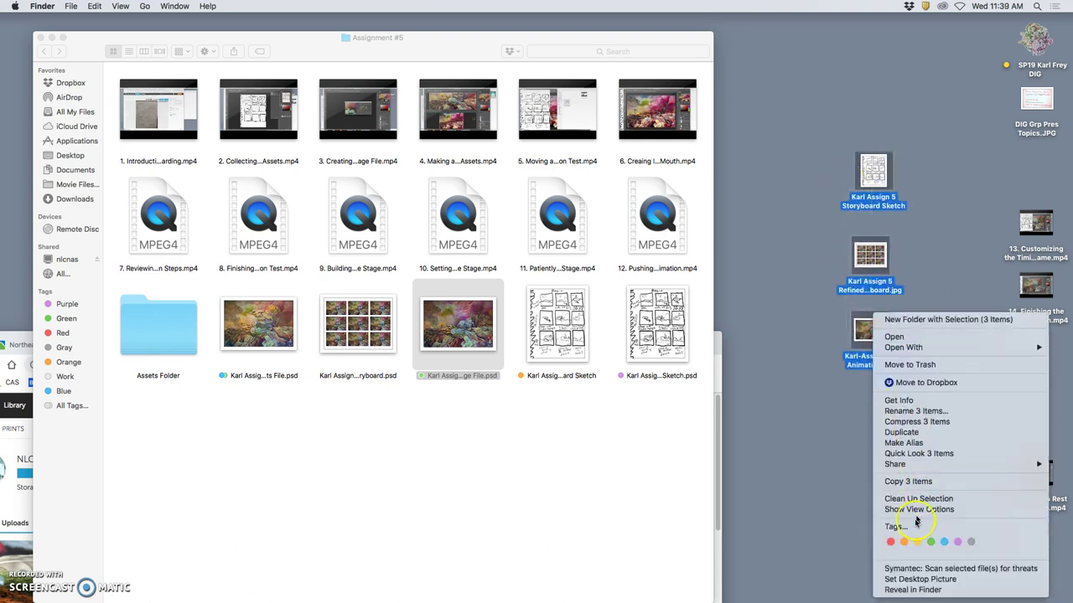